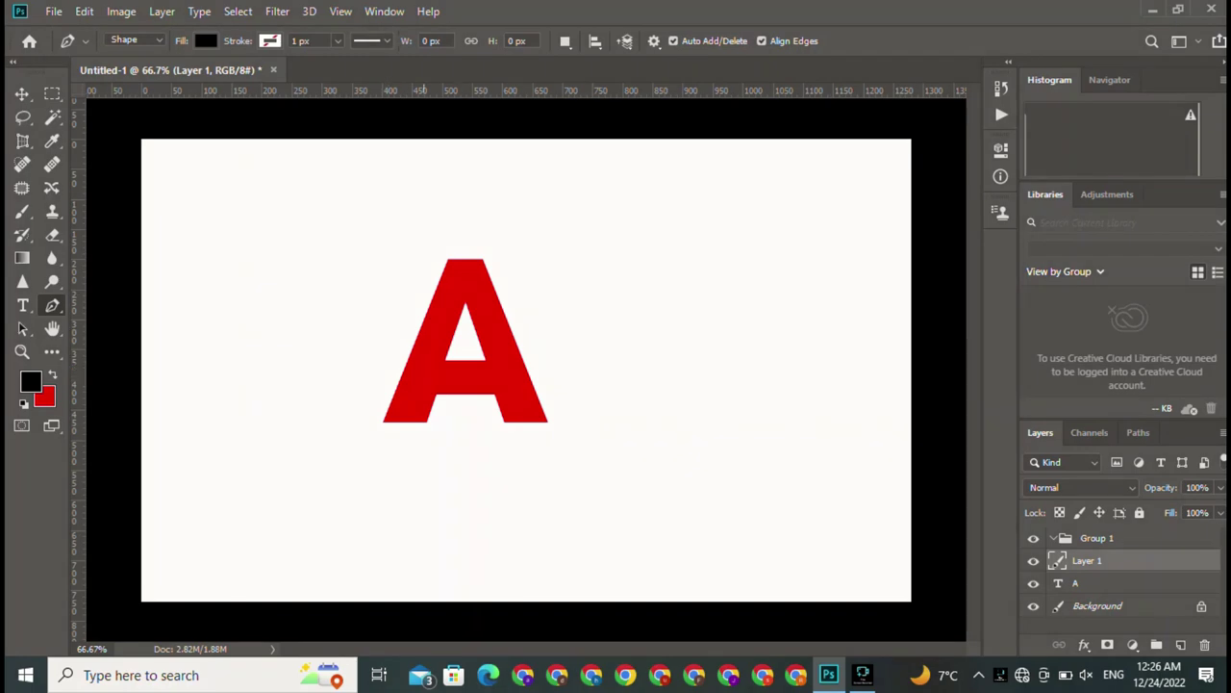
- Pick the Ellipse Tool from the toolbar's extra-tools flyout
{"action": "left_click", "coordinate": [52, 351]}
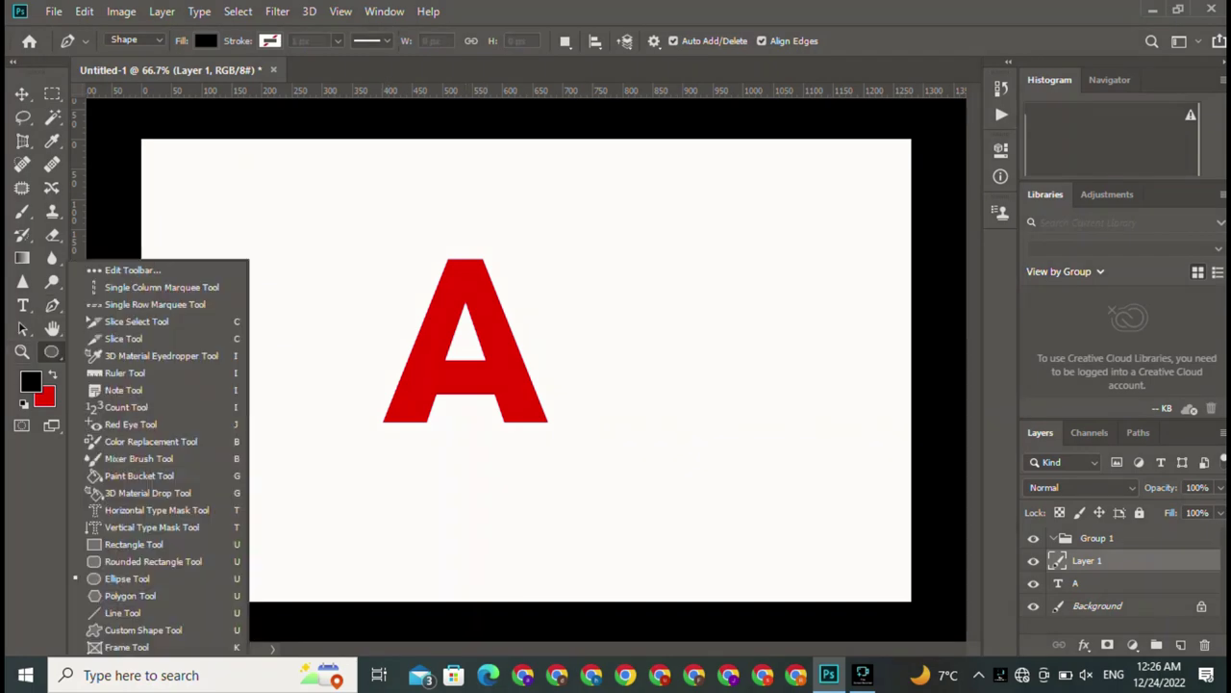
{"action": "left_click", "coordinate": [21, 351]}
{"action": "left_click", "coordinate": [51, 351]}
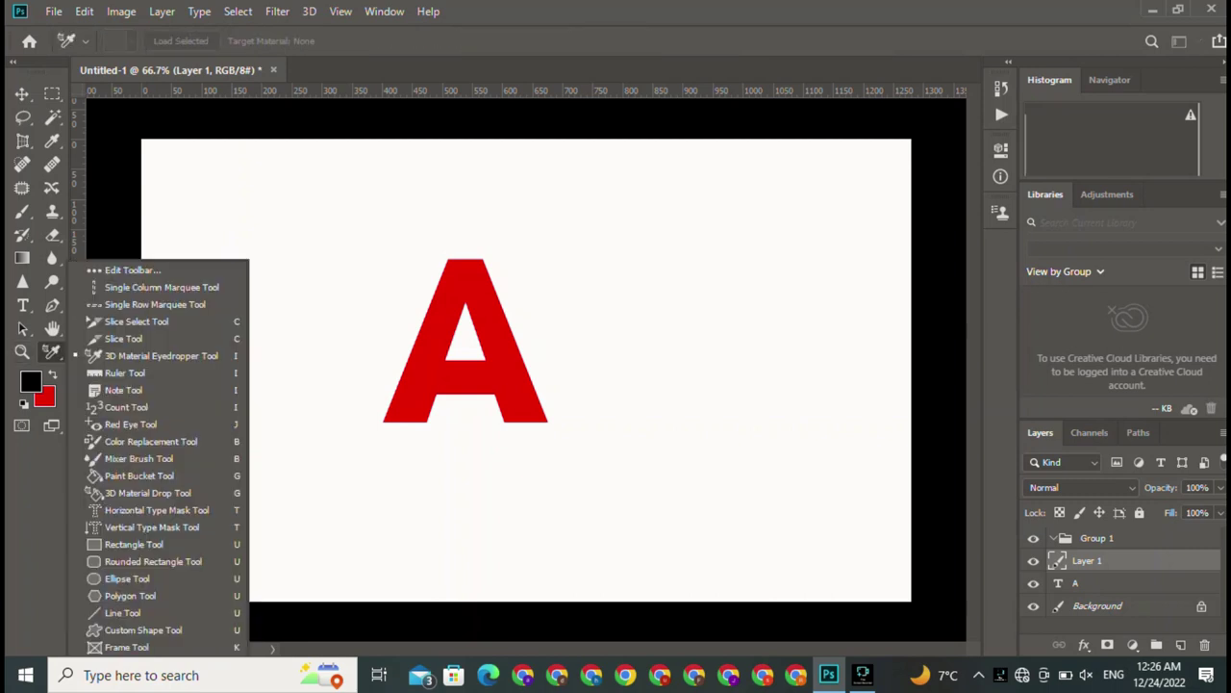
{"action": "left_click", "coordinate": [127, 578]}
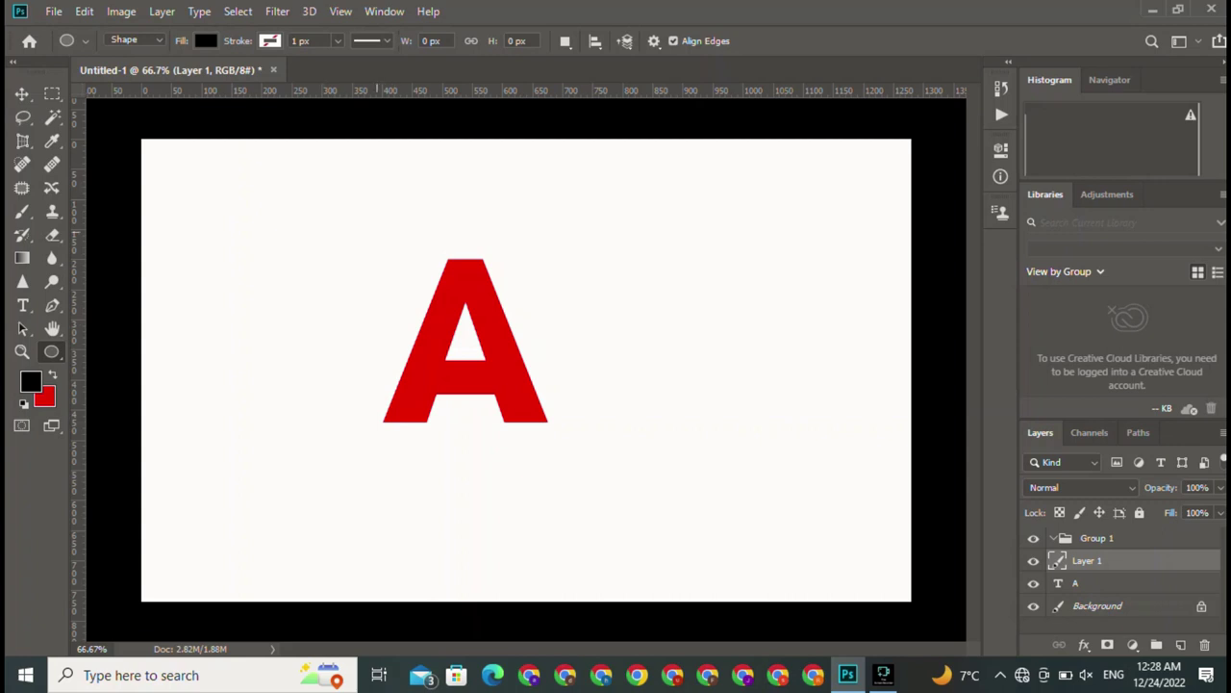
- Drag out a circle enclosing the red letter A
{"action": "left_click_drag", "start_coordinate": [383, 223], "coordinate": [659, 500]}
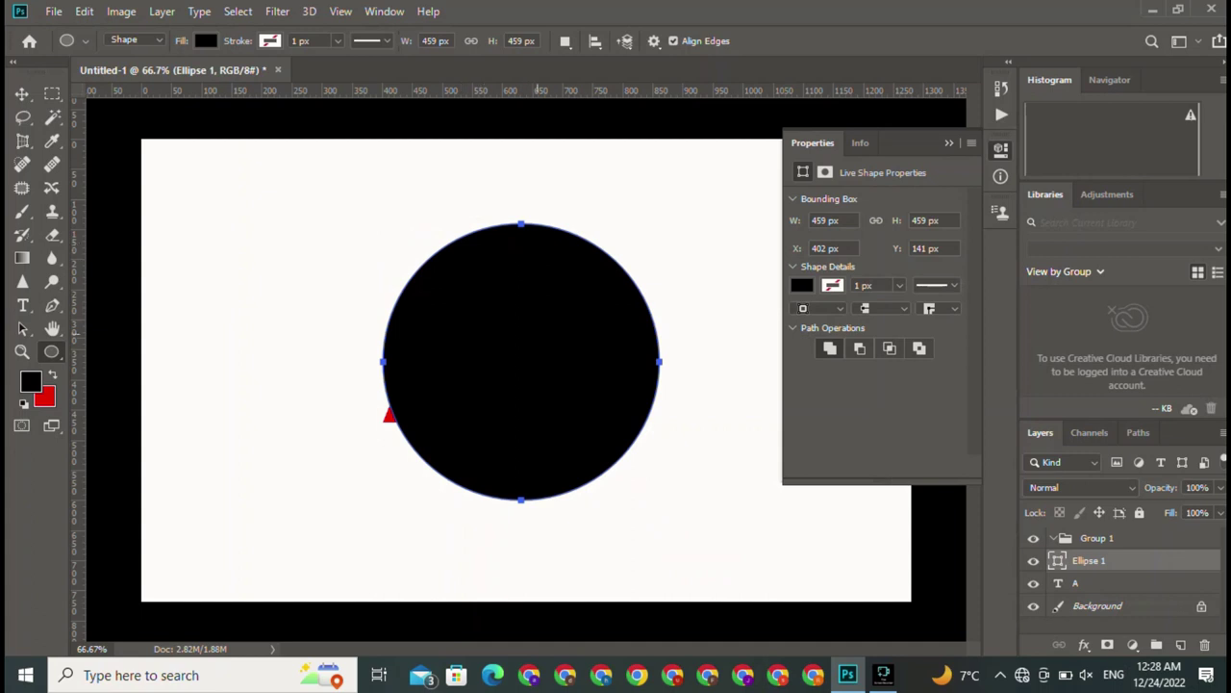
{"action": "key", "text": "v"}
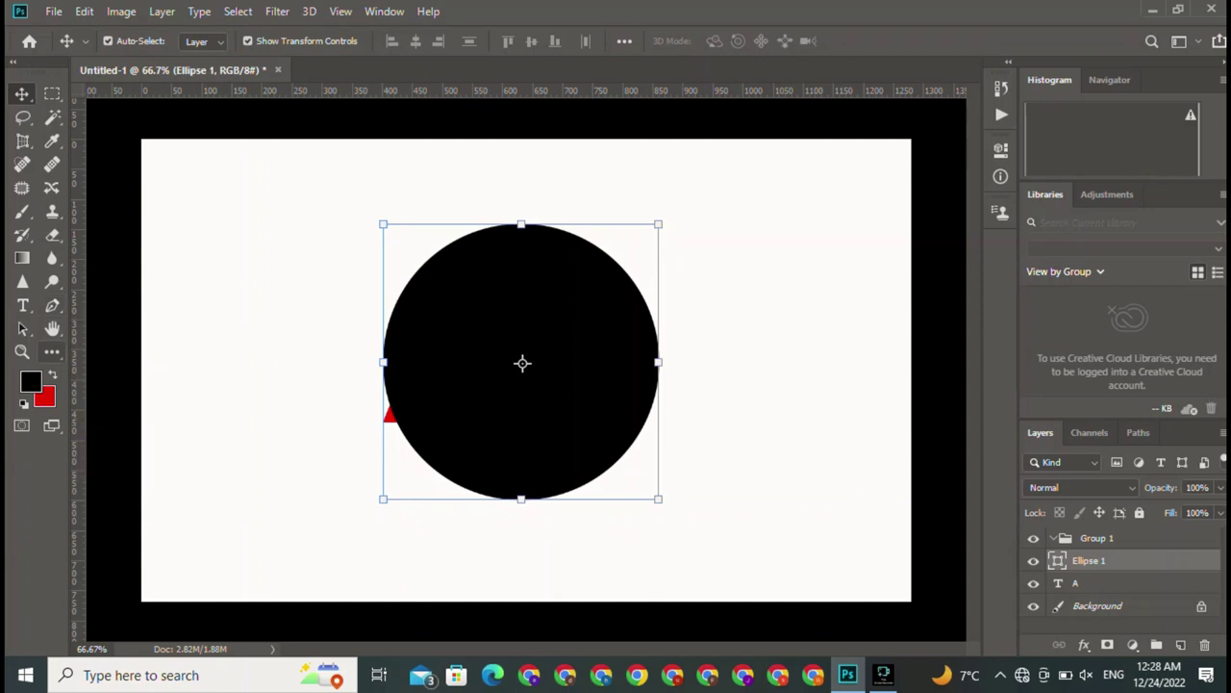
{"action": "left_click", "coordinate": [52, 351]}
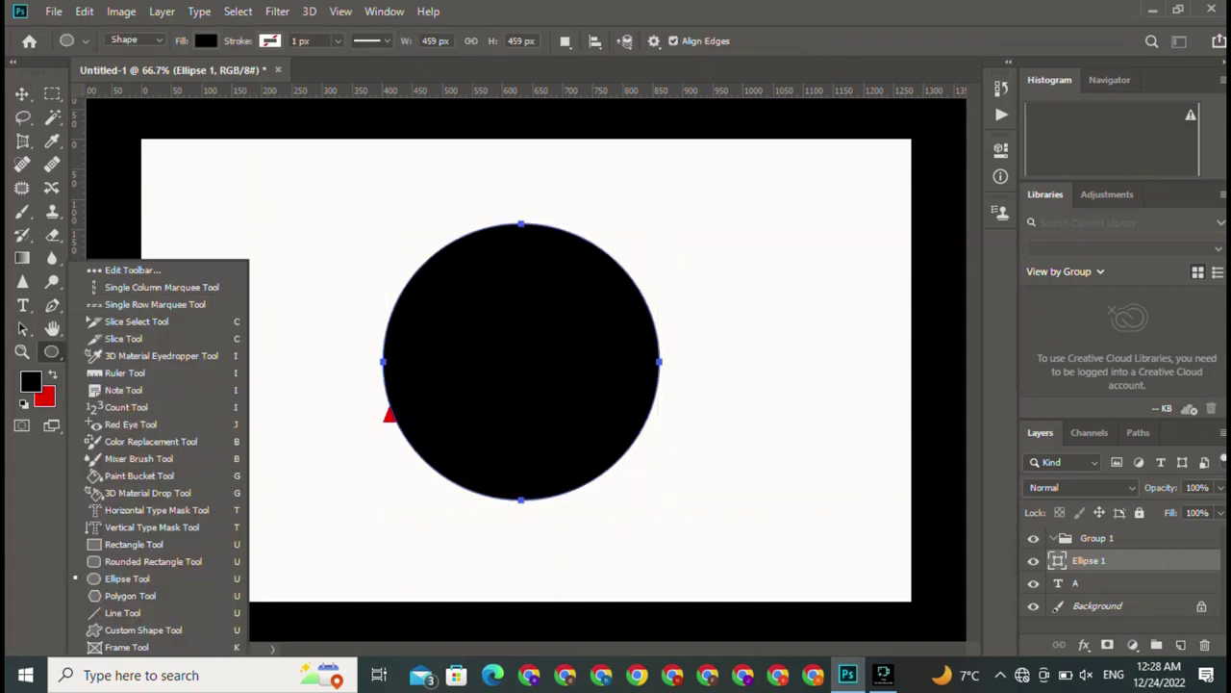
- Give the circle no fill and a black stroke about 4.68 px wide
{"action": "left_click", "coordinate": [205, 40]}
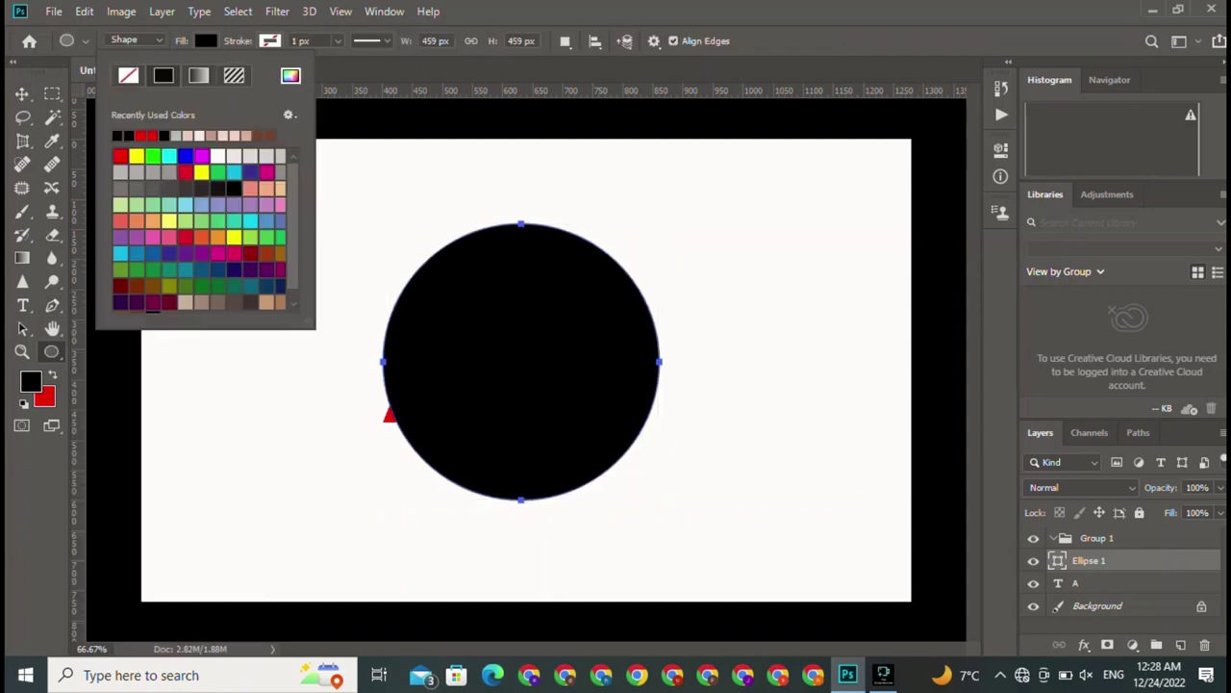
{"action": "left_click", "coordinate": [128, 75]}
{"action": "left_click", "coordinate": [269, 41]}
{"action": "left_click", "coordinate": [269, 40]}
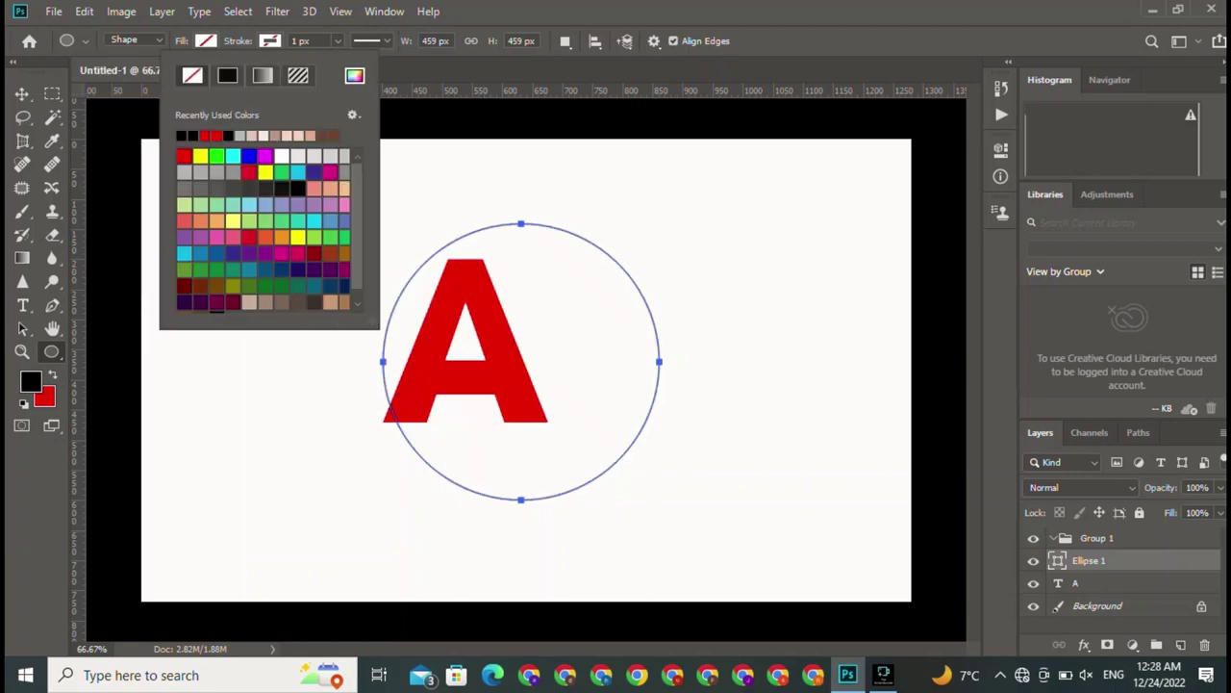
{"action": "left_click", "coordinate": [227, 75]}
{"action": "left_click", "coordinate": [337, 41]}
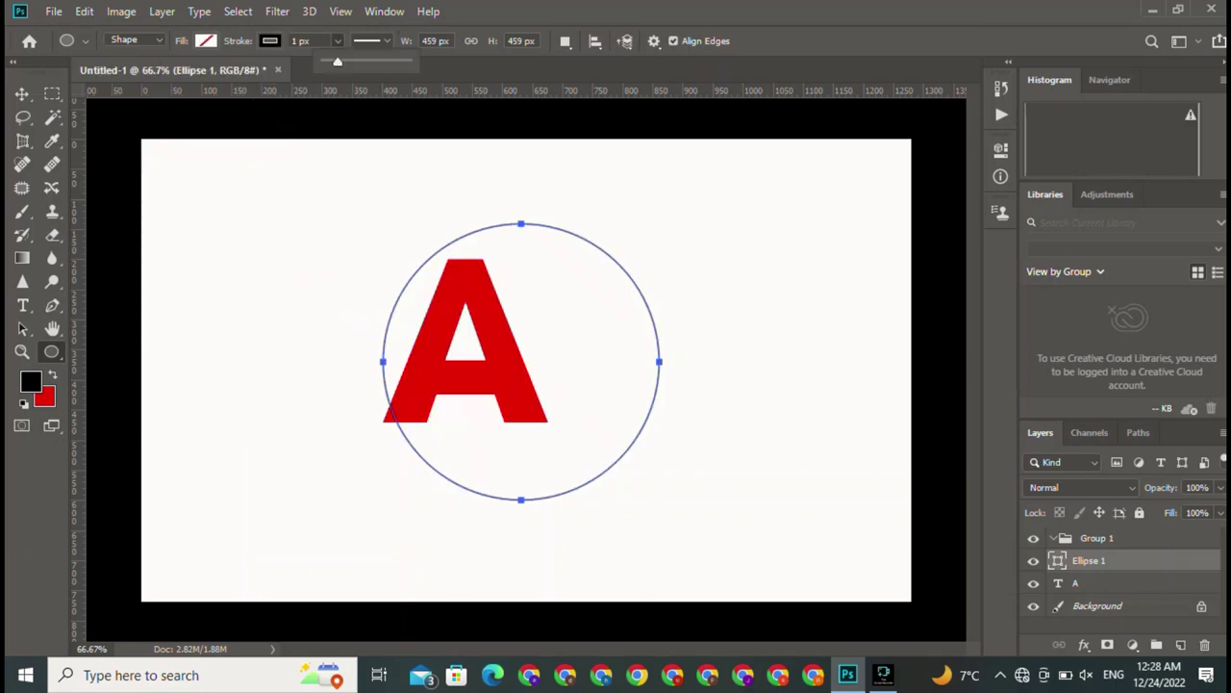
{"action": "left_click_drag", "start_coordinate": [337, 61], "coordinate": [339, 62]}
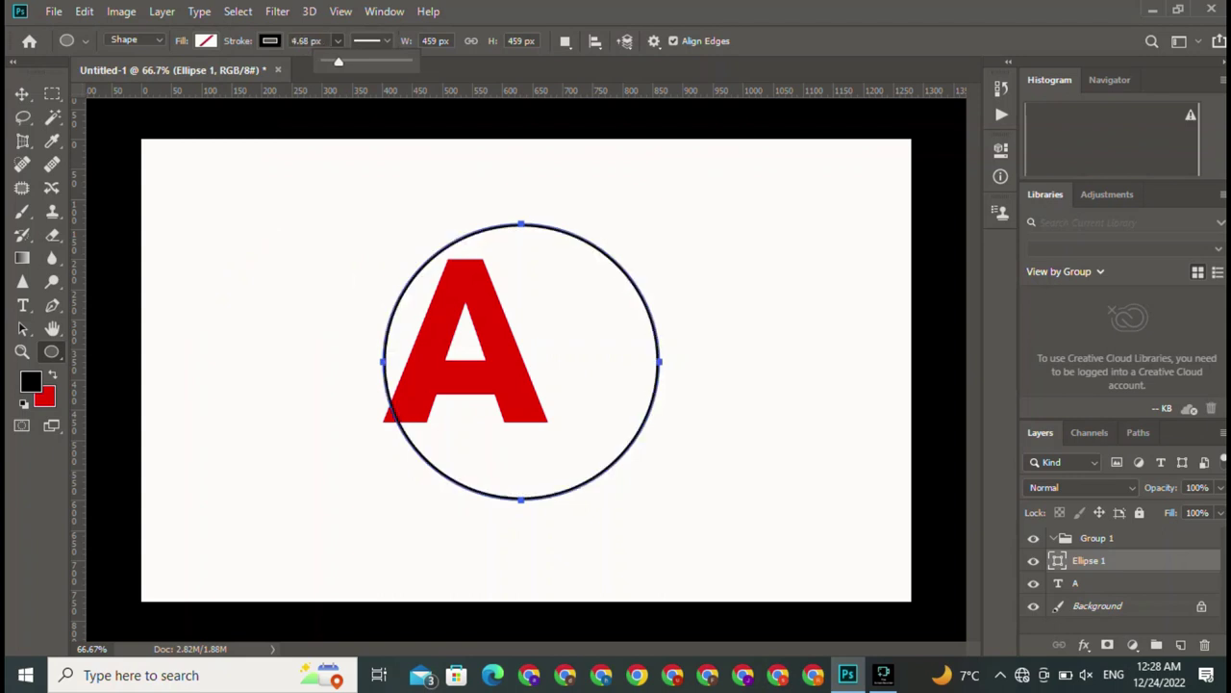
{"action": "key", "text": "v"}
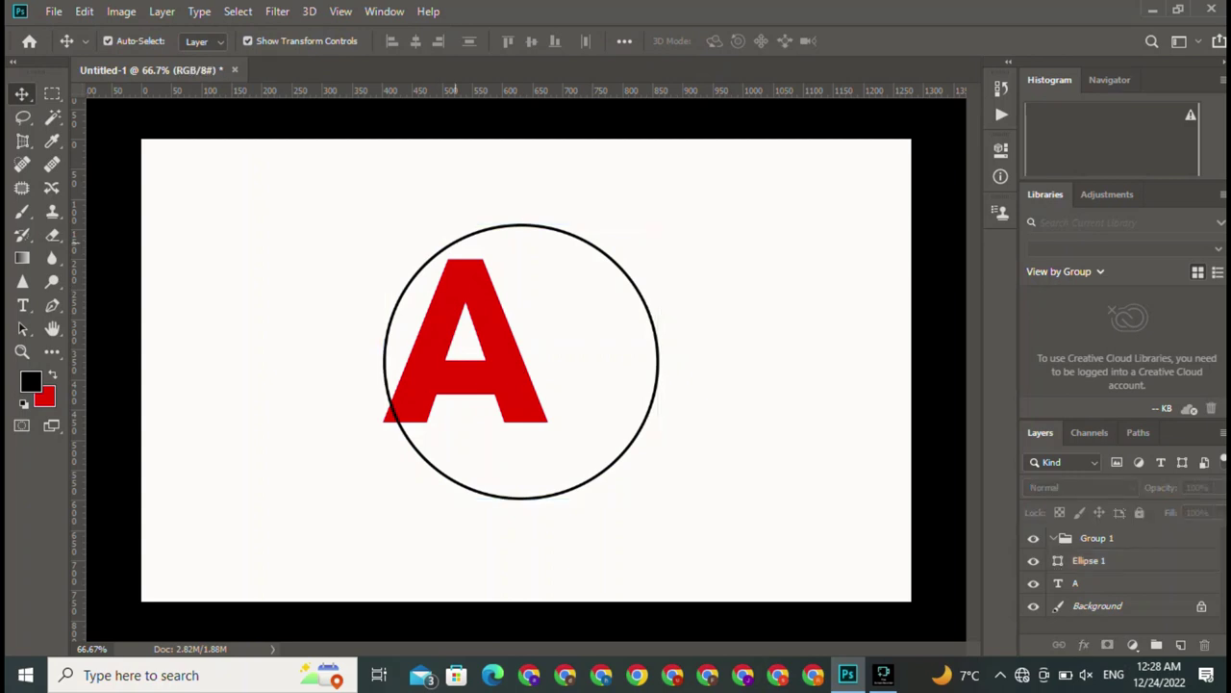
- Reposition the circle so its centre lines up with the letter
{"action": "left_click", "coordinate": [521, 362]}
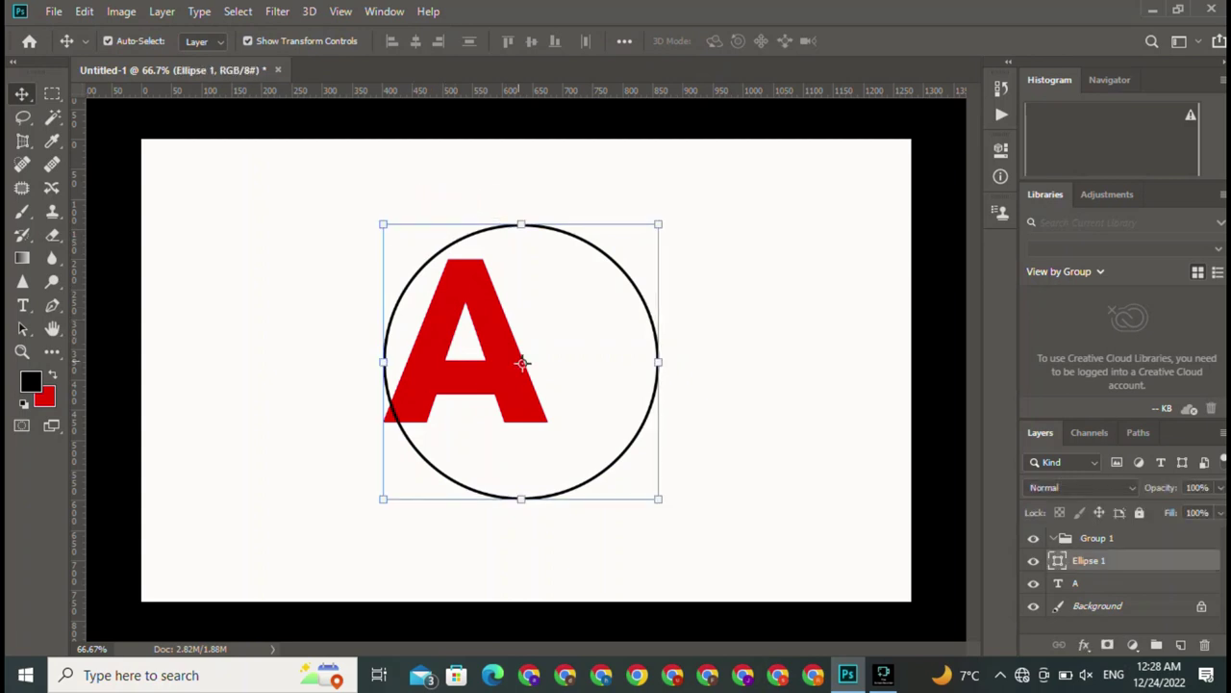
{"action": "key", "text": "ctrl+t"}
{"action": "left_click_drag", "start_coordinate": [521, 363], "coordinate": [470, 339]}
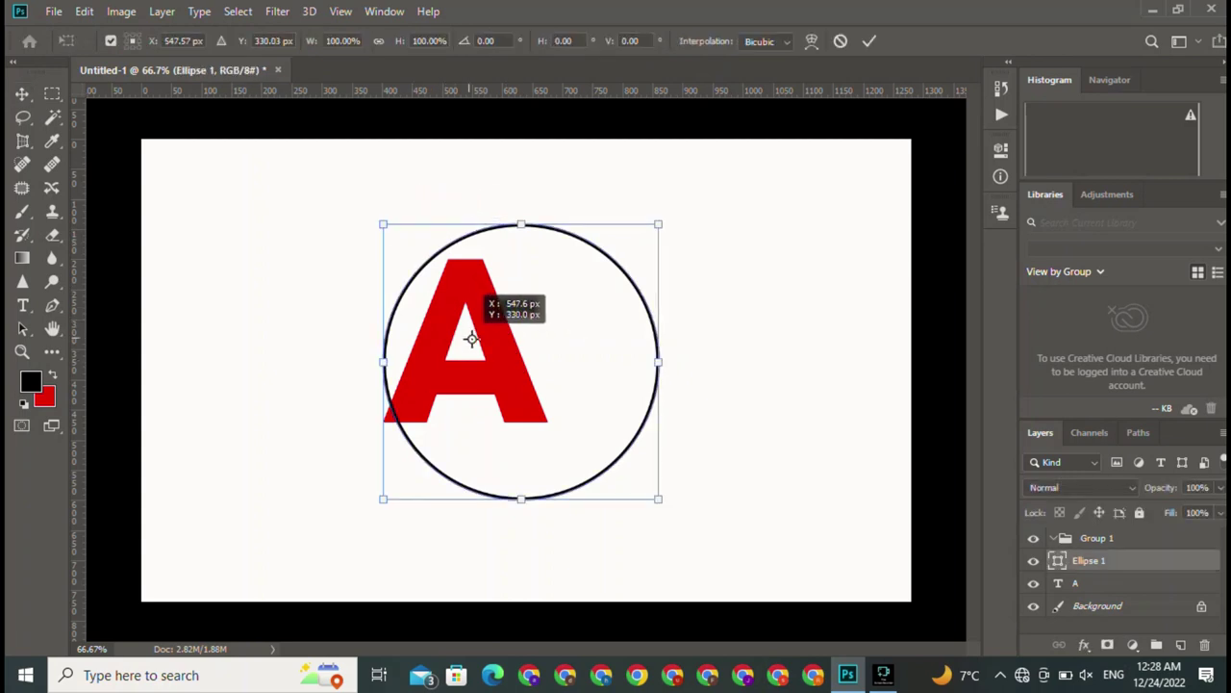
{"action": "left_click_drag", "start_coordinate": [471, 340], "coordinate": [468, 344]}
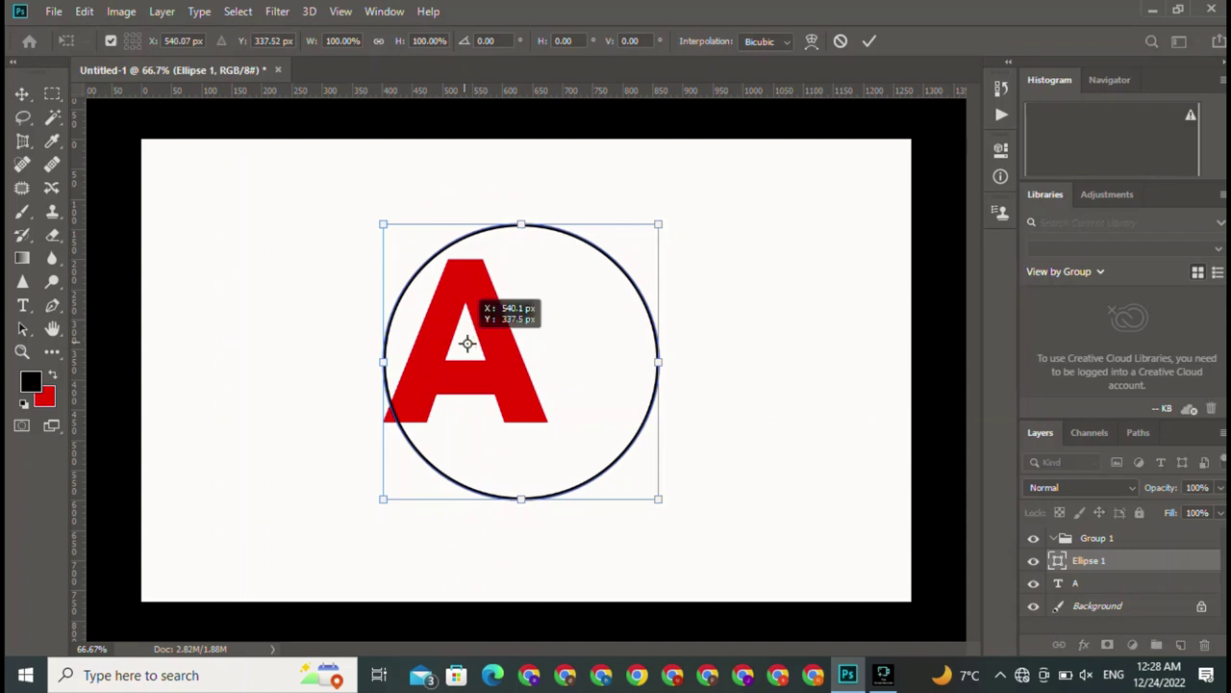
{"action": "left_click", "coordinate": [869, 40]}
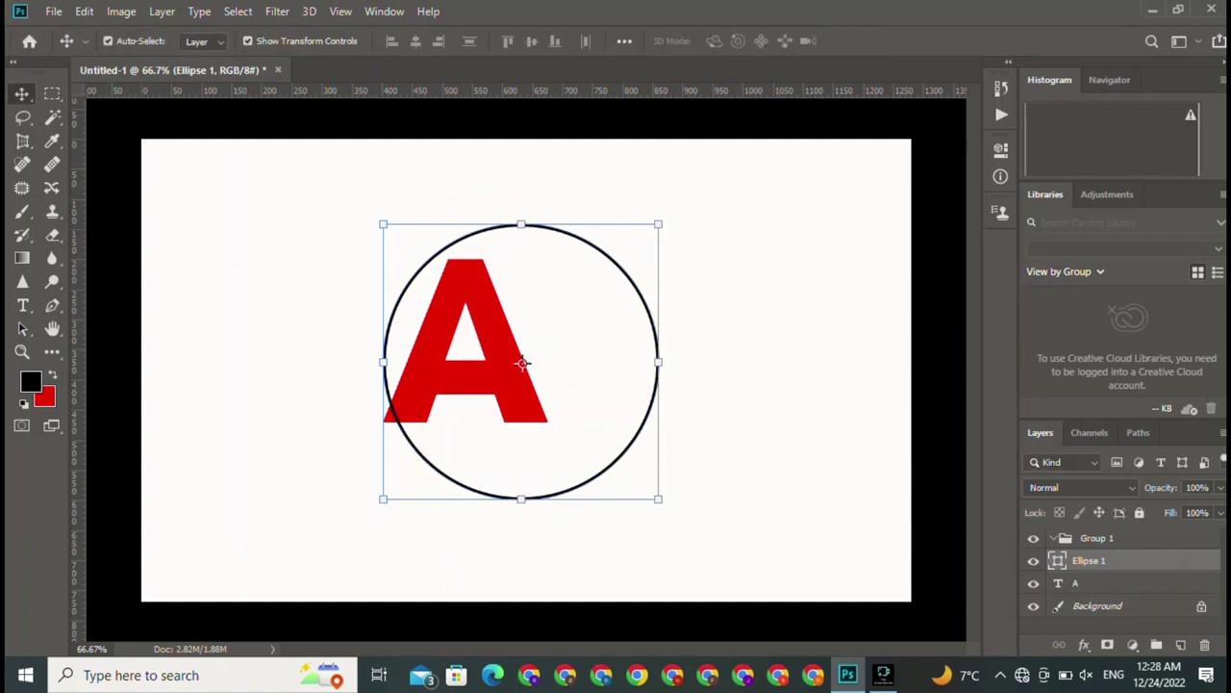
{"action": "left_click_drag", "start_coordinate": [521, 362], "coordinate": [467, 342]}
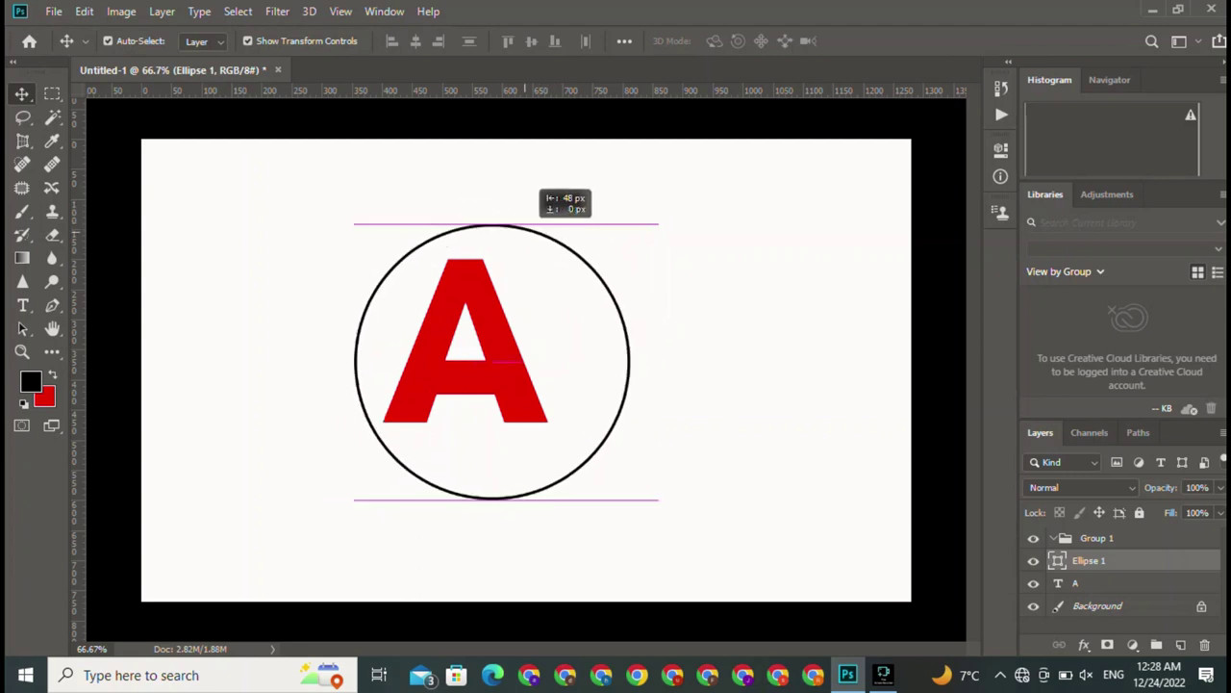
{"action": "mouse_move", "coordinate": [467, 343]}
{"action": "left_mouse_down"}
{"action": "mouse_move", "coordinate": [502, 393]}
{"action": "mouse_move", "coordinate": [536, 373]}
{"action": "mouse_move", "coordinate": [528, 363]}
{"action": "left_mouse_up"}
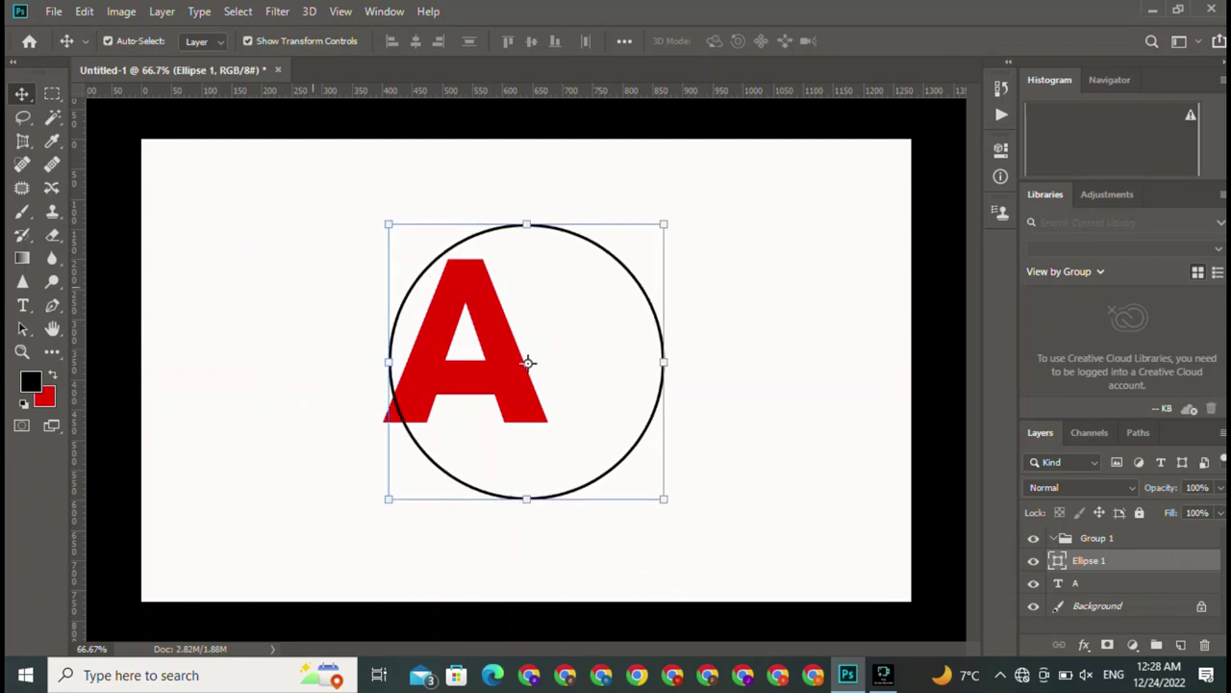
- Move the A to the circle's centre and Lock All on its layer
{"action": "left_click", "coordinate": [465, 341]}
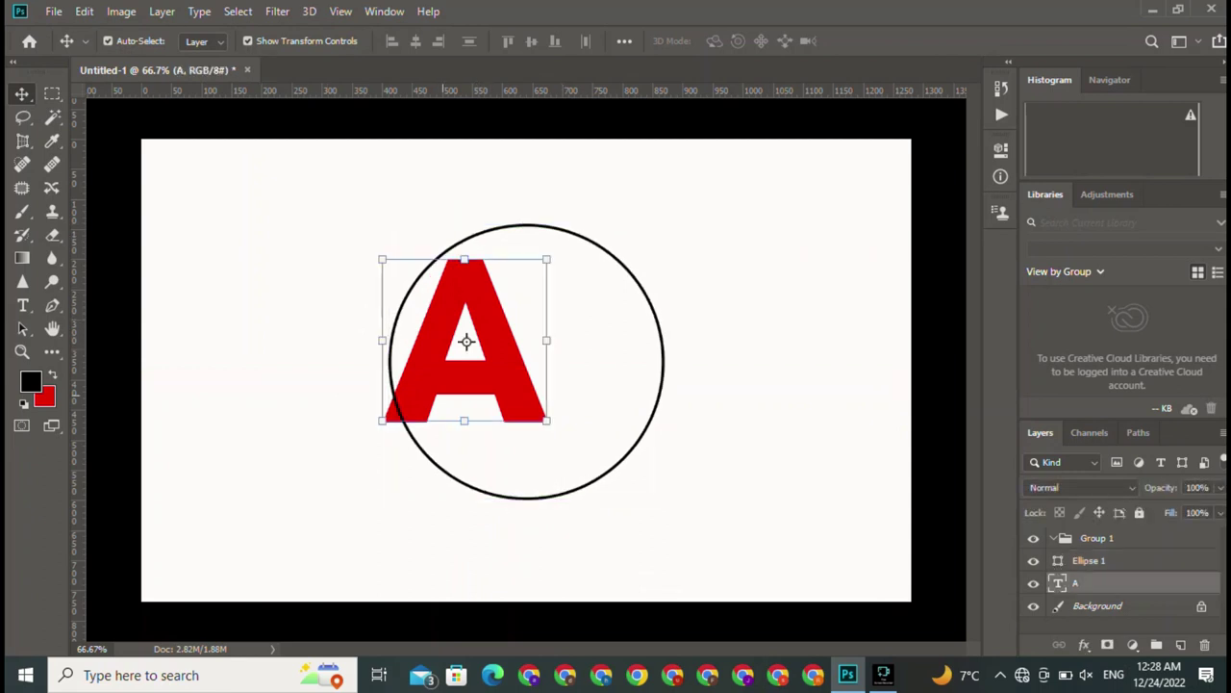
{"action": "left_click_drag", "start_coordinate": [466, 341], "coordinate": [567, 330]}
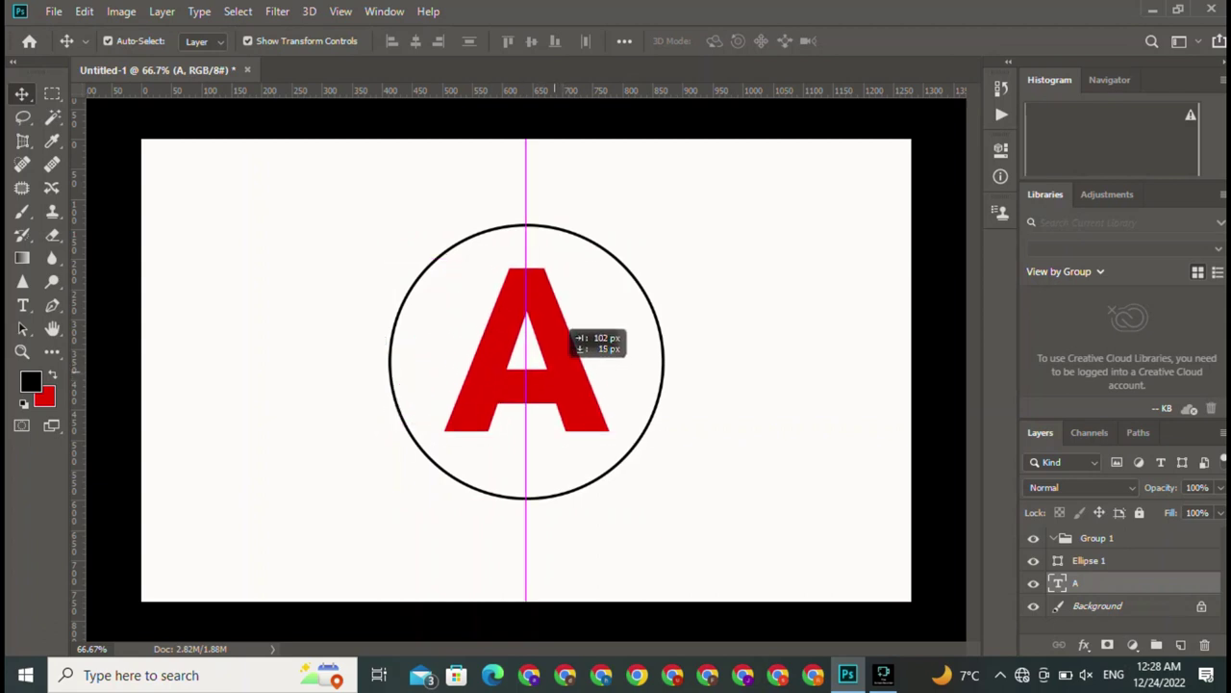
{"action": "left_click", "coordinate": [519, 621]}
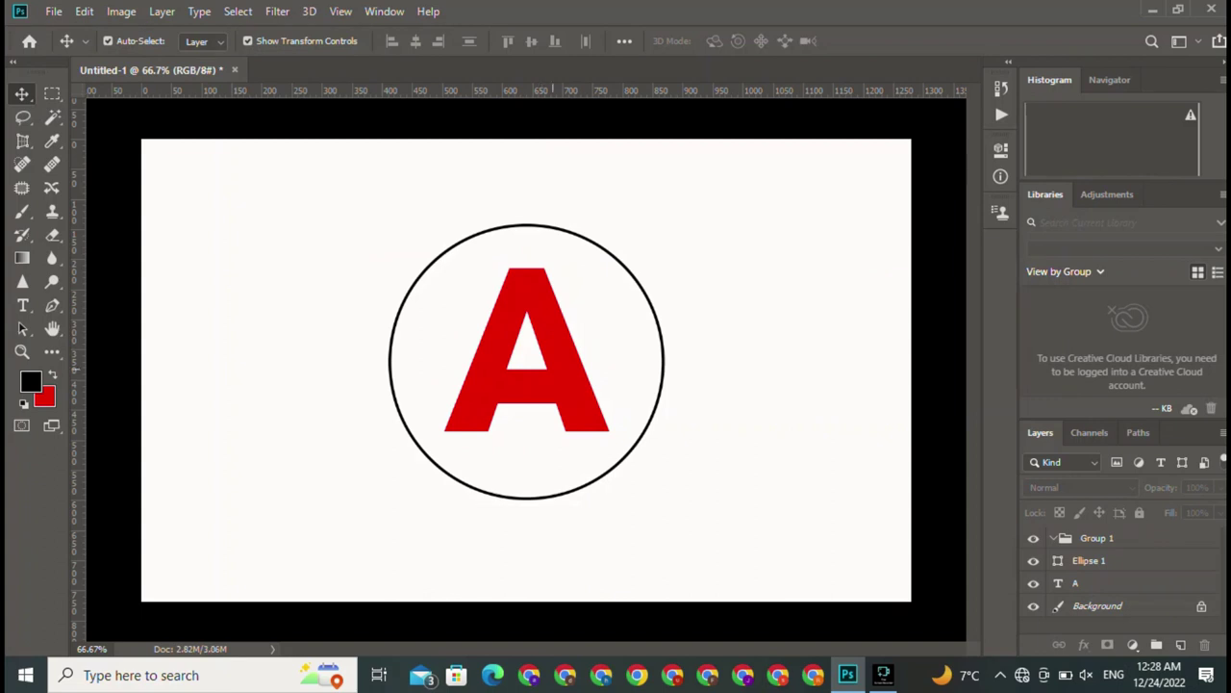
{"action": "left_click", "coordinate": [1097, 583]}
{"action": "left_click", "coordinate": [1139, 511]}
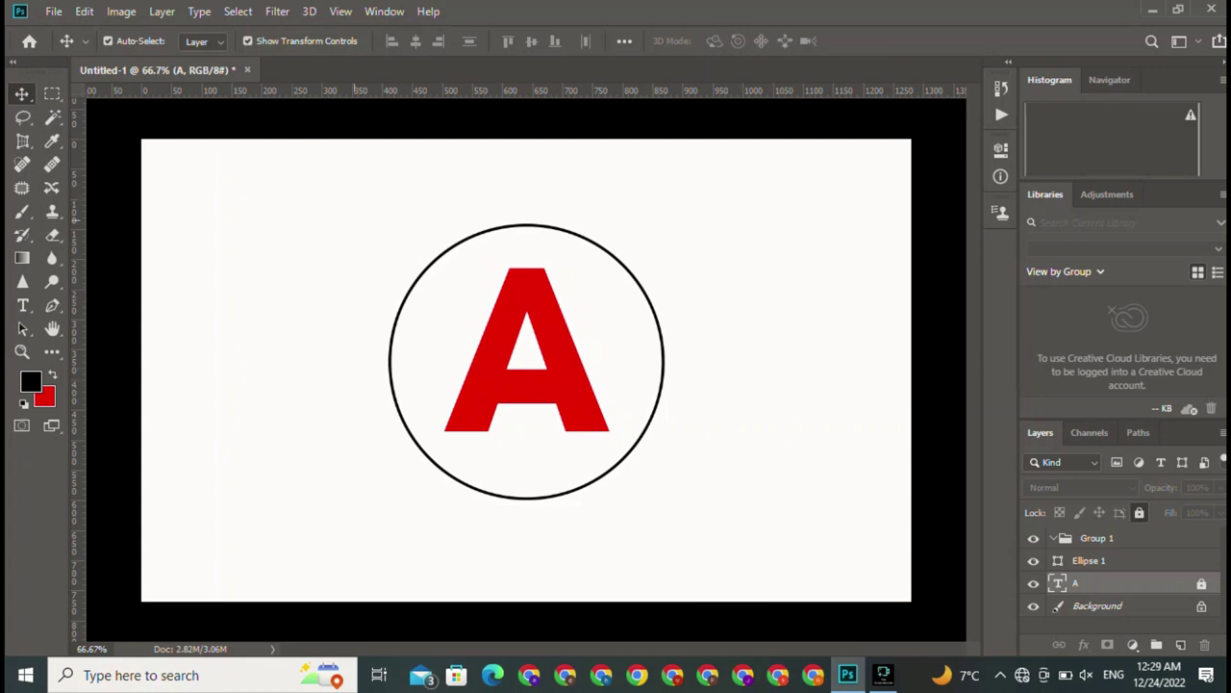
{"action": "left_click", "coordinate": [1116, 627]}
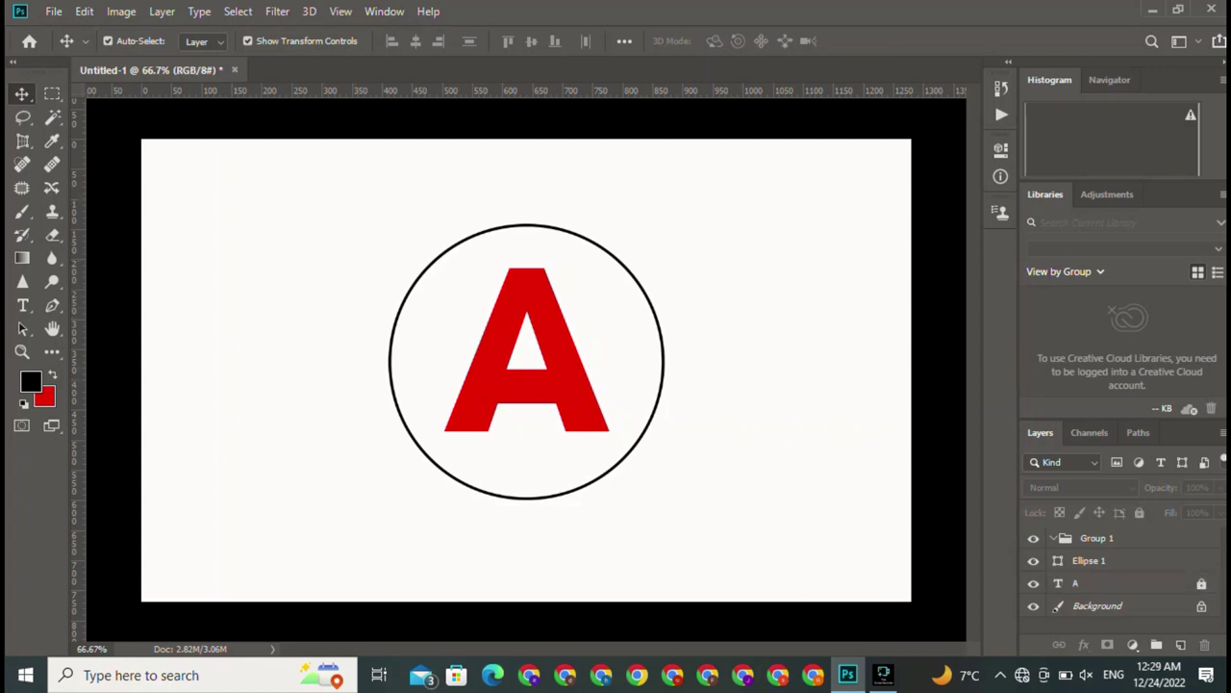
- Start a Pen shape along the A's crossbar up to the circle's top, with no fill and black stroke
{"action": "left_click", "coordinate": [52, 305]}
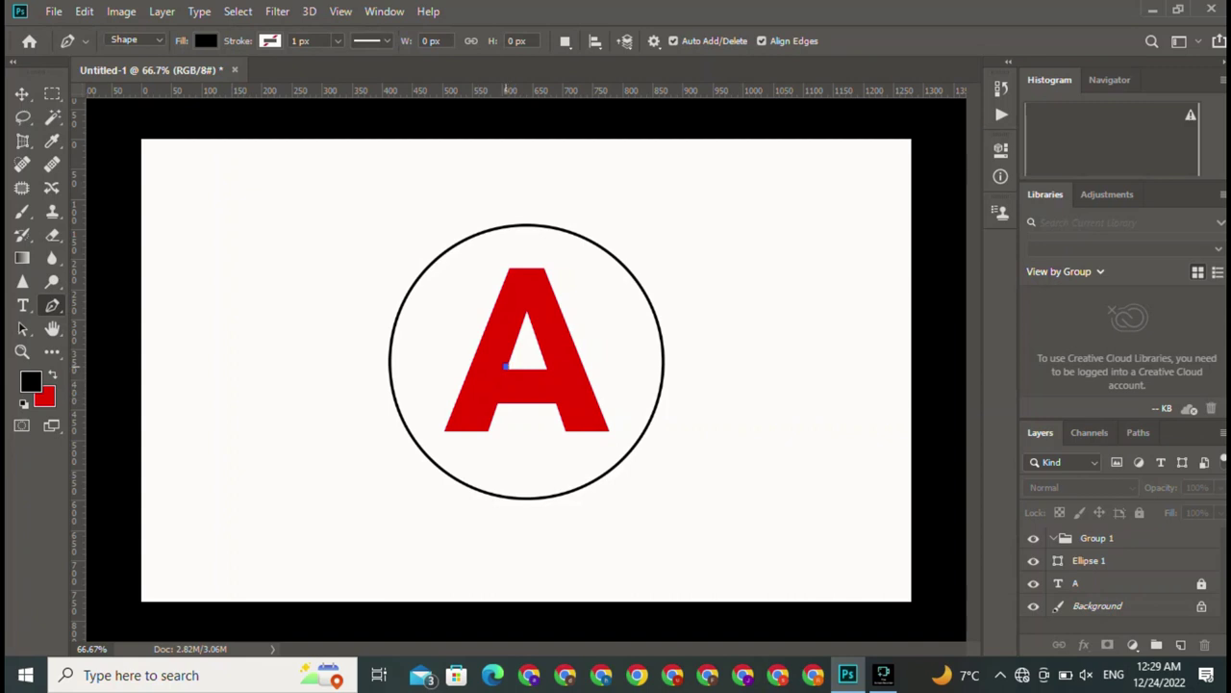
{"action": "left_click", "coordinate": [505, 366]}
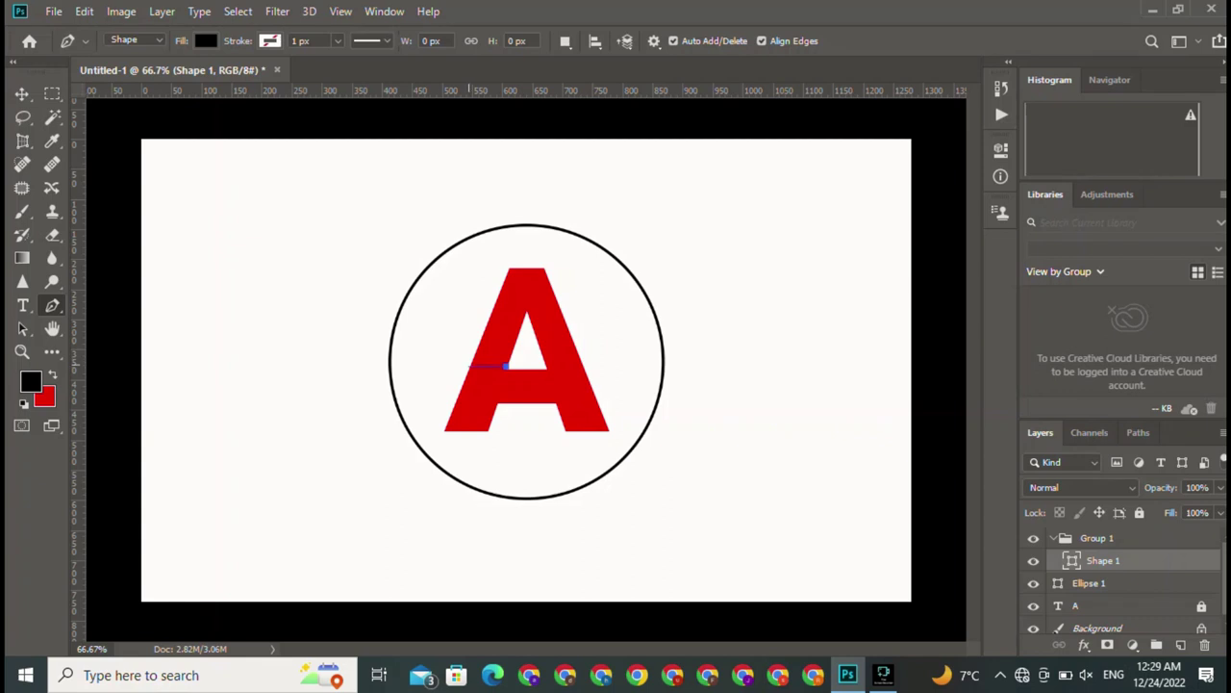
{"action": "left_click", "coordinate": [467, 366]}
{"action": "left_click", "coordinate": [469, 235]}
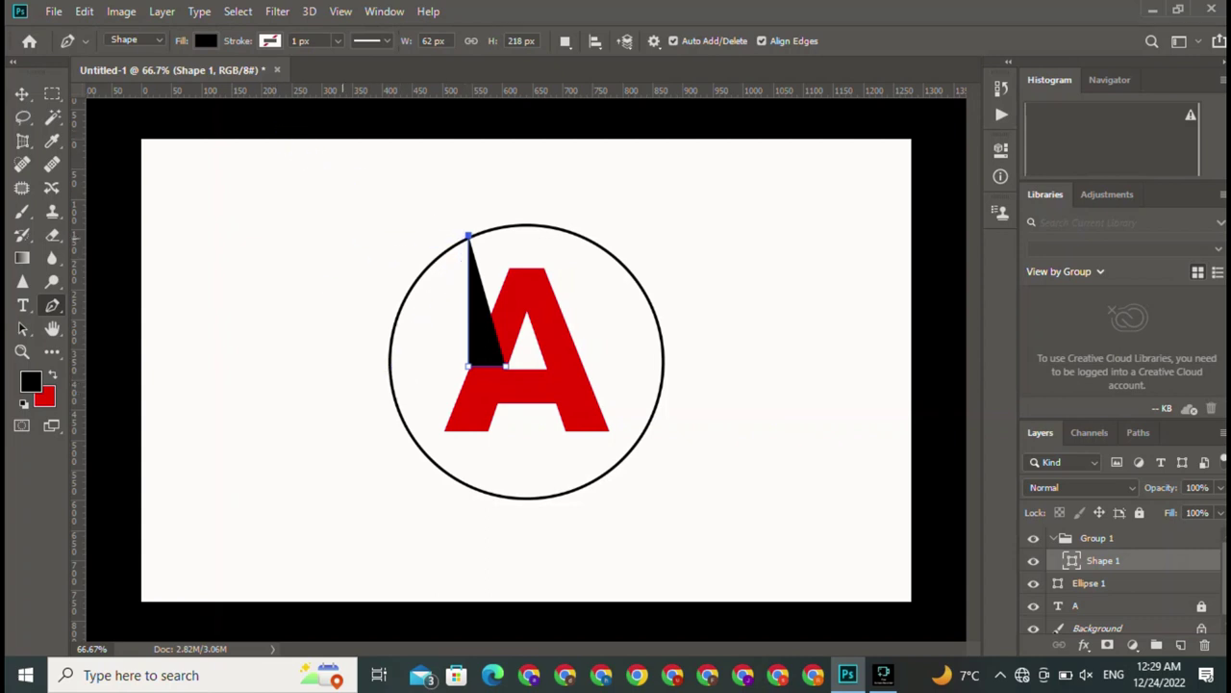
{"action": "left_click", "coordinate": [206, 40]}
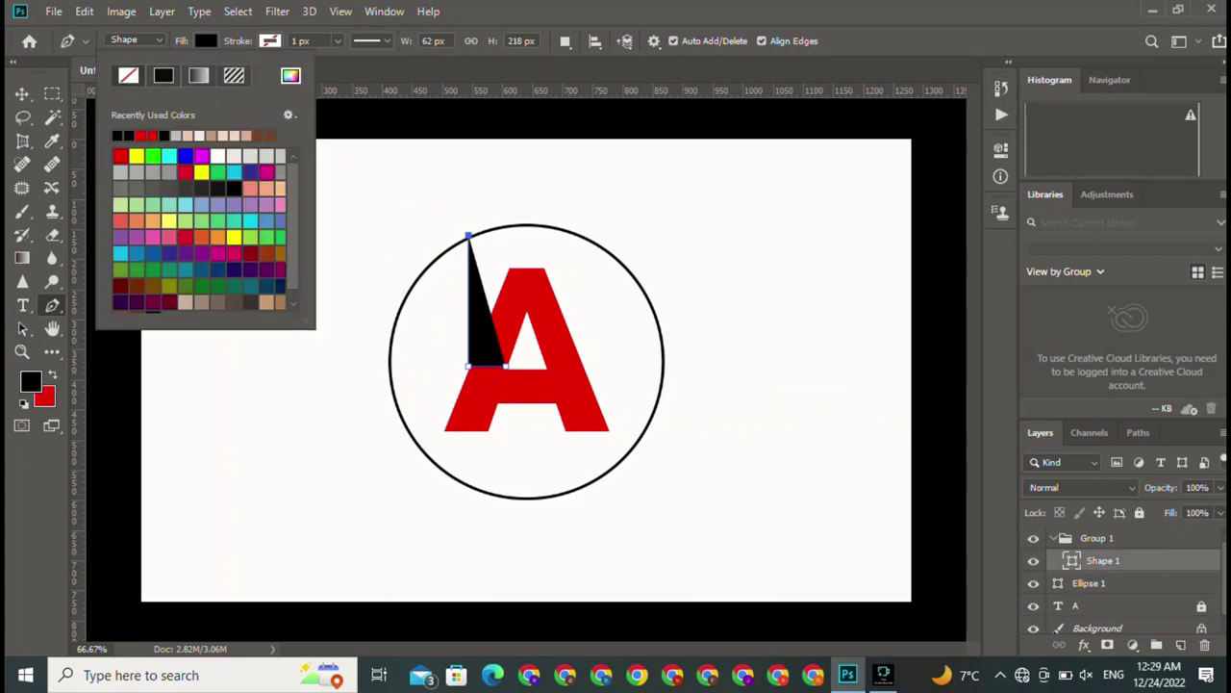
{"action": "left_click", "coordinate": [128, 75]}
{"action": "left_click", "coordinate": [269, 41]}
{"action": "left_click", "coordinate": [227, 75]}
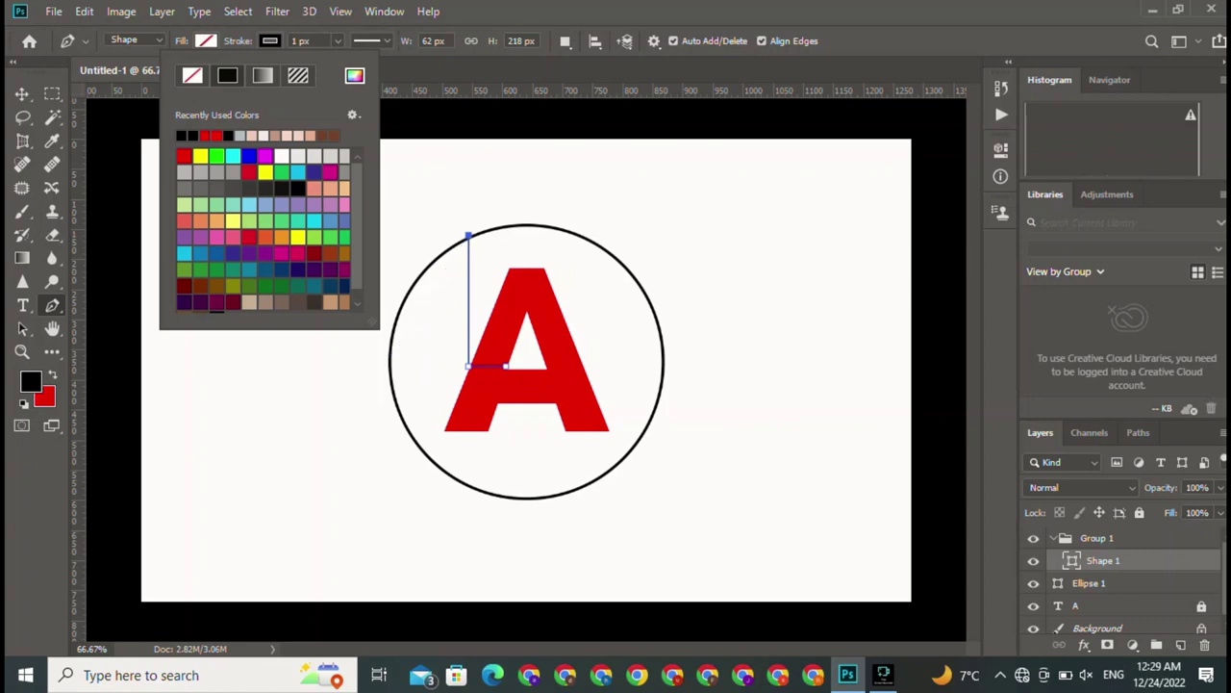
- Add a curved anchor following the circle's left edge, redoing a misplaced one
{"action": "left_click", "coordinate": [389, 358]}
{"action": "mouse_move", "coordinate": [391, 371]}
{"action": "left_mouse_down"}
{"action": "mouse_move", "coordinate": [415, 433]}
{"action": "mouse_move", "coordinate": [387, 480]}
{"action": "left_mouse_up"}
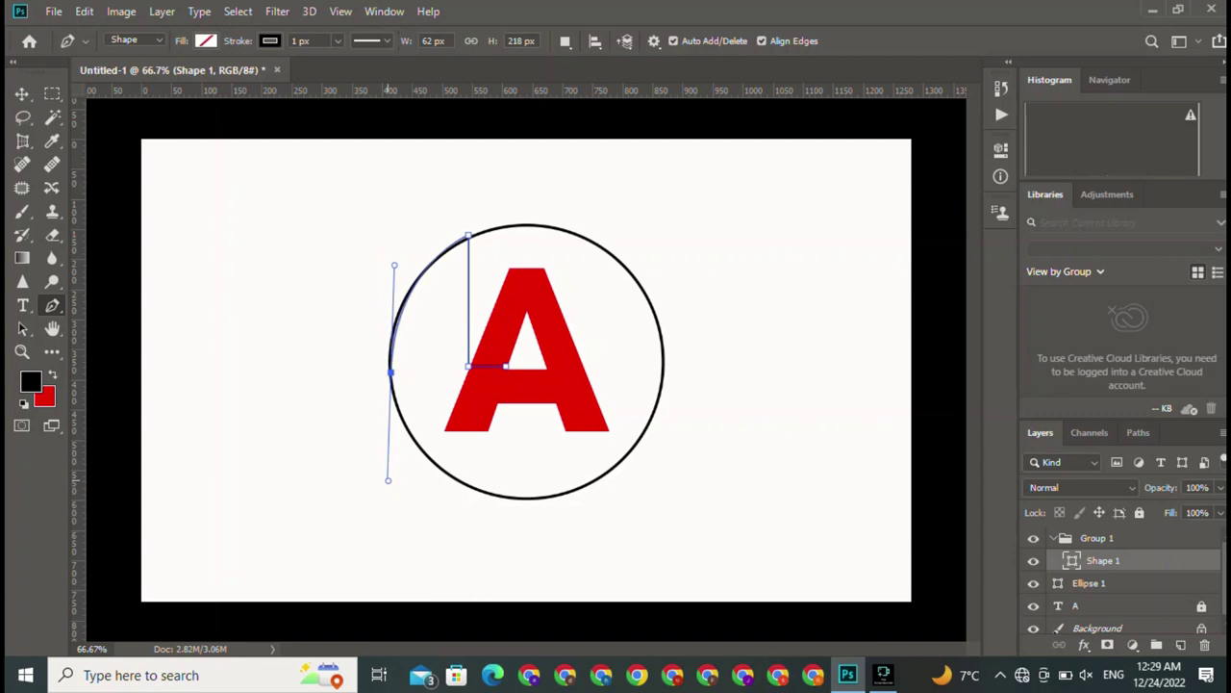
{"action": "left_click_drag", "start_coordinate": [388, 480], "coordinate": [386, 478]}
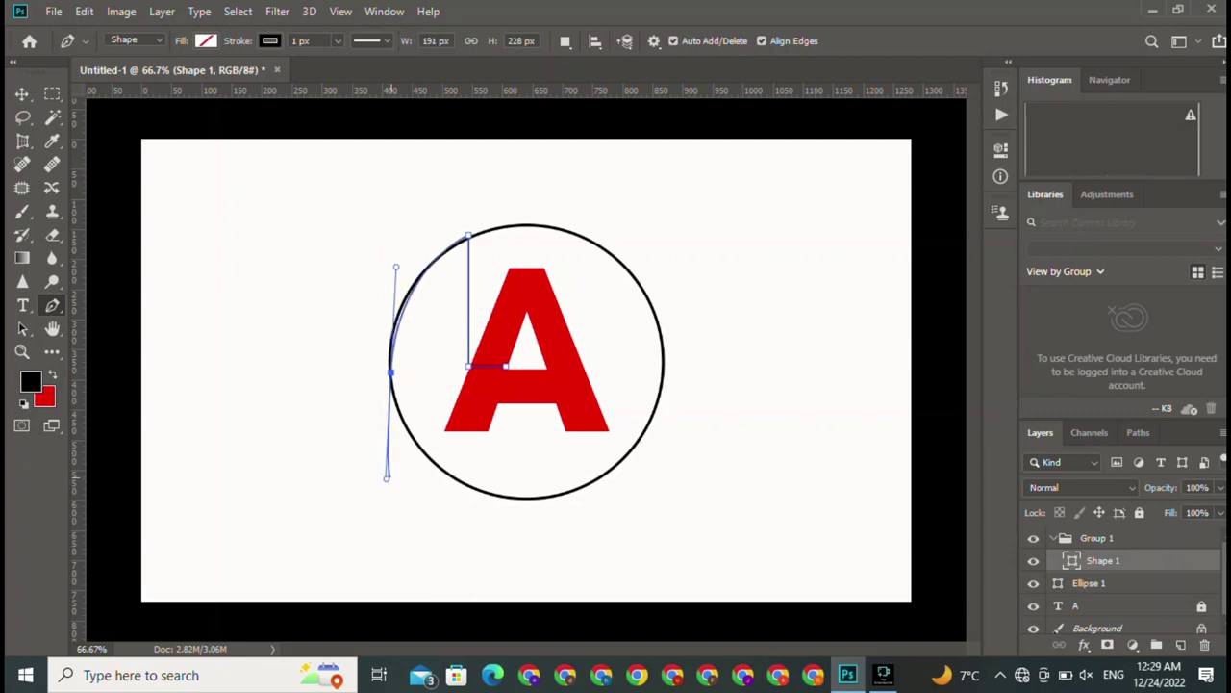
{"action": "key", "text": "ctrl+z"}
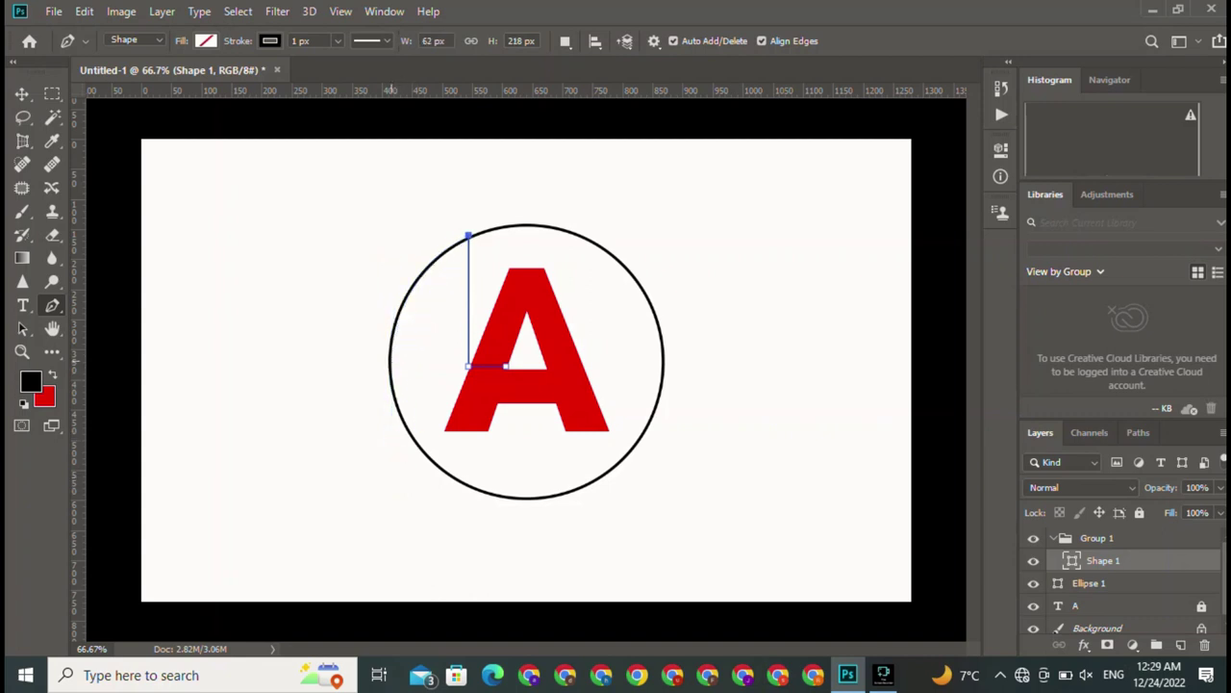
{"action": "left_click_drag", "start_coordinate": [389, 352], "coordinate": [380, 436]}
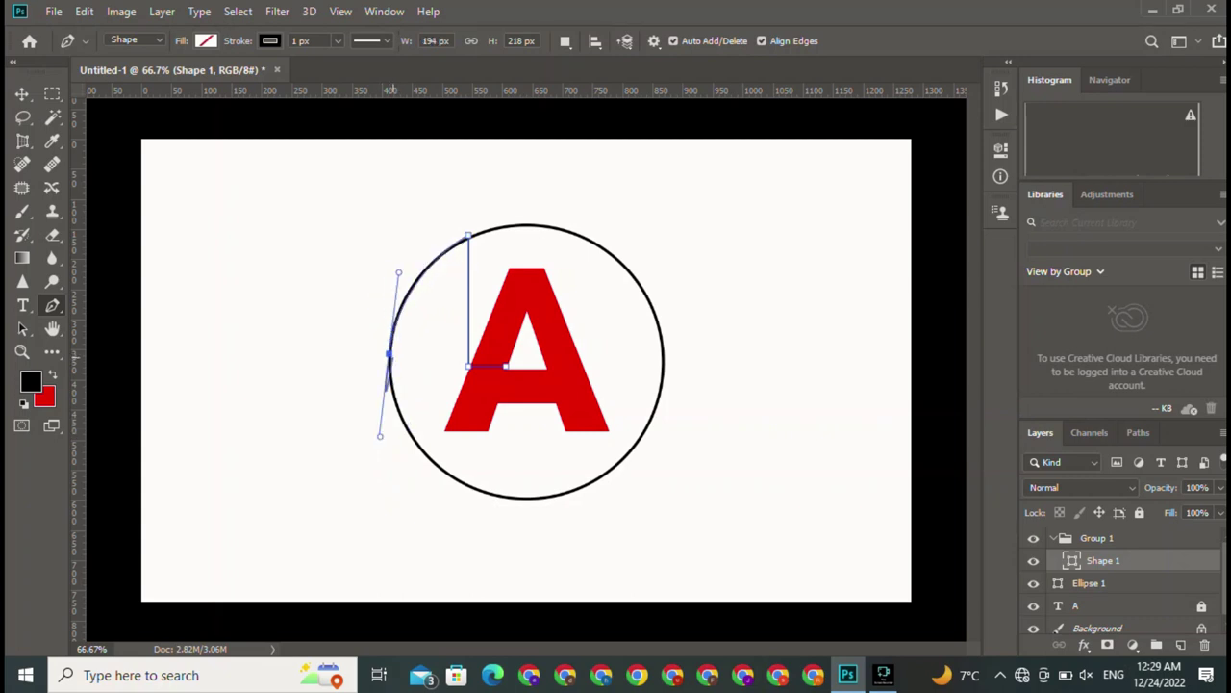
{"action": "left_click", "coordinate": [390, 352], "text": "alt"}
- Continue down the lower-left arc to the A's left leg and close at the start anchor
{"action": "left_click_drag", "start_coordinate": [428, 454], "coordinate": [469, 480]}
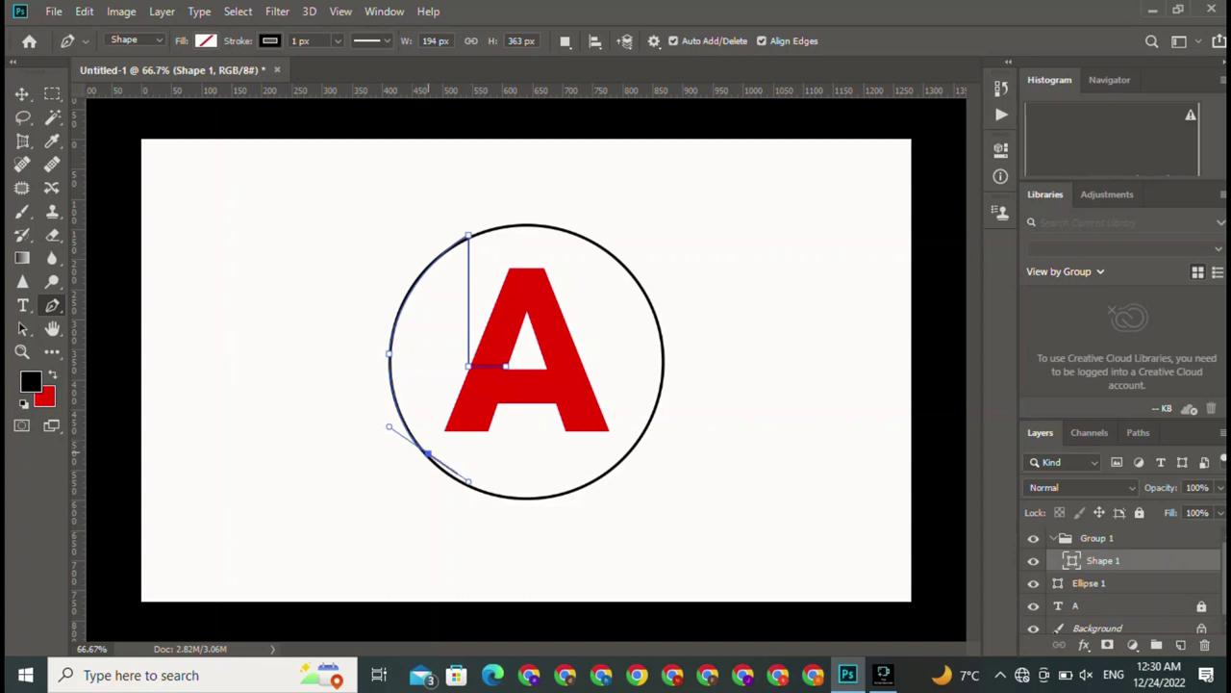
{"action": "left_click", "coordinate": [426, 452], "text": "alt"}
{"action": "left_click", "coordinate": [446, 429]}
{"action": "key", "text": "ctrl+z"}
{"action": "left_click", "coordinate": [491, 430]}
{"action": "left_click", "coordinate": [445, 430]}
{"action": "left_click", "coordinate": [505, 366]}
- Start a second outline at the crossbar, across the A's top and up to the circle
{"action": "left_click", "coordinate": [512, 344]}
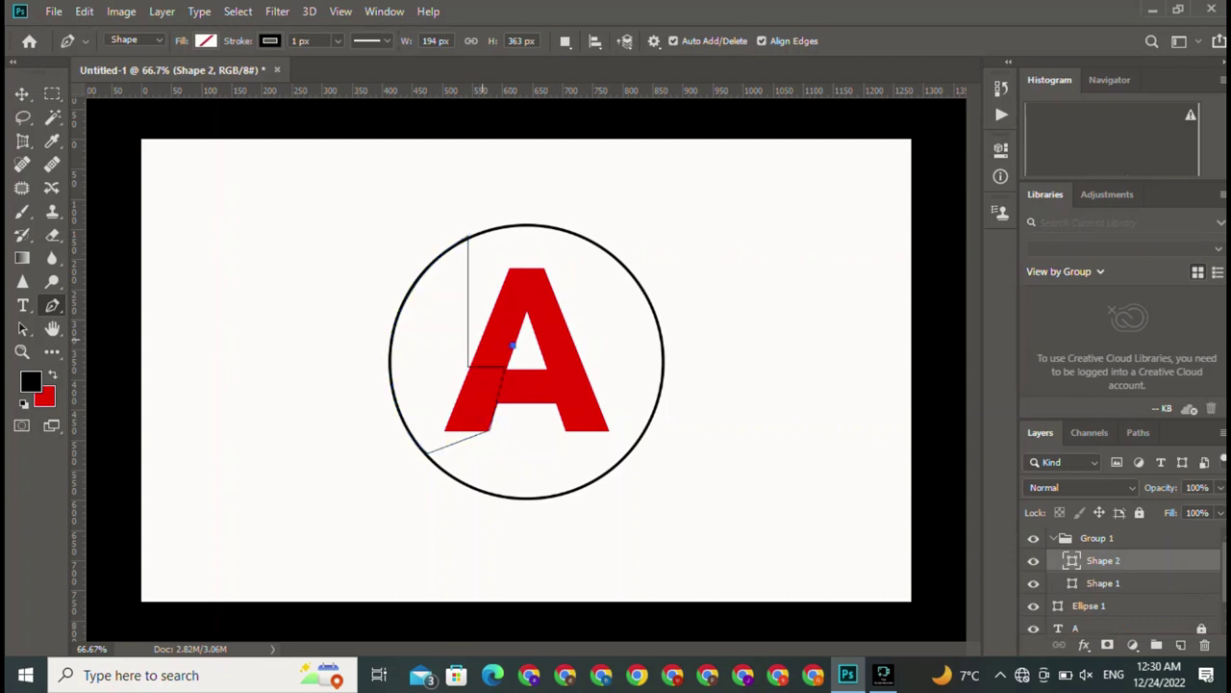
{"action": "left_click", "coordinate": [477, 344]}
{"action": "left_click", "coordinate": [509, 267]}
{"action": "left_click", "coordinate": [547, 266]}
{"action": "left_click", "coordinate": [546, 225]}
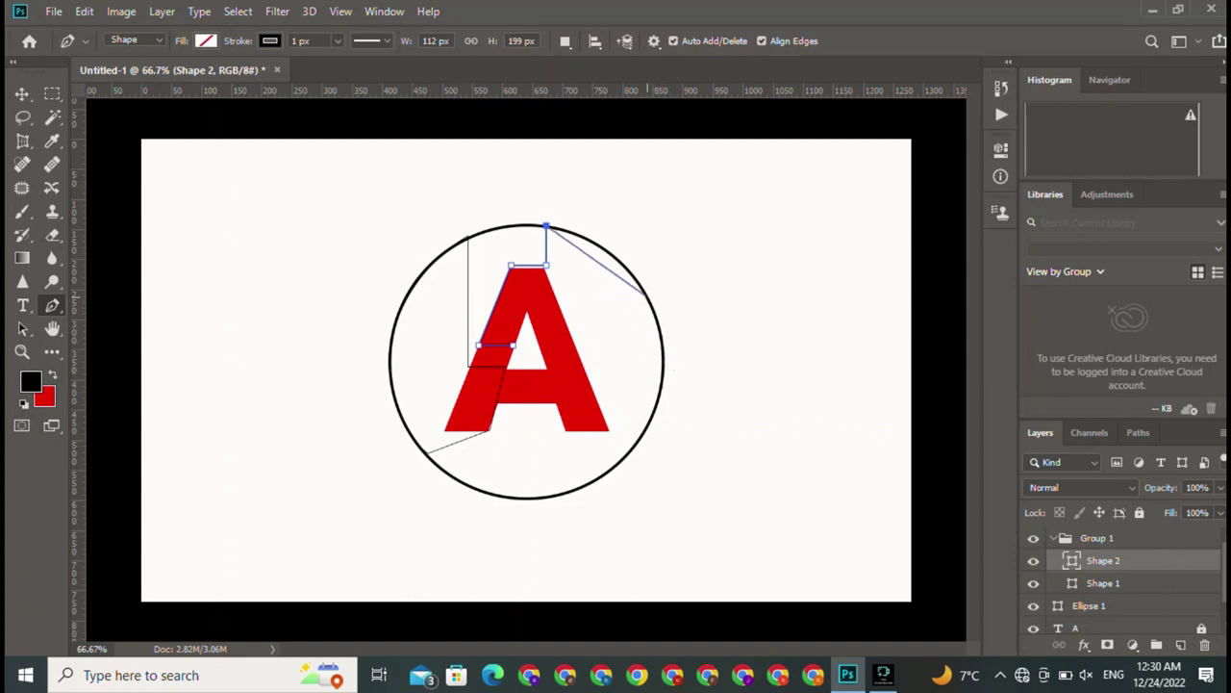
- Curve it down the circle's right arc, then back along the right leg and crossbar to close
{"action": "left_click_drag", "start_coordinate": [647, 297], "coordinate": [682, 365]}
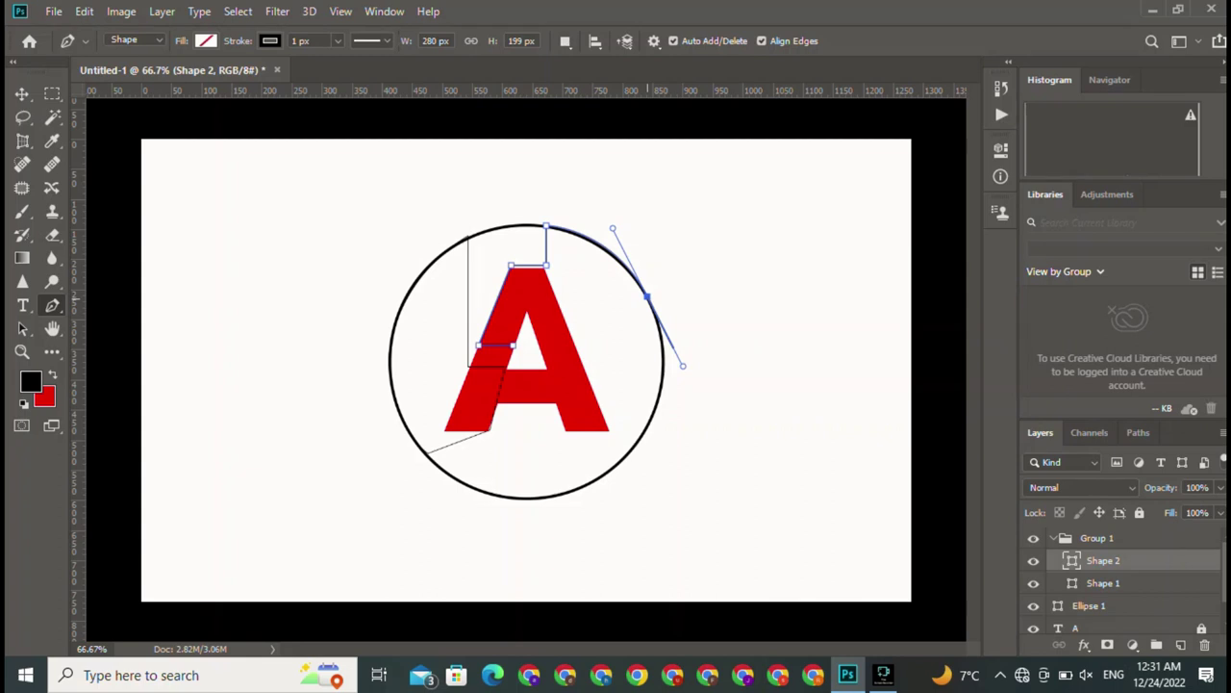
{"action": "left_click", "coordinate": [647, 297], "text": "alt"}
{"action": "left_click_drag", "start_coordinate": [658, 402], "coordinate": [643, 443]}
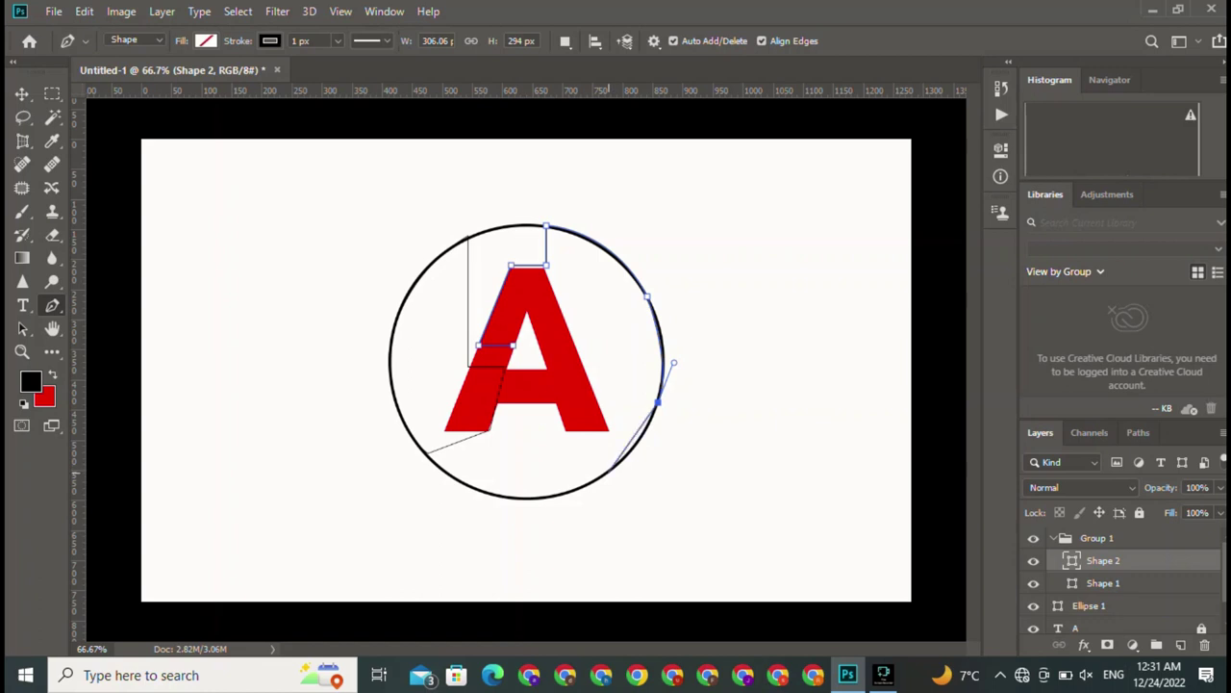
{"action": "left_click_drag", "start_coordinate": [608, 472], "coordinate": [583, 483]}
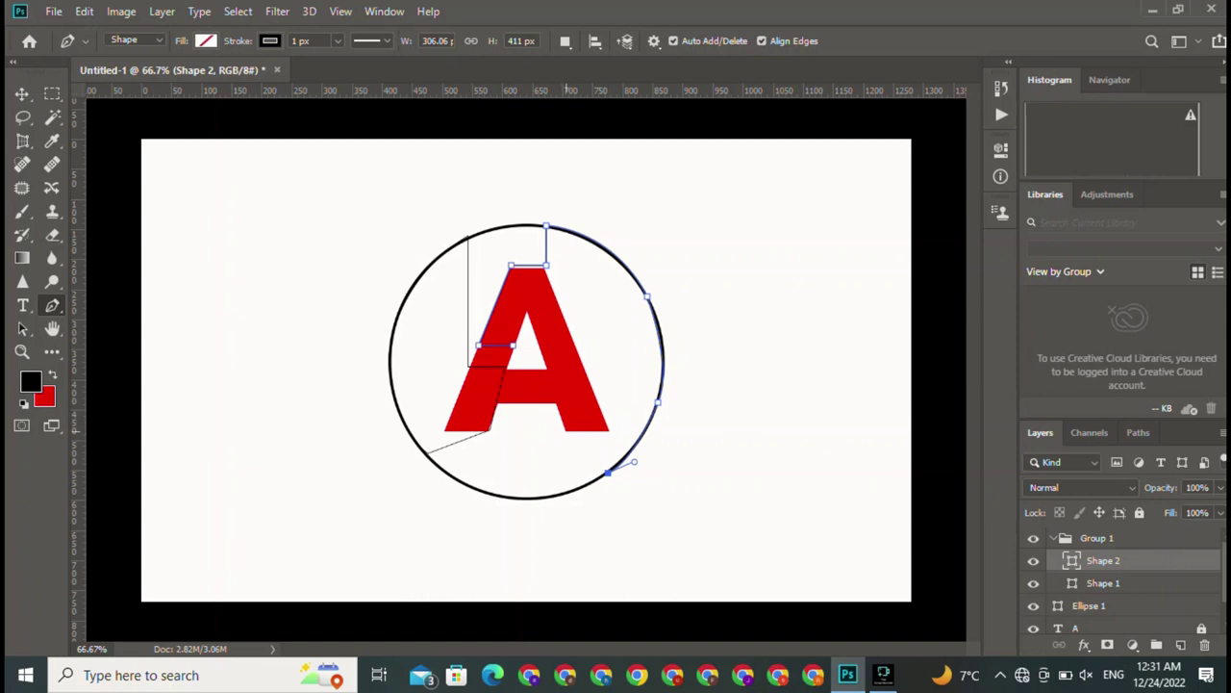
{"action": "left_click", "coordinate": [564, 430]}
{"action": "left_click", "coordinate": [555, 401]}
{"action": "left_click", "coordinate": [503, 401]}
{"action": "left_click", "coordinate": [548, 368]}
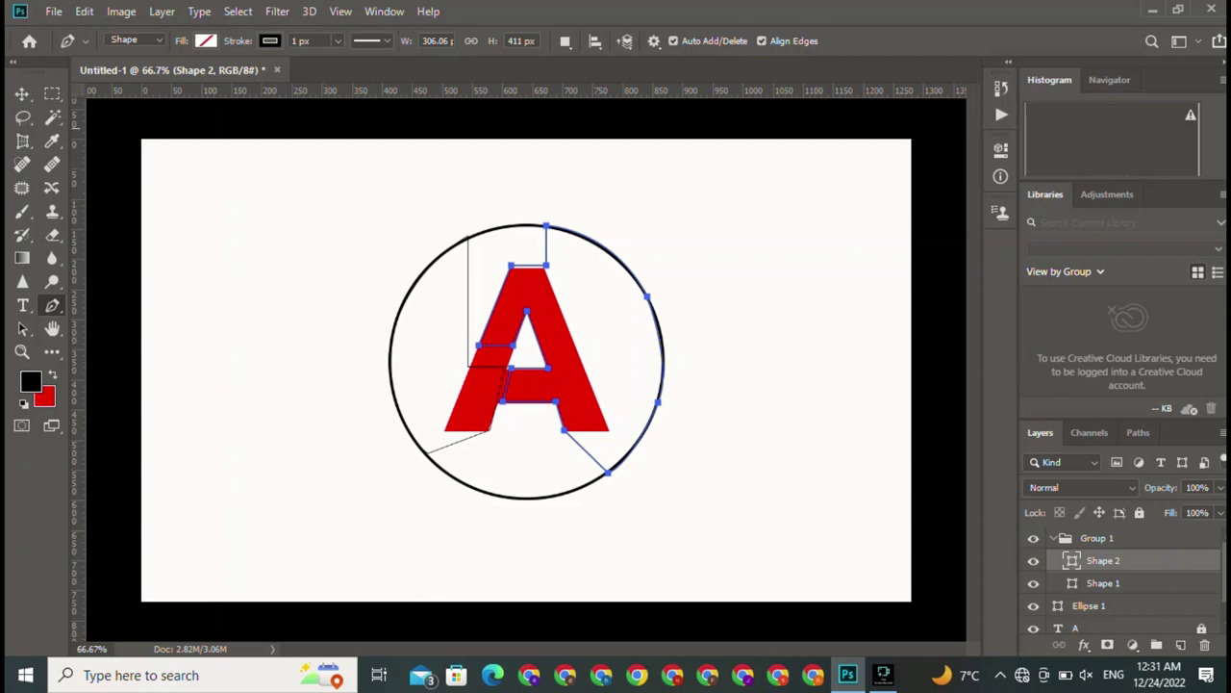
- Fill the right-hand shape, Shape 2, solid black
{"action": "left_click", "coordinate": [206, 40]}
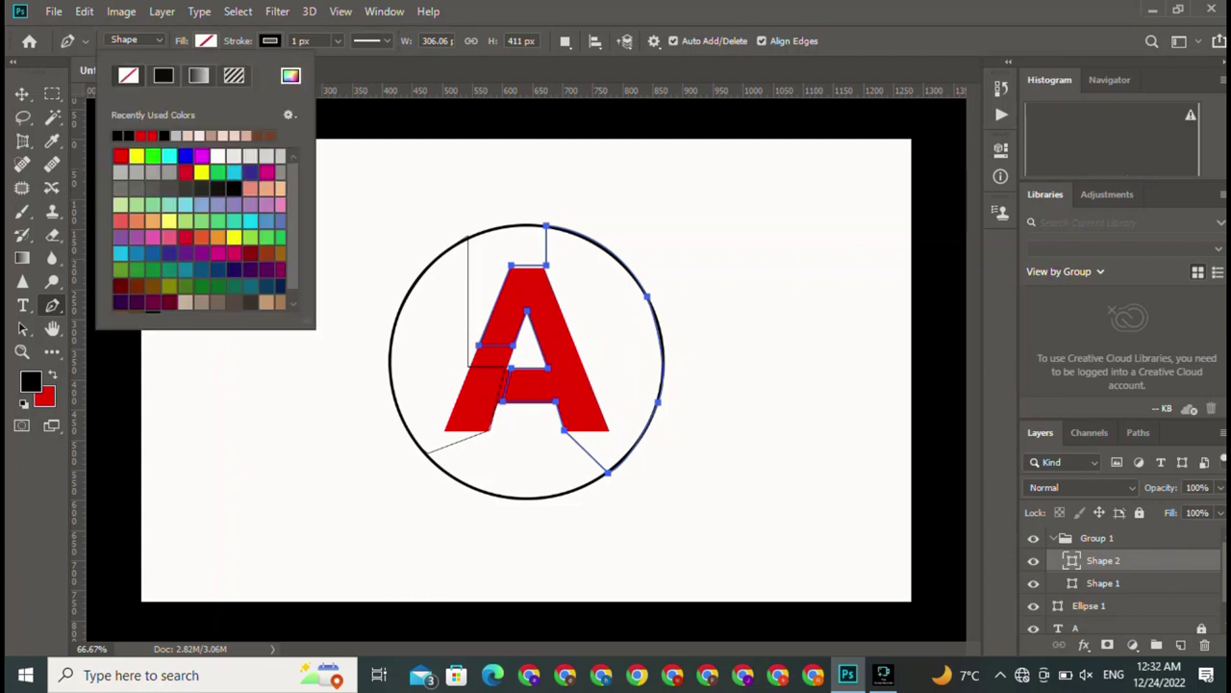
{"action": "left_click", "coordinate": [163, 75]}
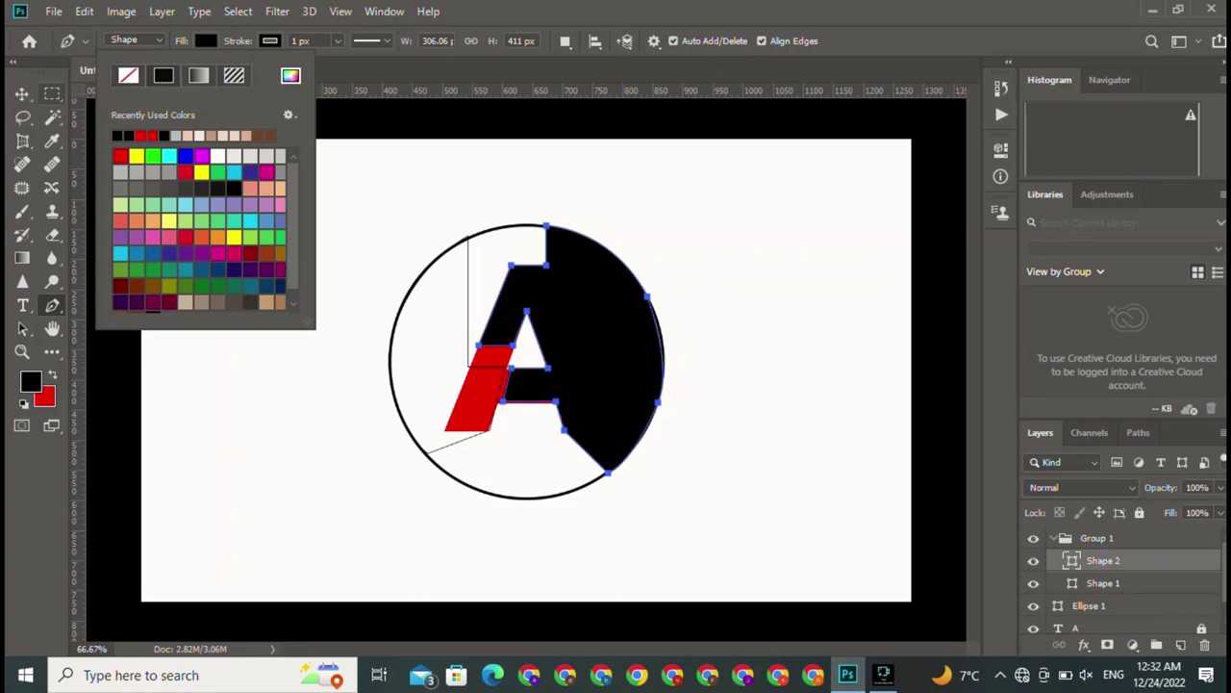
{"action": "key", "text": "v"}
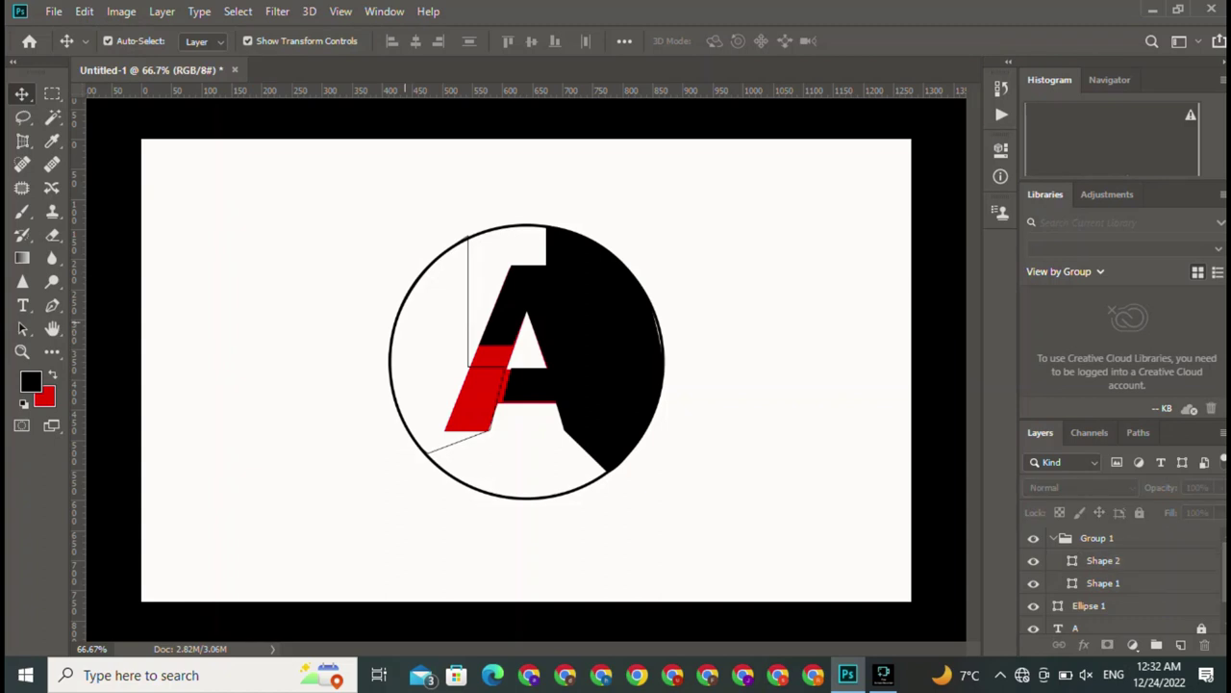
- Select Shape 1 and try red, light grey, then black fills
{"action": "left_click", "coordinate": [448, 344]}
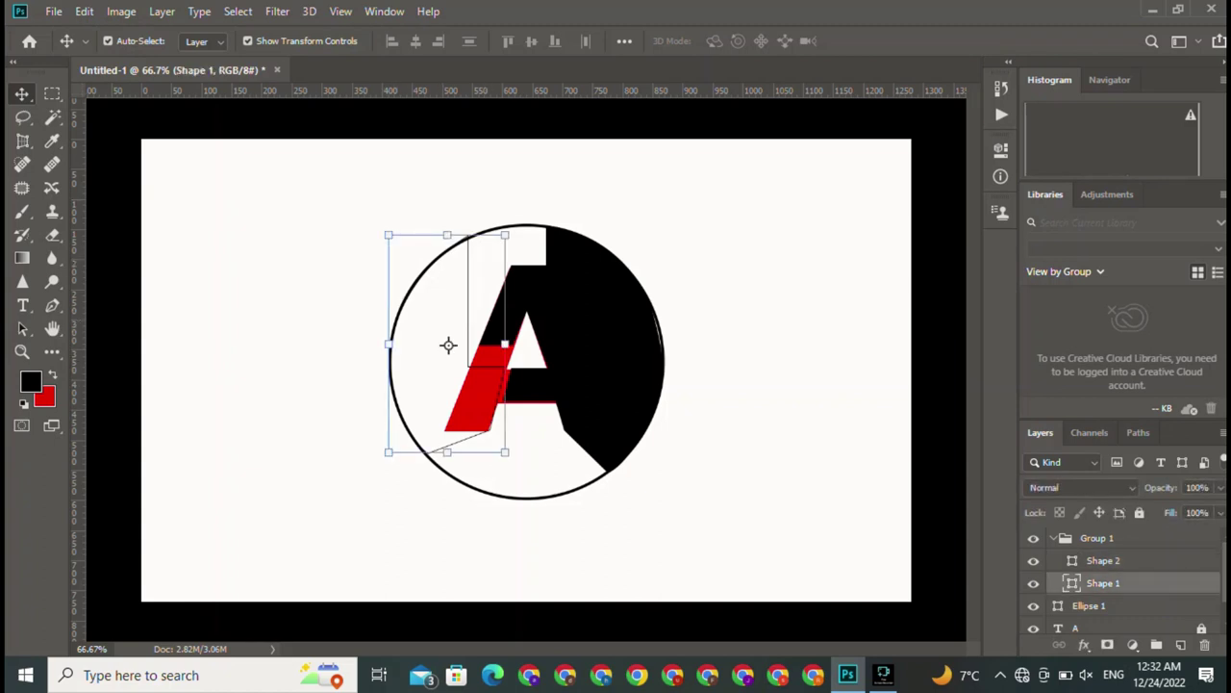
{"action": "left_click", "coordinate": [52, 304]}
{"action": "left_click", "coordinate": [205, 40]}
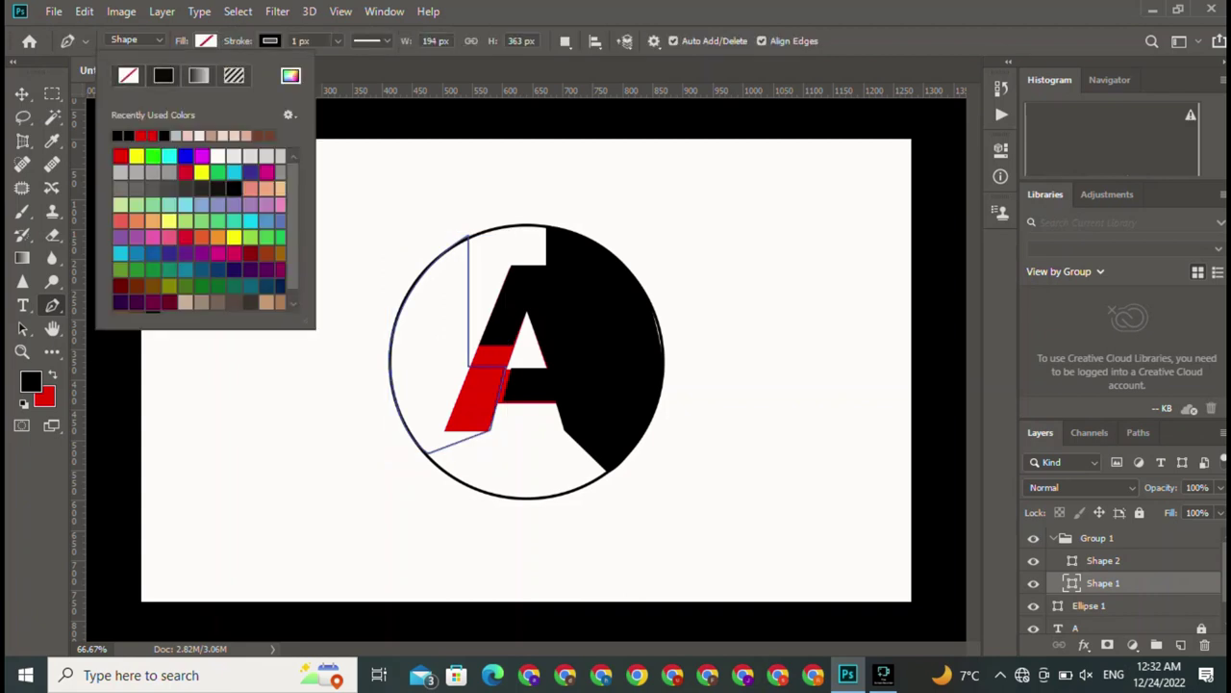
{"action": "left_click", "coordinate": [141, 135]}
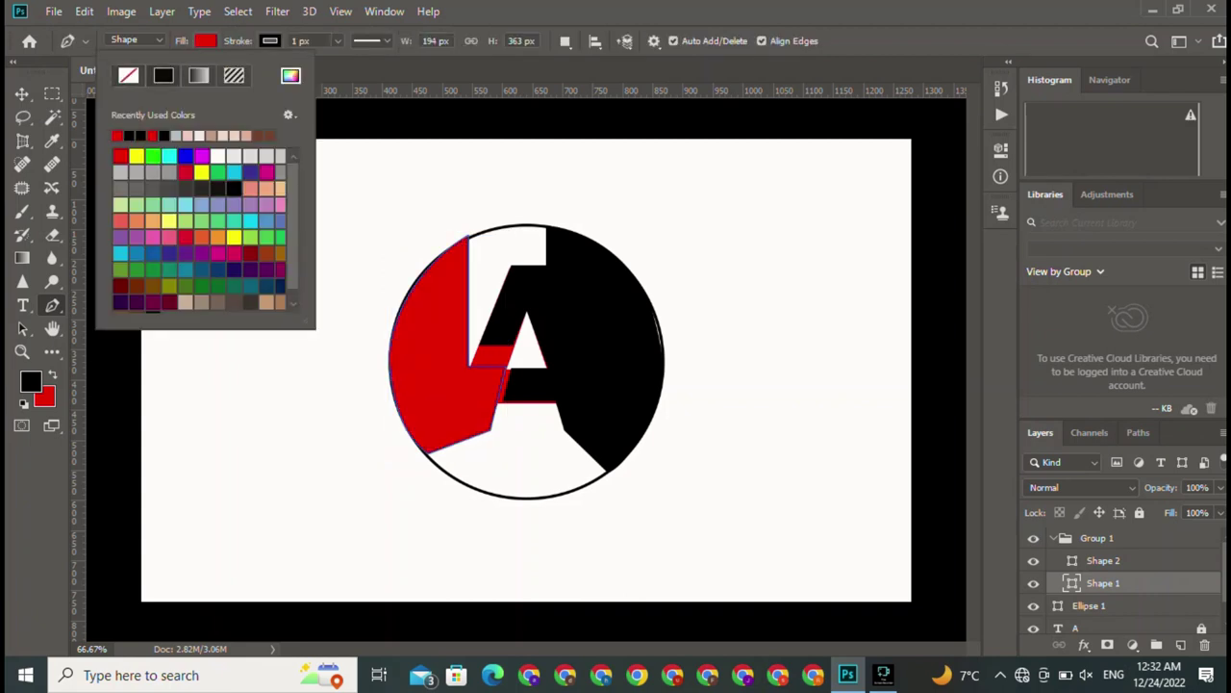
{"action": "left_click", "coordinate": [119, 172]}
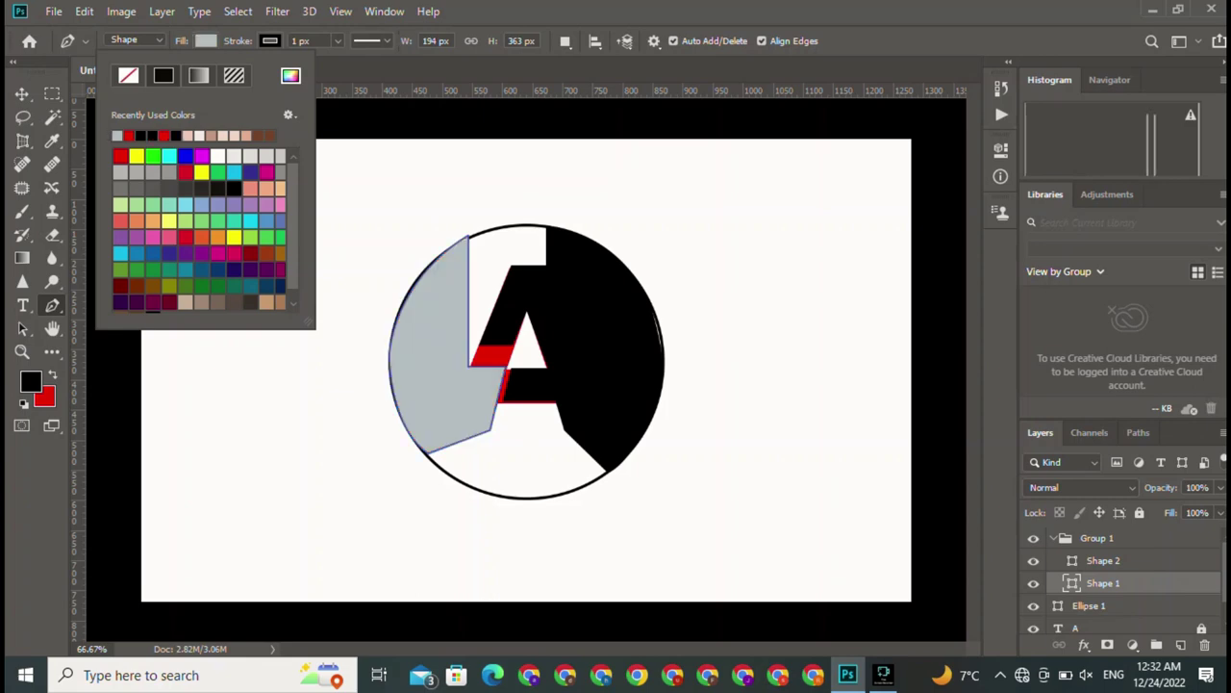
{"action": "left_click", "coordinate": [140, 134]}
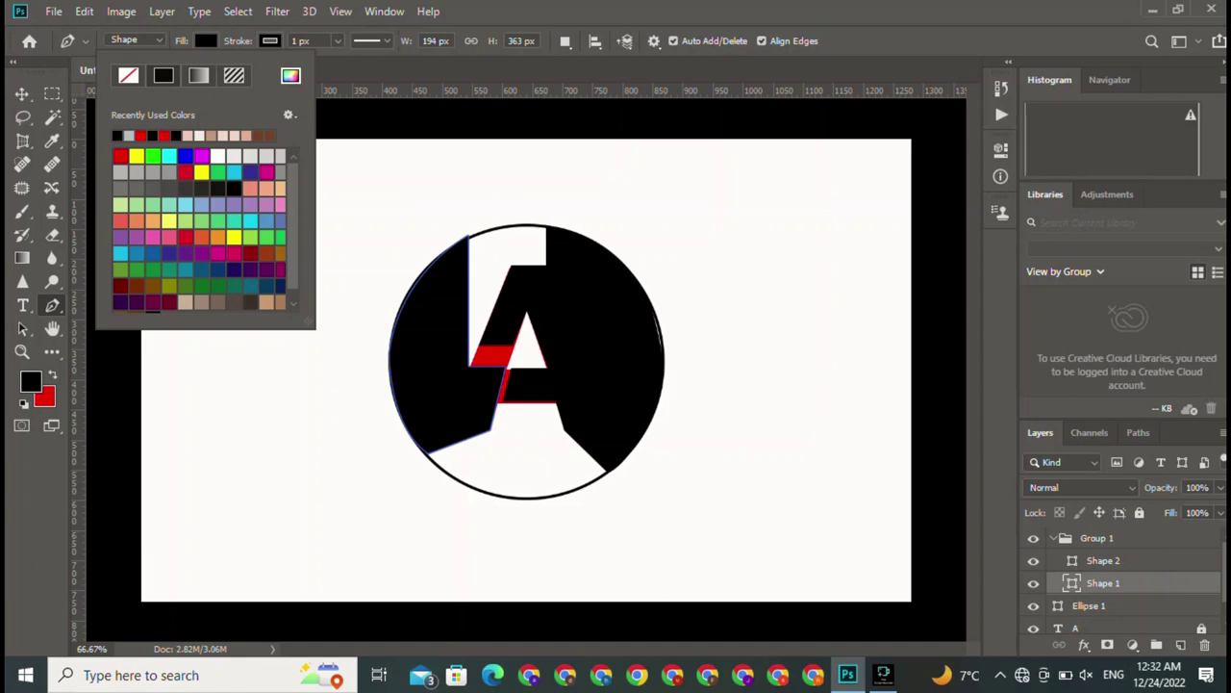
{"action": "key", "text": "Escape"}
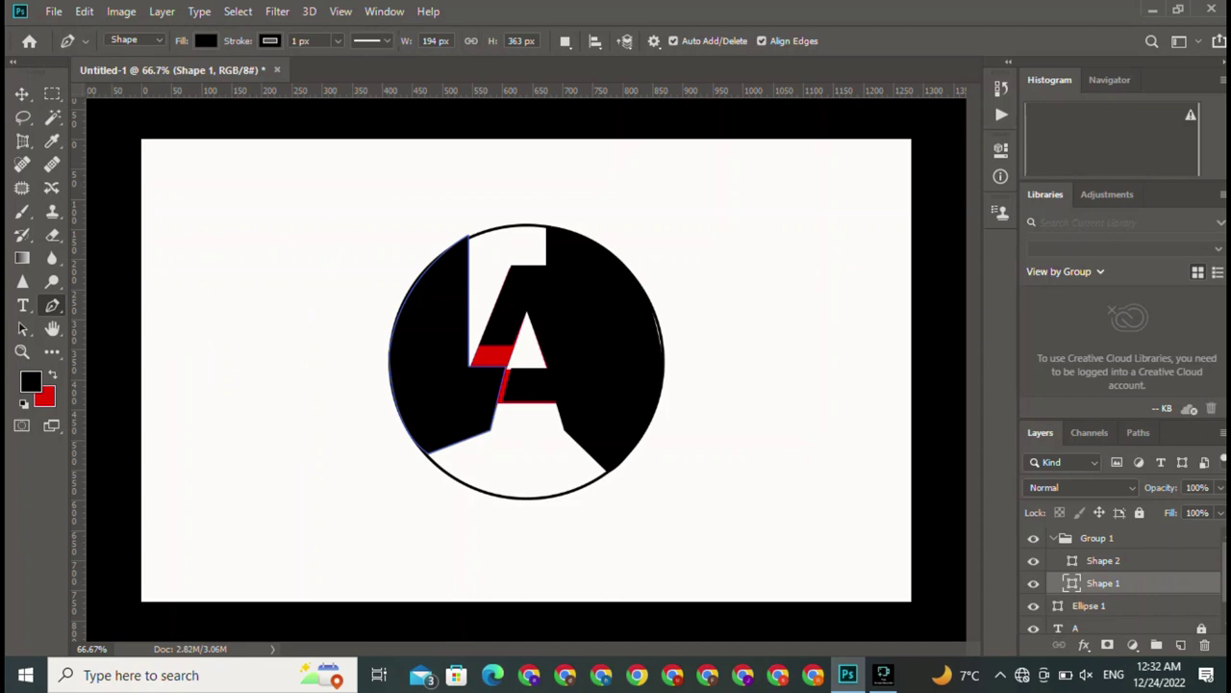
- Set Shape 1 to Exclude Overlapping Shapes and remove its fill
{"action": "left_click", "coordinate": [564, 40]}
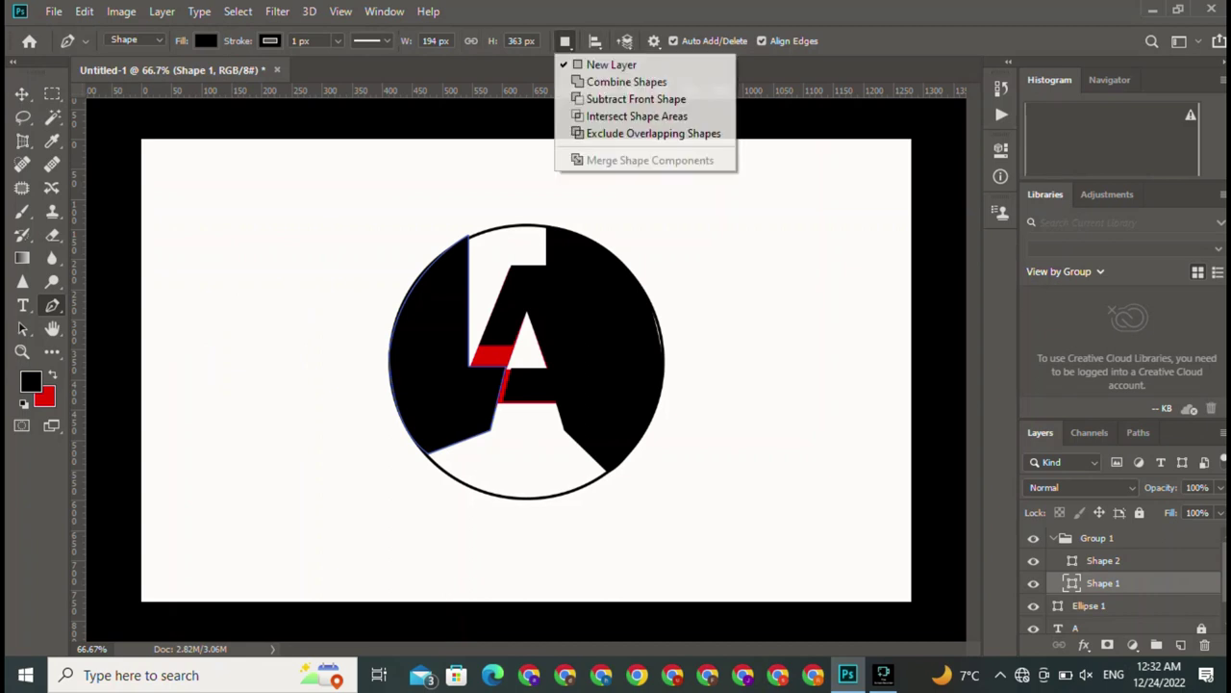
{"action": "left_click", "coordinate": [653, 133]}
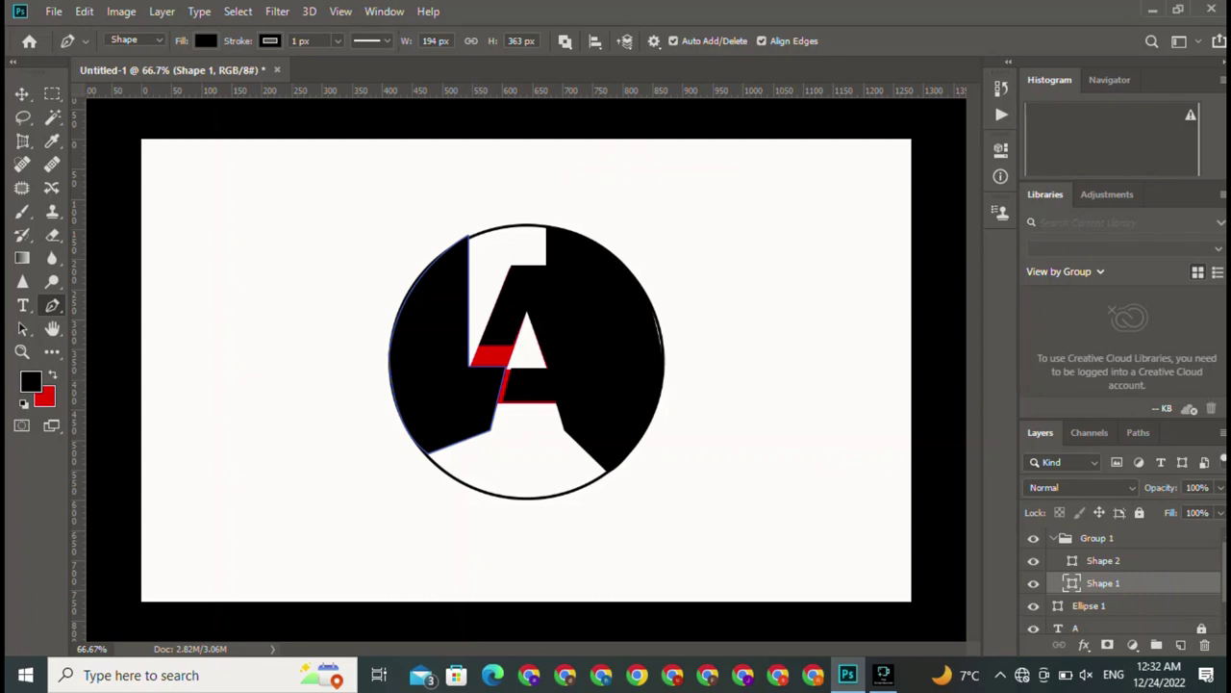
{"action": "left_click", "coordinate": [205, 40]}
{"action": "left_click", "coordinate": [127, 75]}
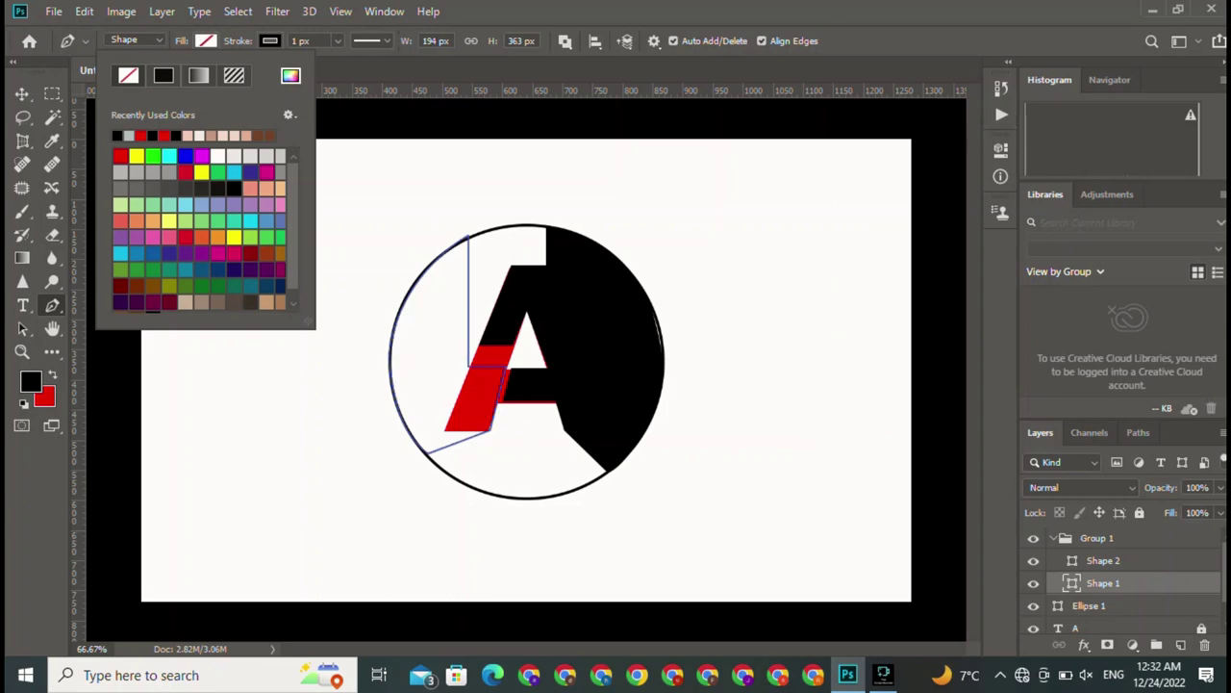
{"action": "key", "text": "Return"}
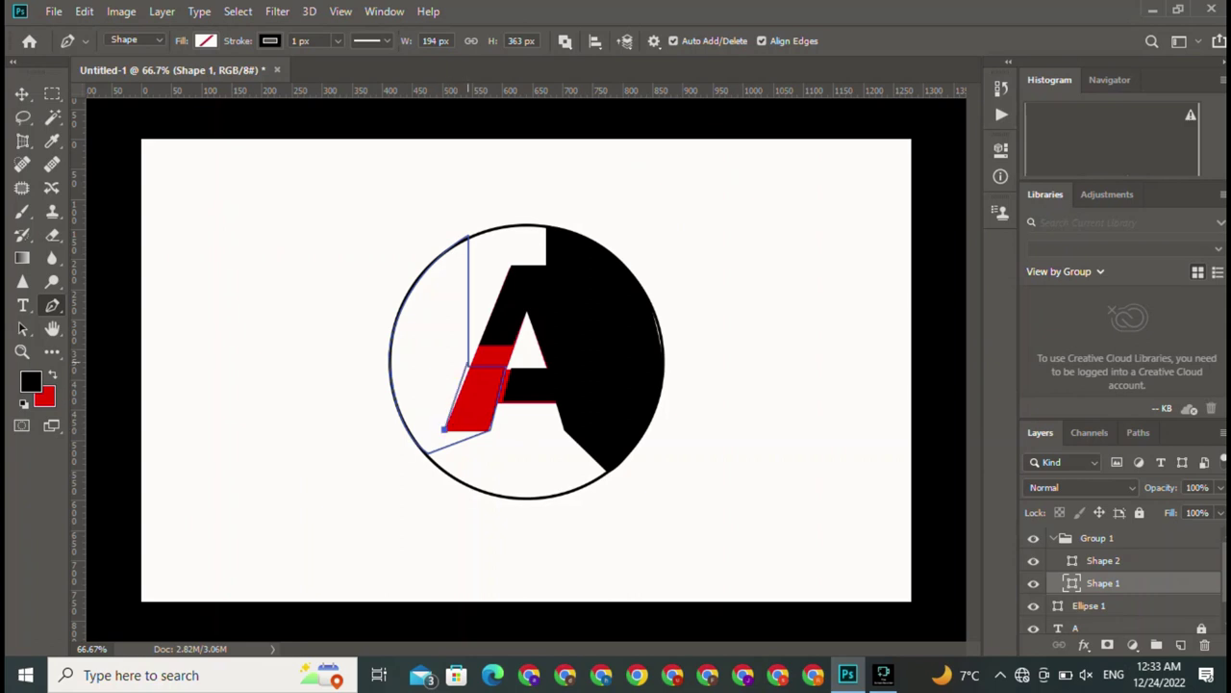
{"action": "left_click", "coordinate": [469, 366]}
{"action": "key", "text": "Return"}
- Draw a straight line up from the red leg's lower-left corner toward the circle's top
{"action": "left_click", "coordinate": [444, 429]}
{"action": "left_click_drag", "start_coordinate": [444, 364], "coordinate": [438, 260]}
{"action": "left_click", "coordinate": [443, 365], "text": "alt"}
{"action": "left_click", "coordinate": [444, 253]}
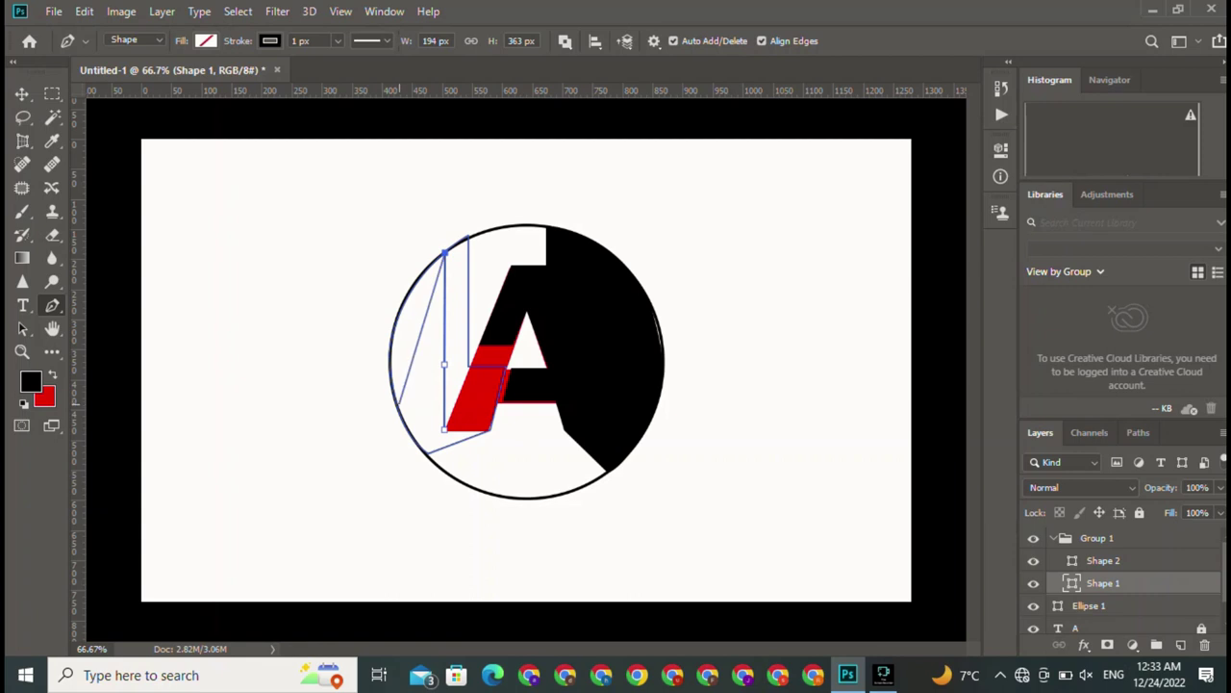
- Curve the outline down the circle's left arc, close it, and deselect
{"action": "mouse_move", "coordinate": [395, 408]}
{"action": "left_mouse_down"}
{"action": "mouse_move", "coordinate": [431, 490]}
{"action": "mouse_move", "coordinate": [424, 532]}
{"action": "left_mouse_up"}
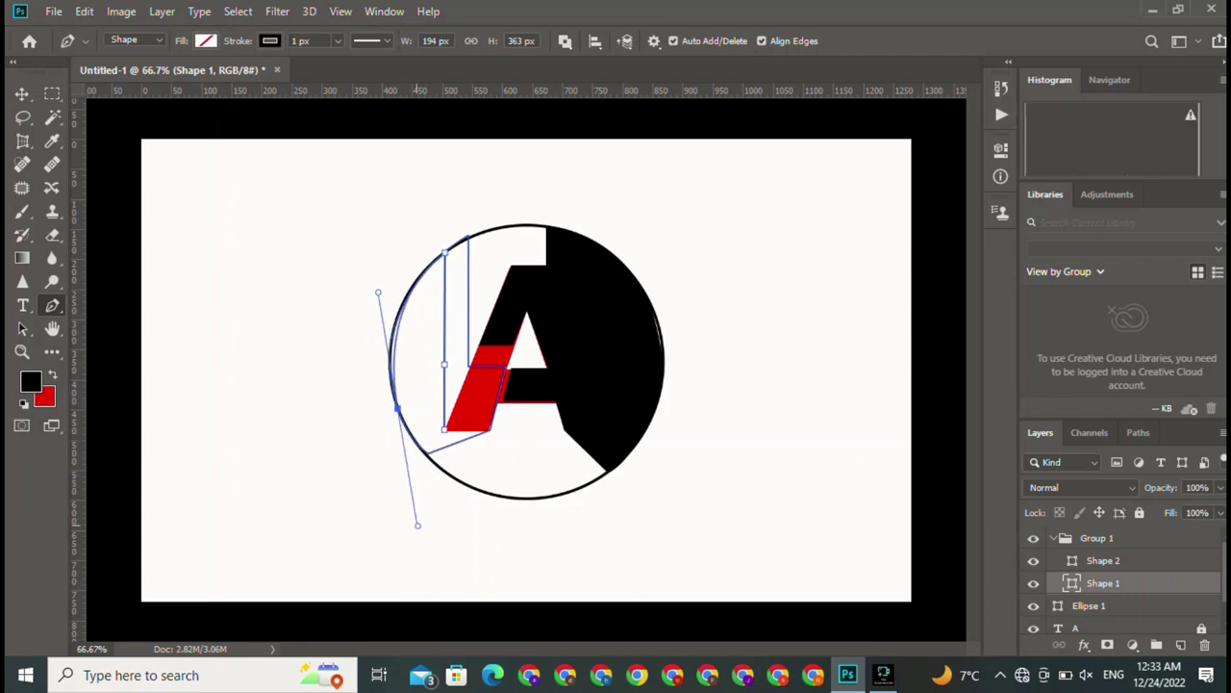
{"action": "left_click_drag", "start_coordinate": [423, 532], "coordinate": [422, 527]}
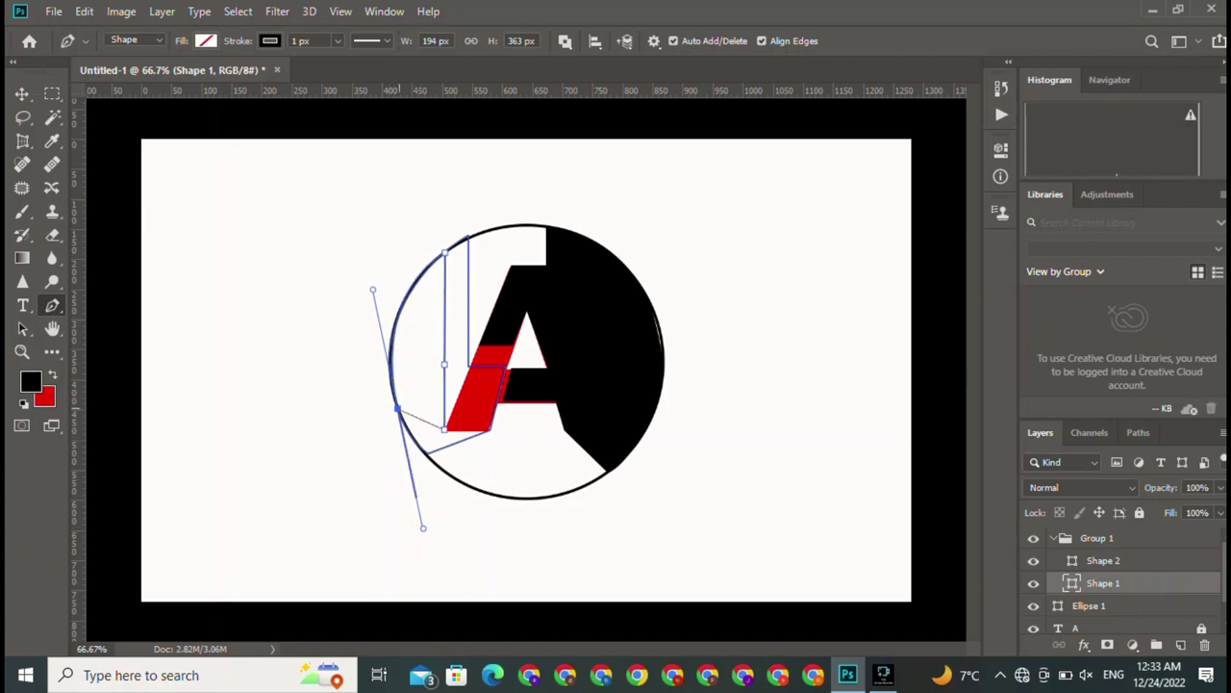
{"action": "key", "text": "super"}
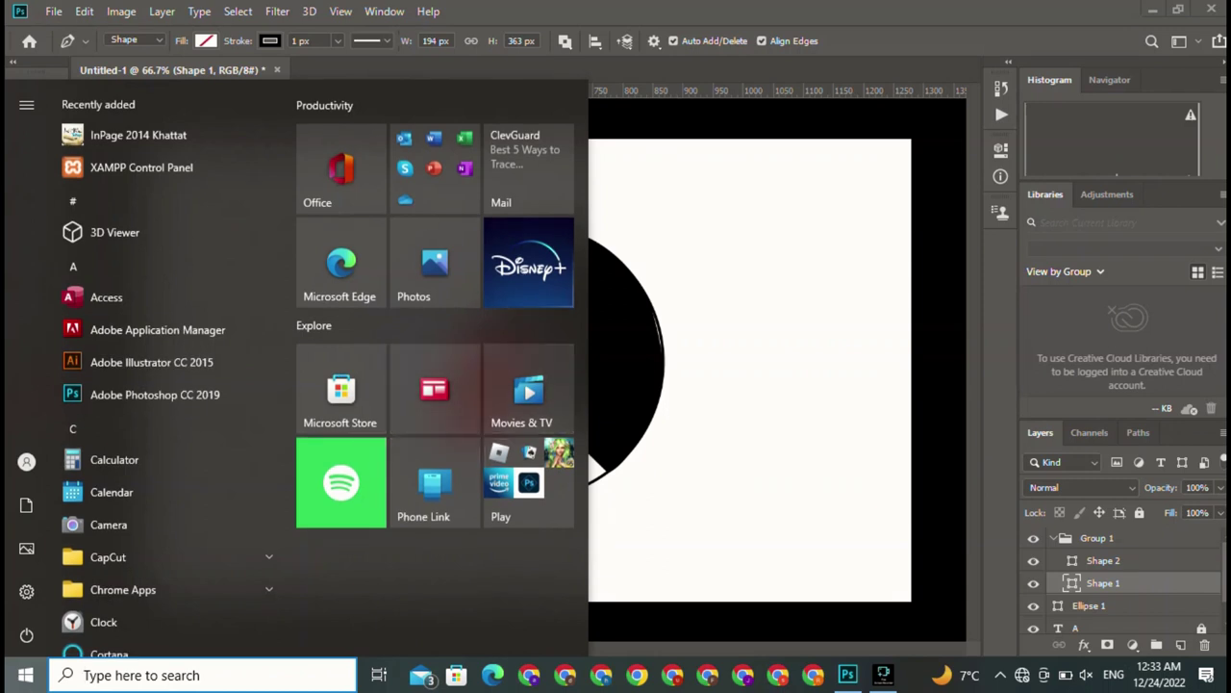
{"action": "key", "text": "super"}
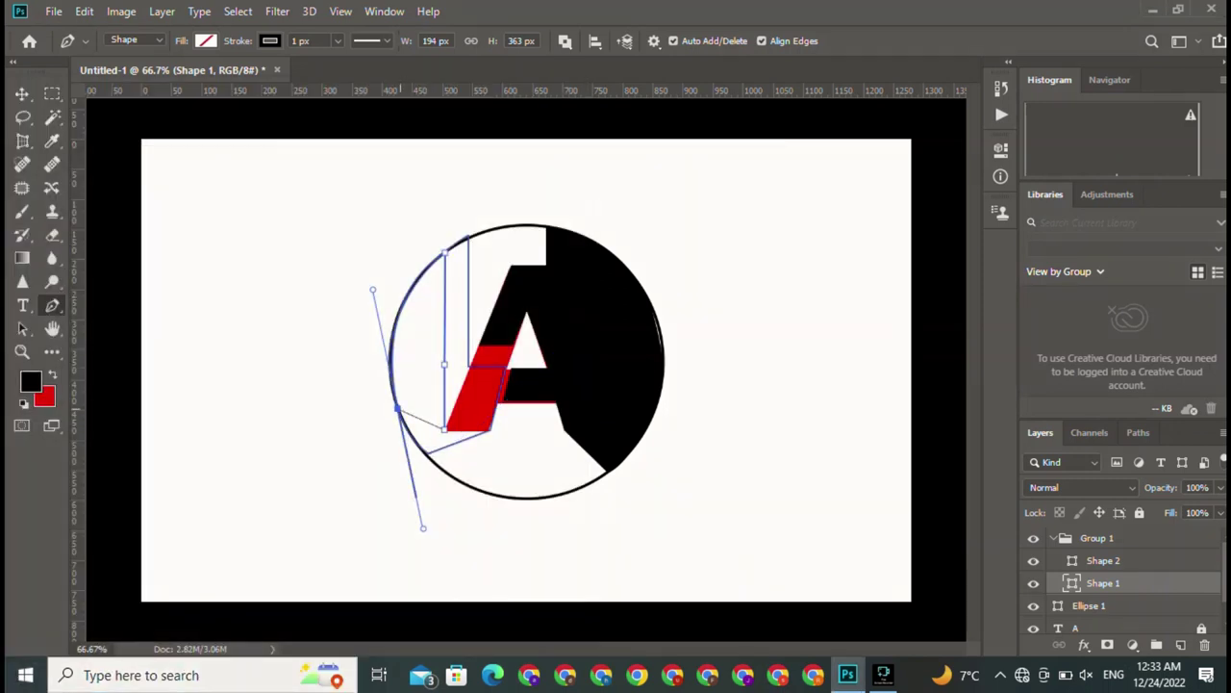
{"action": "left_click", "coordinate": [396, 409], "text": "alt"}
{"action": "mouse_move", "coordinate": [425, 452]}
{"action": "left_mouse_down"}
{"action": "mouse_move", "coordinate": [443, 458]}
{"action": "mouse_move", "coordinate": [433, 452]}
{"action": "left_mouse_up"}
{"action": "left_click", "coordinate": [426, 452], "text": "alt"}
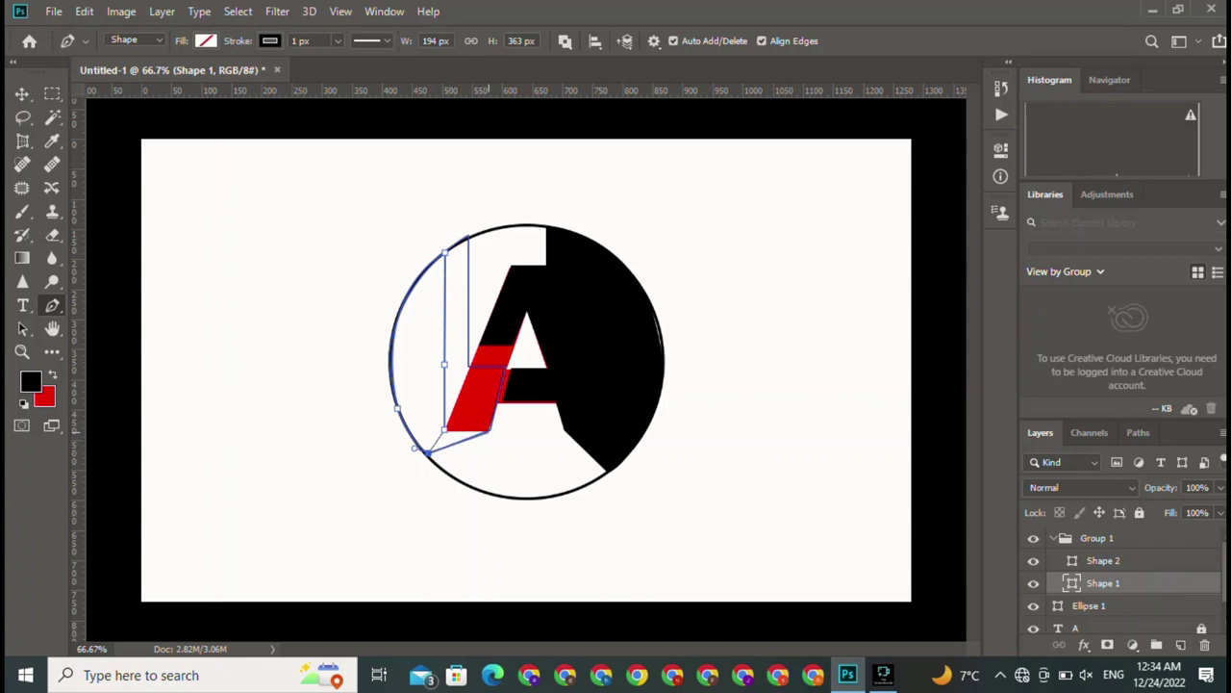
{"action": "left_click", "coordinate": [415, 446]}
{"action": "key", "text": "v"}
{"action": "left_click", "coordinate": [421, 115]}
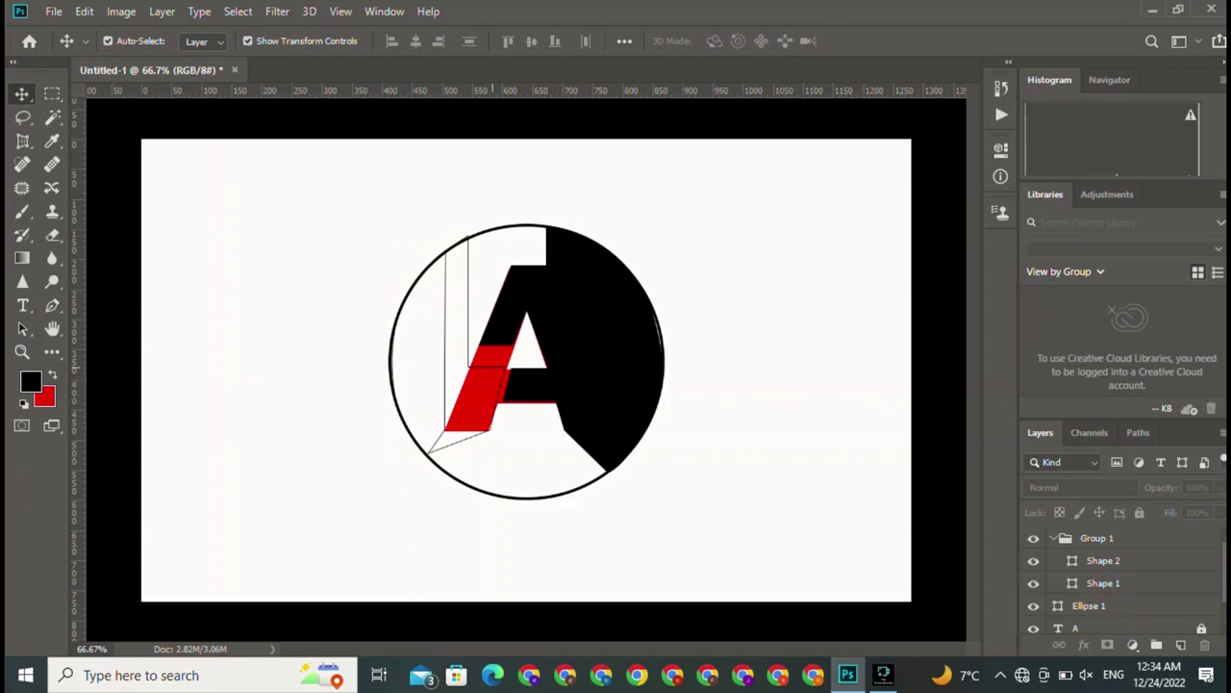
- Set Shape 1's fill to none after briefly trying black
{"action": "left_click", "coordinate": [1103, 583]}
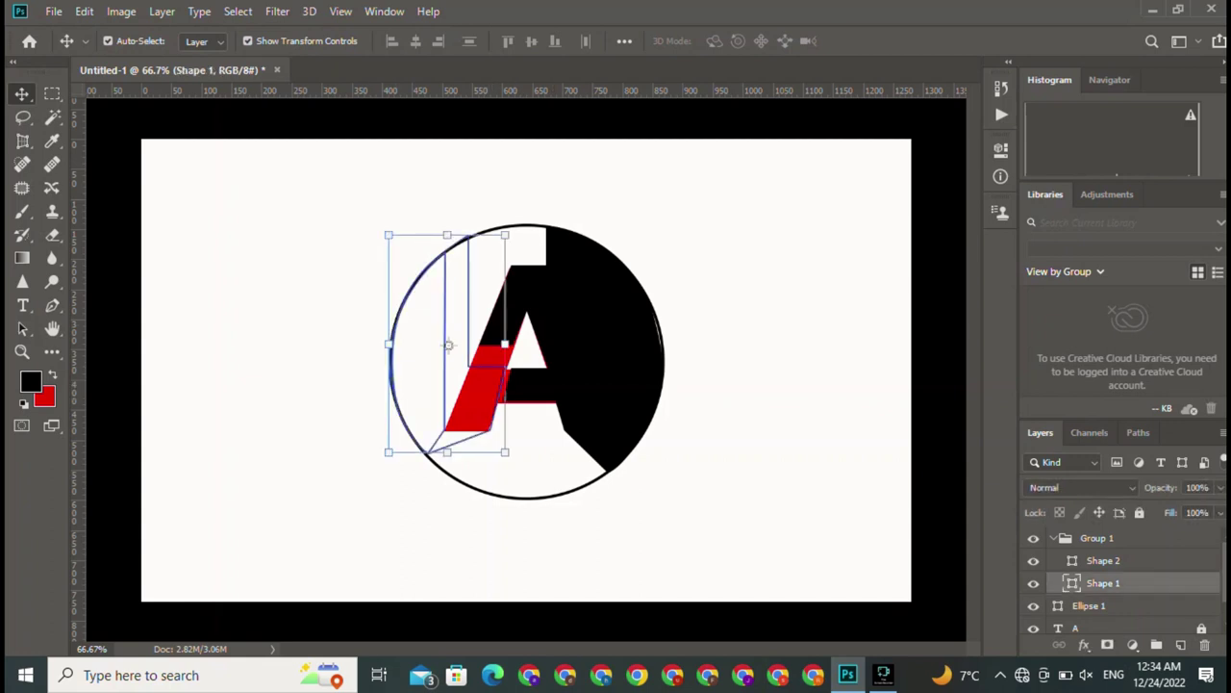
{"action": "left_click", "coordinate": [52, 305]}
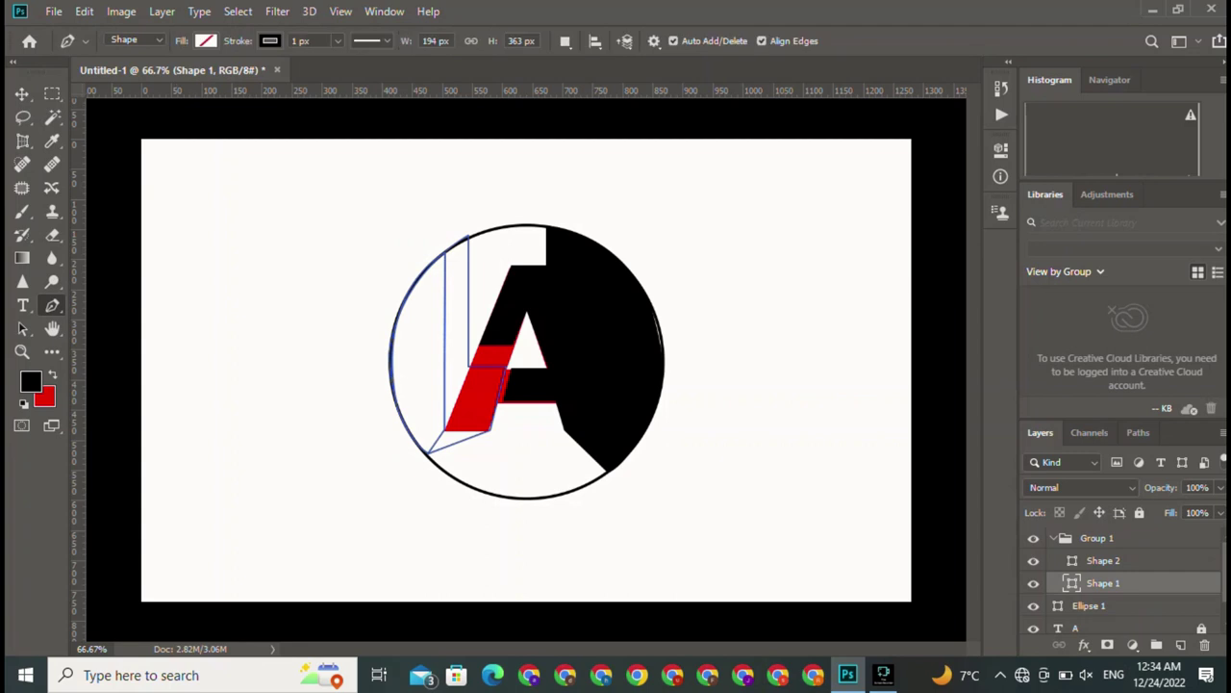
{"action": "left_click", "coordinate": [205, 40]}
{"action": "left_click", "coordinate": [164, 75]}
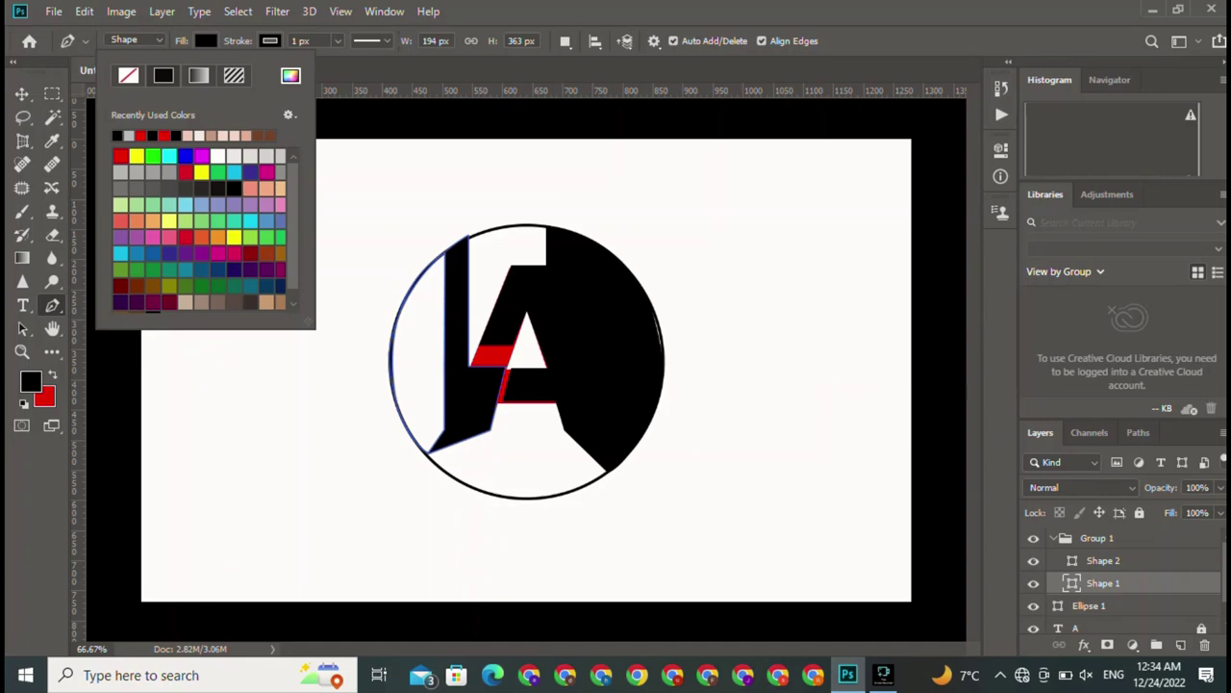
{"action": "left_click", "coordinate": [128, 75]}
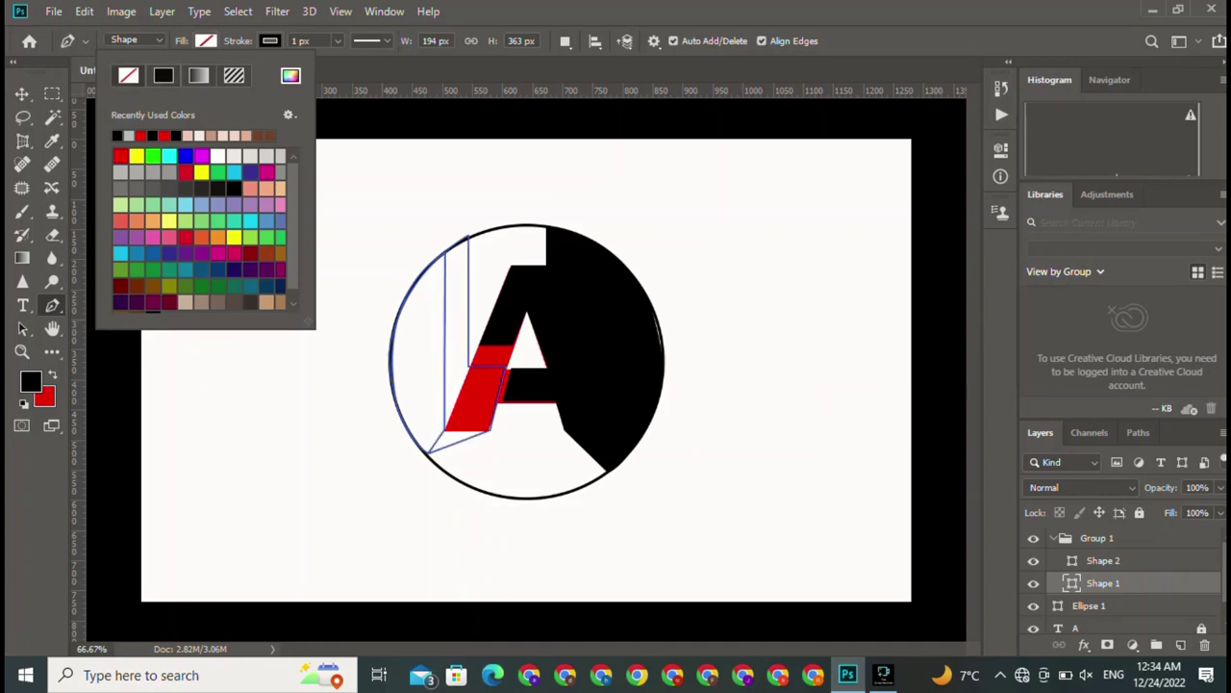
{"action": "key", "text": "Escape"}
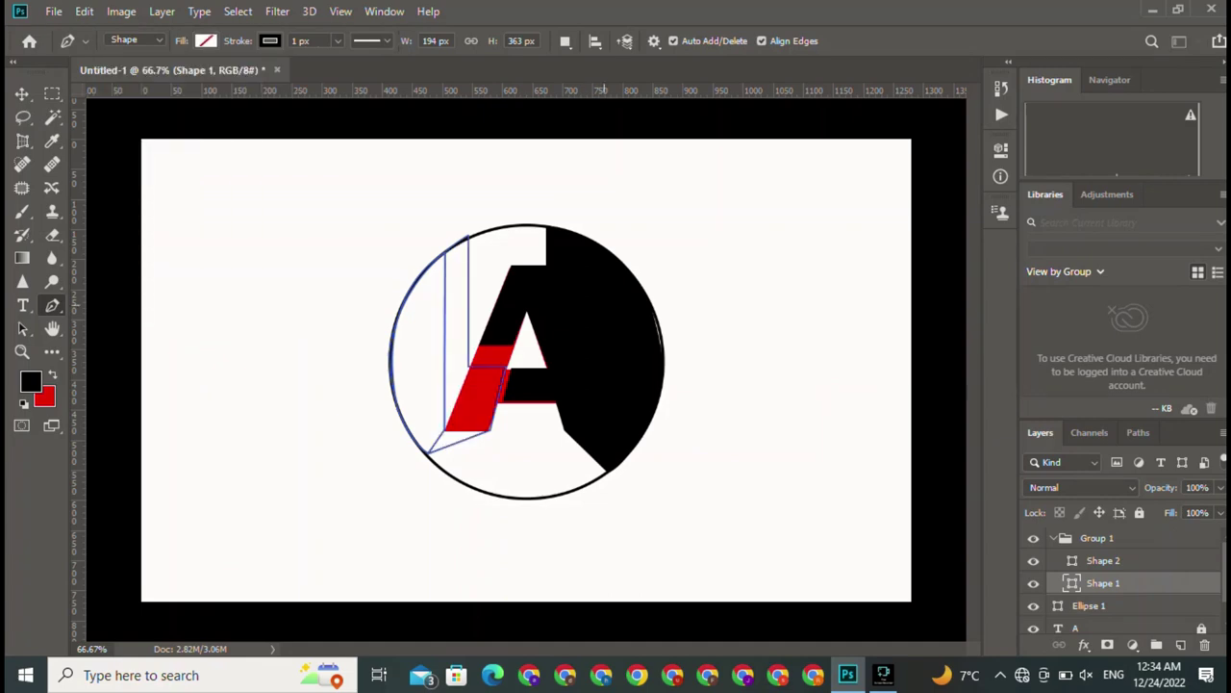
- Remove Shape 2's black fill and set it to Exclude Overlapping Shapes
{"action": "key", "text": "v"}
{"action": "left_click", "coordinate": [1104, 560]}
{"action": "key", "text": "p"}
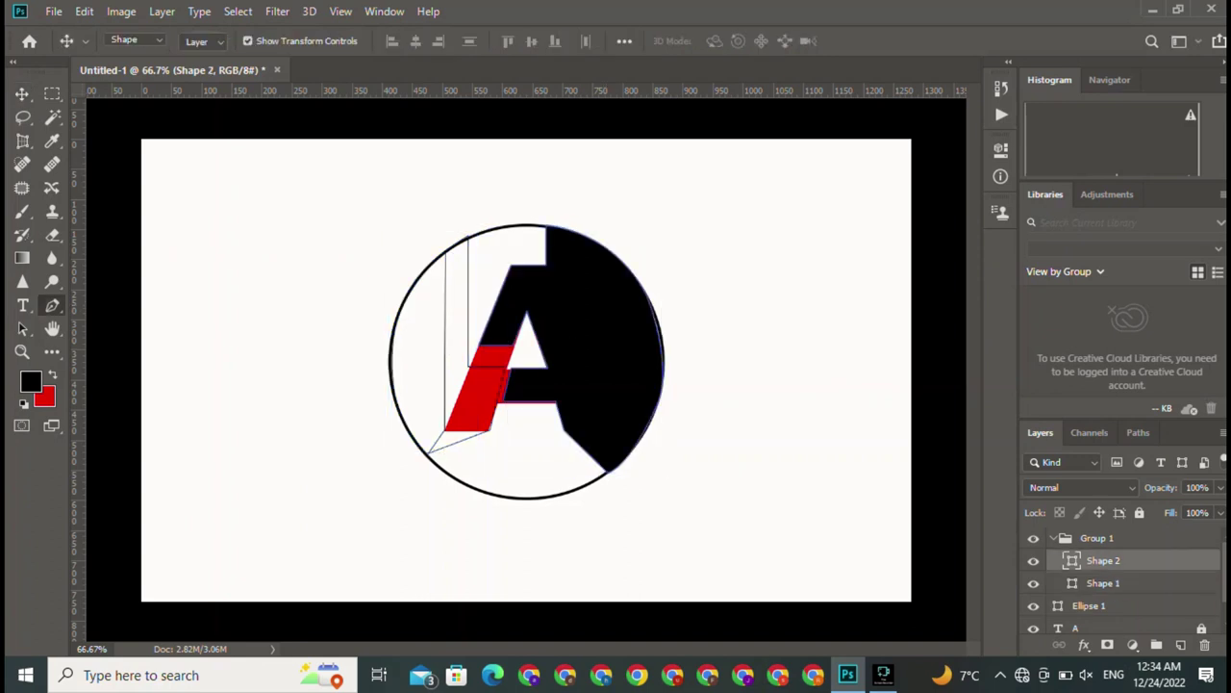
{"action": "left_click", "coordinate": [205, 40]}
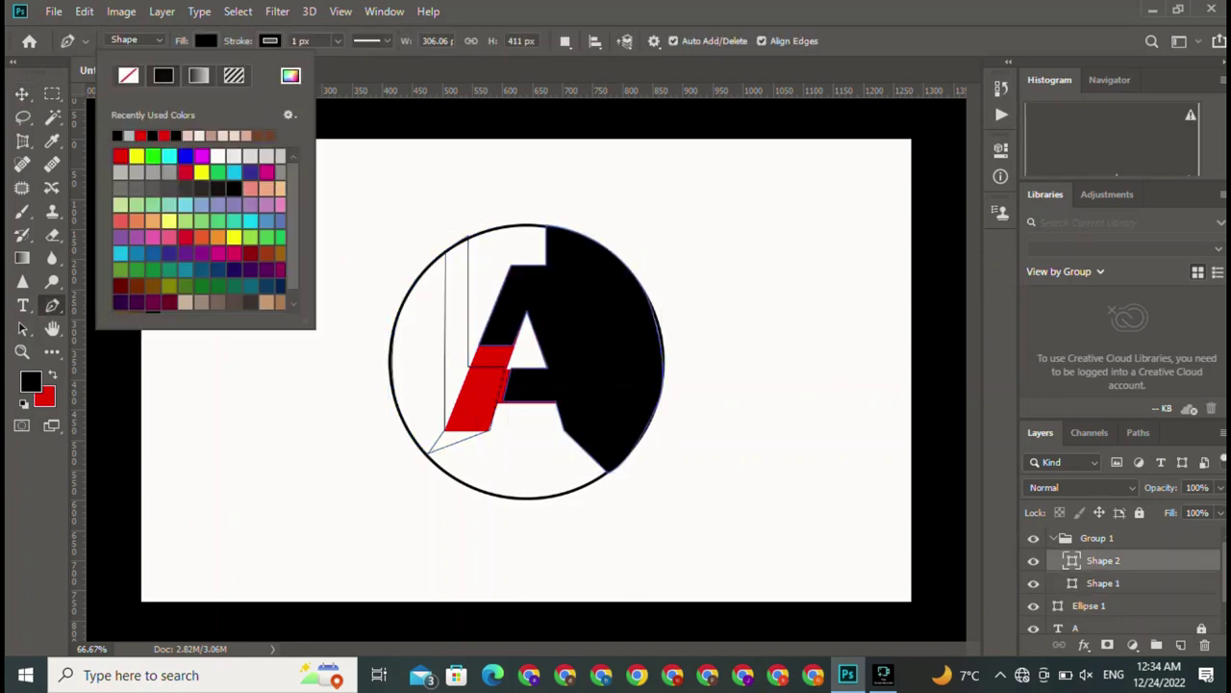
{"action": "left_click", "coordinate": [129, 75]}
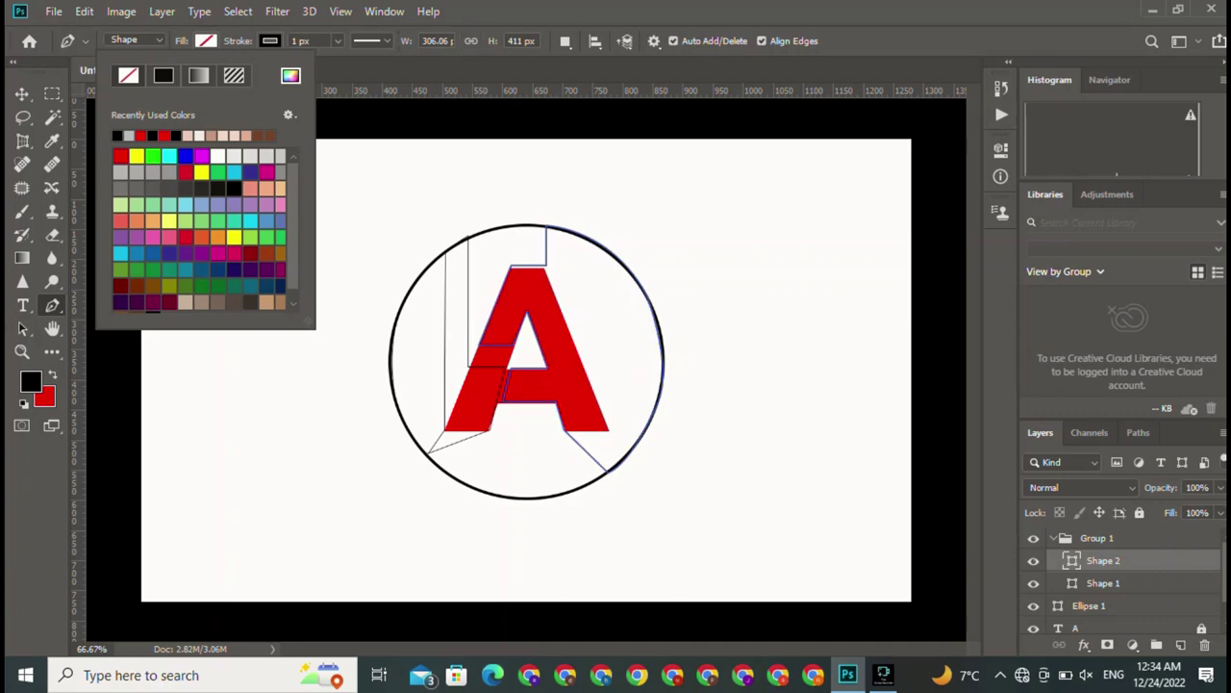
{"action": "left_click", "coordinate": [565, 40]}
{"action": "left_click", "coordinate": [635, 131]}
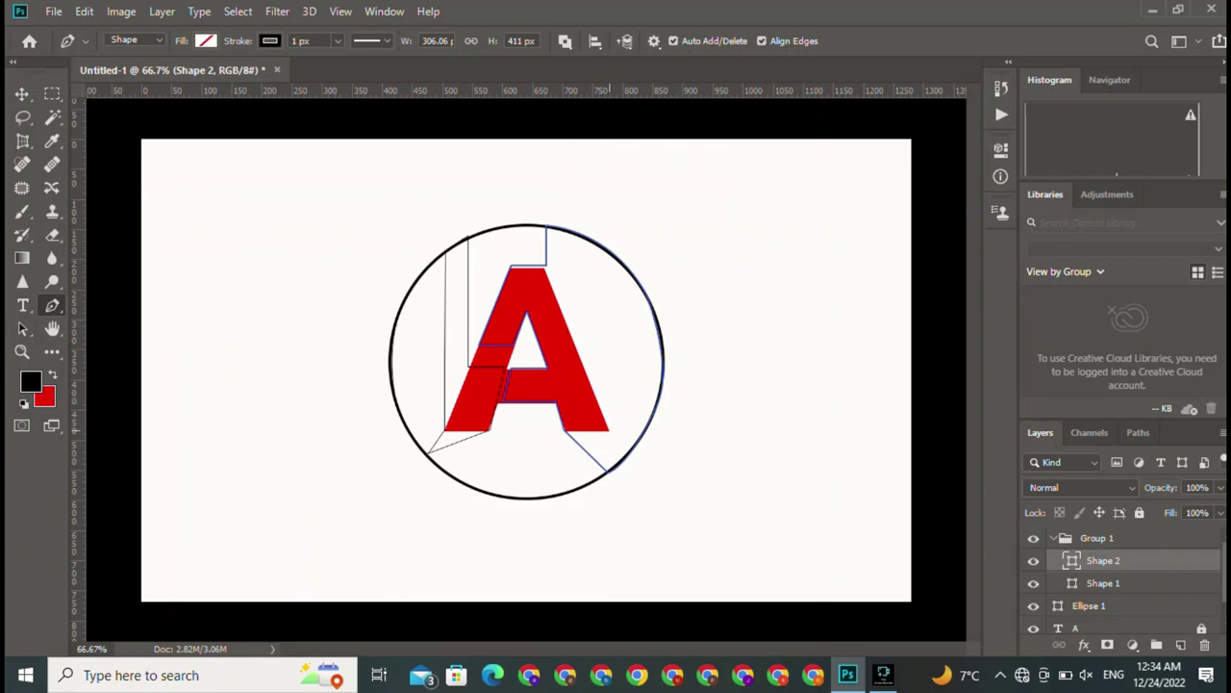
- Add a closed sub-path around the A's right leg to Shape 2, then deselect
{"action": "left_click", "coordinate": [609, 430]}
{"action": "left_click", "coordinate": [545, 263]}
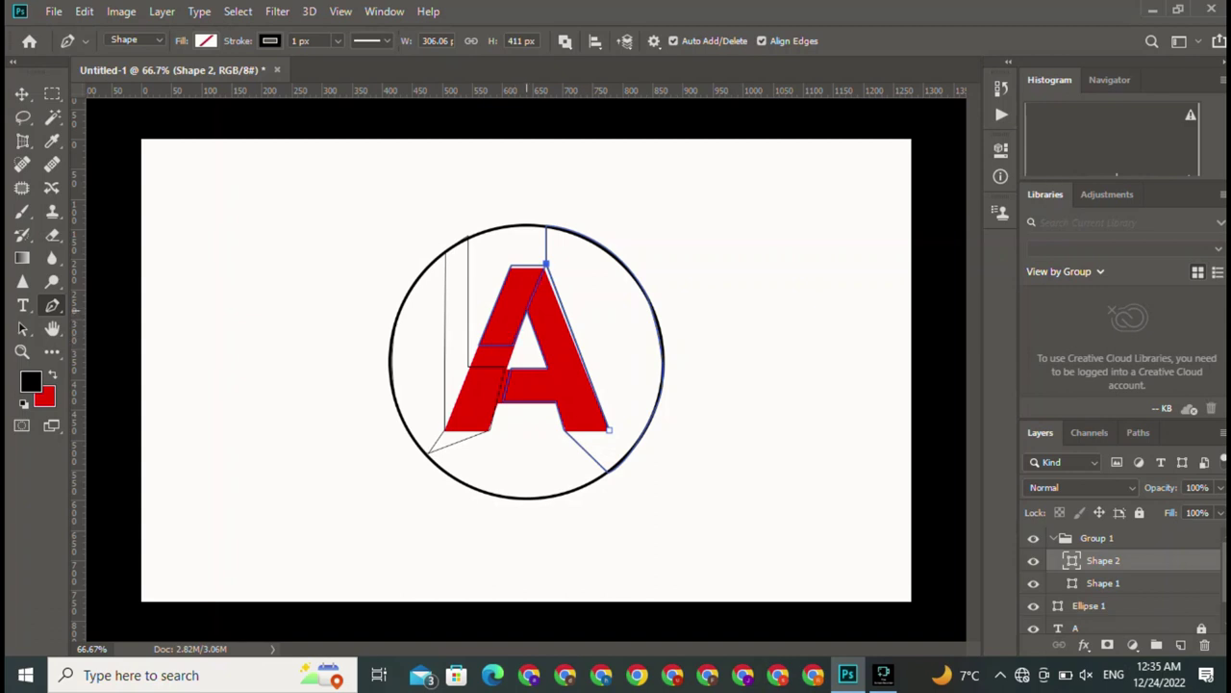
{"action": "left_click", "coordinate": [528, 309]}
{"action": "left_click", "coordinate": [563, 429]}
{"action": "left_click", "coordinate": [21, 93]}
{"action": "left_click", "coordinate": [204, 289]}
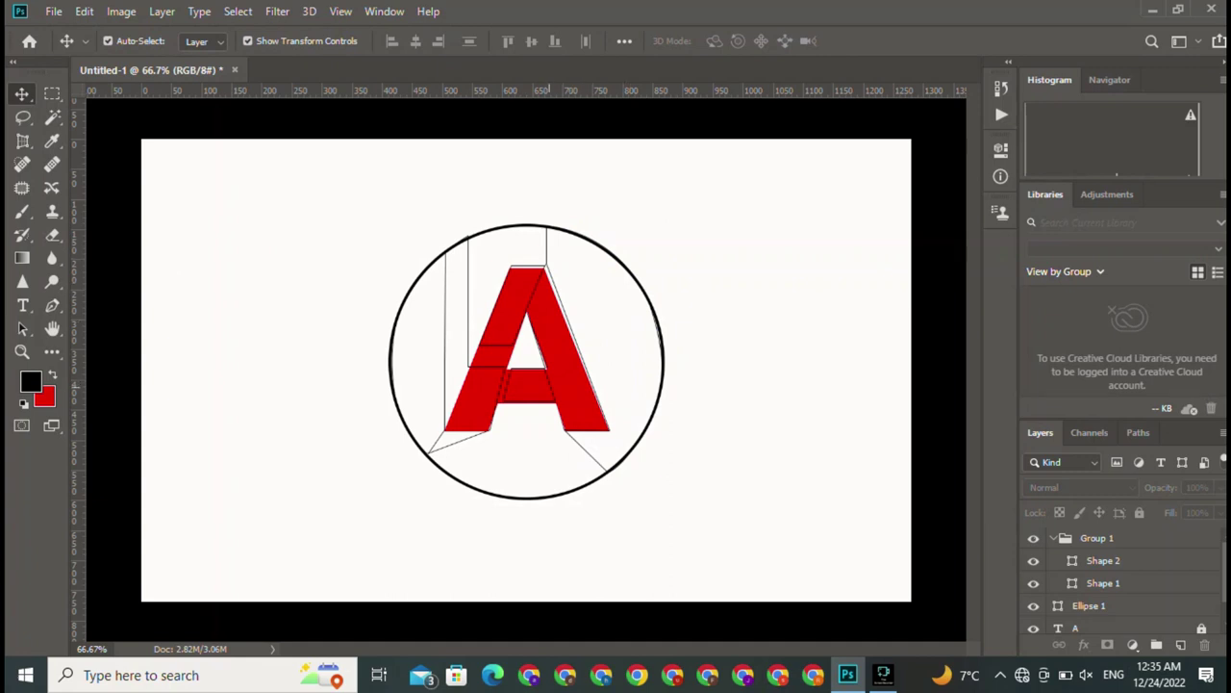
{"action": "left_click_drag", "start_coordinate": [644, 267], "coordinate": [589, 294]}
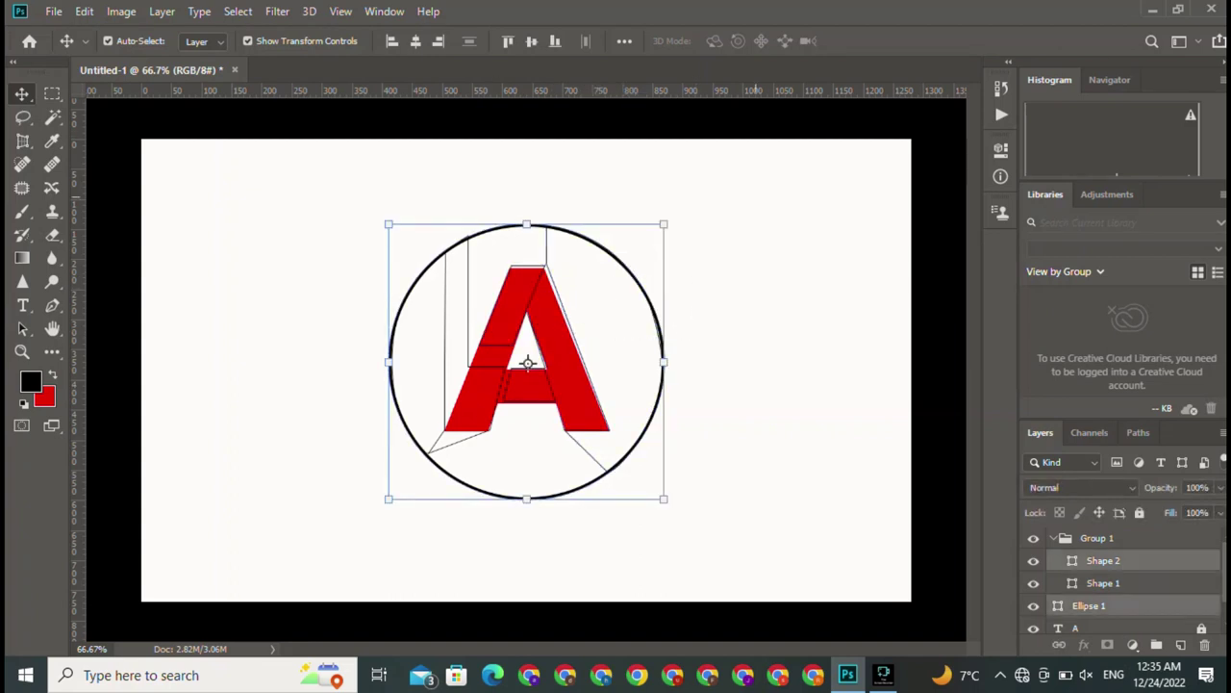
{"action": "left_click", "coordinate": [527, 364]}
{"action": "key", "text": "p"}
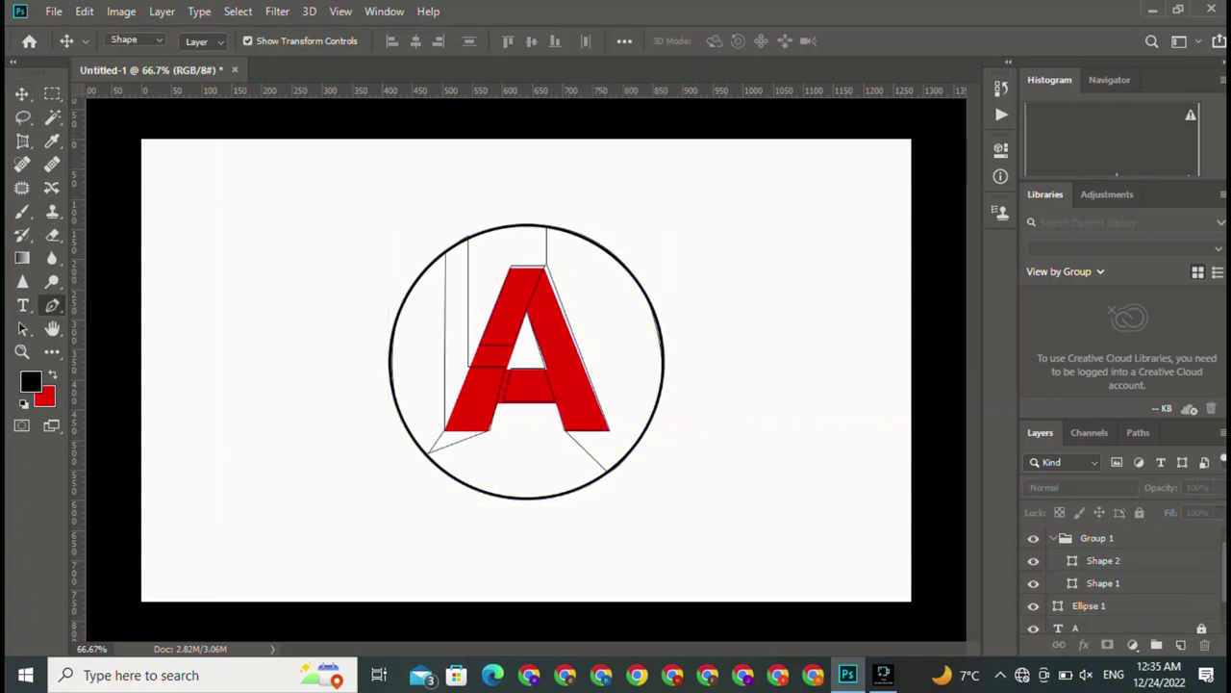
{"action": "key", "text": "v"}
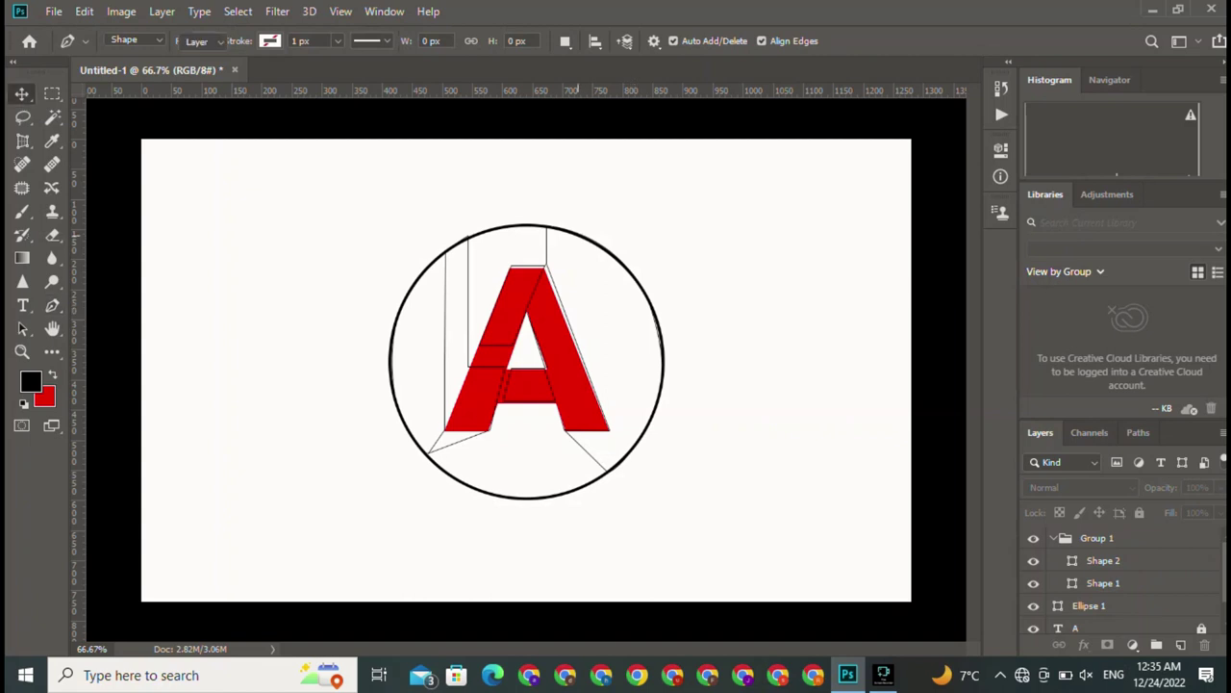
{"action": "left_click", "coordinate": [528, 364]}
{"action": "key", "text": "p"}
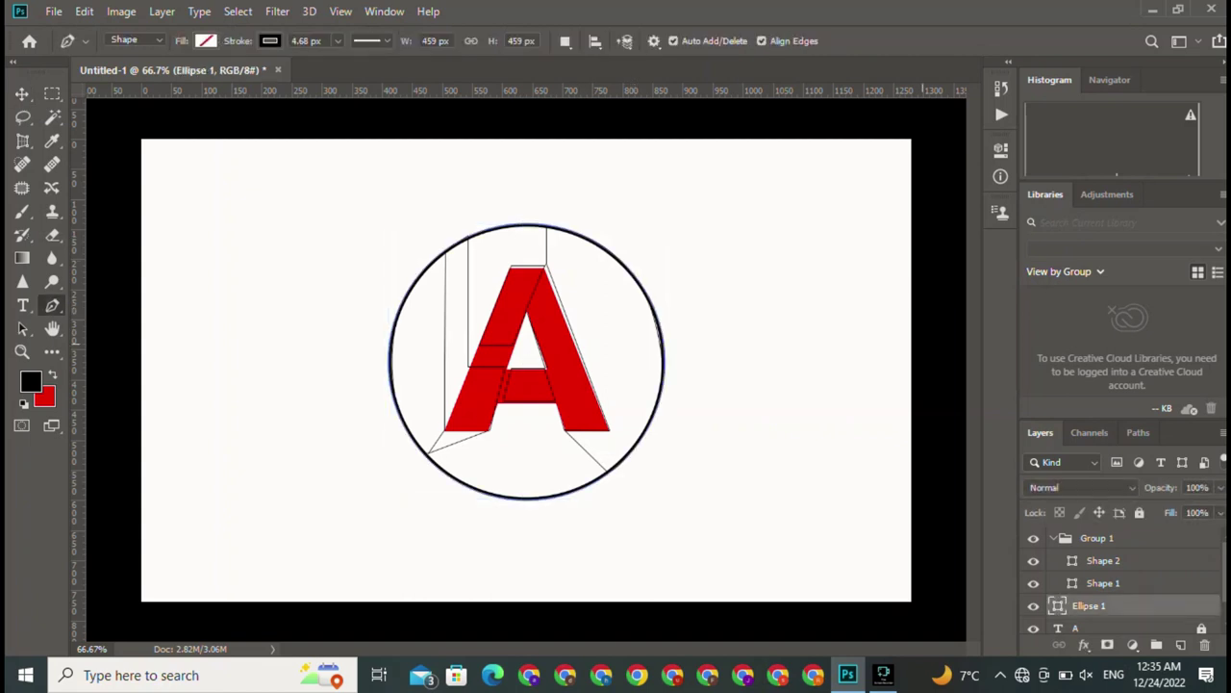
{"action": "left_click", "coordinate": [1104, 583]}
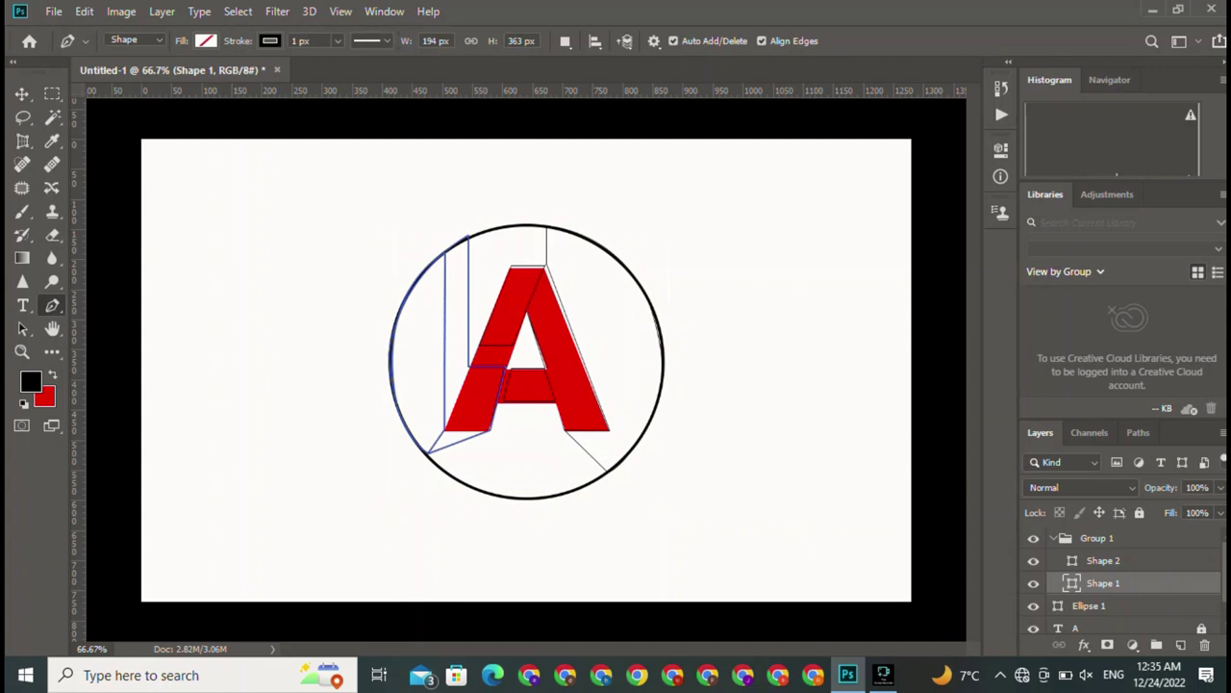
- Fill Shape 2 solid black
{"action": "left_click", "coordinate": [1103, 560]}
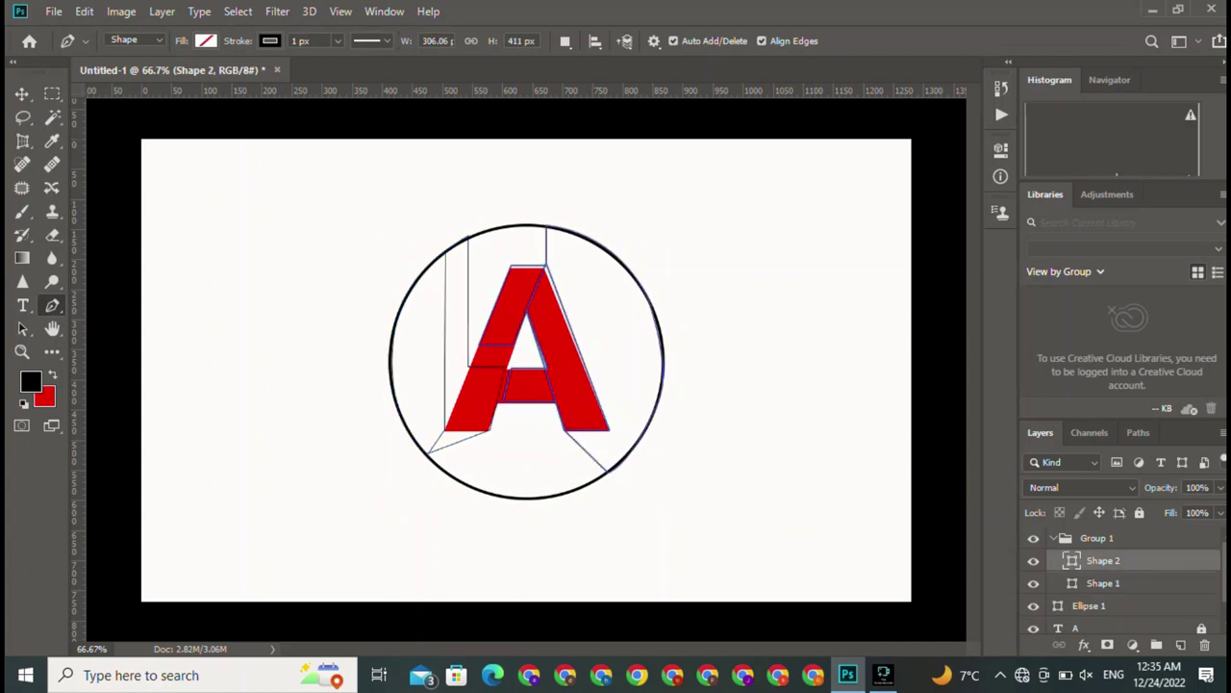
{"action": "left_click", "coordinate": [206, 40]}
{"action": "left_click", "coordinate": [164, 75]}
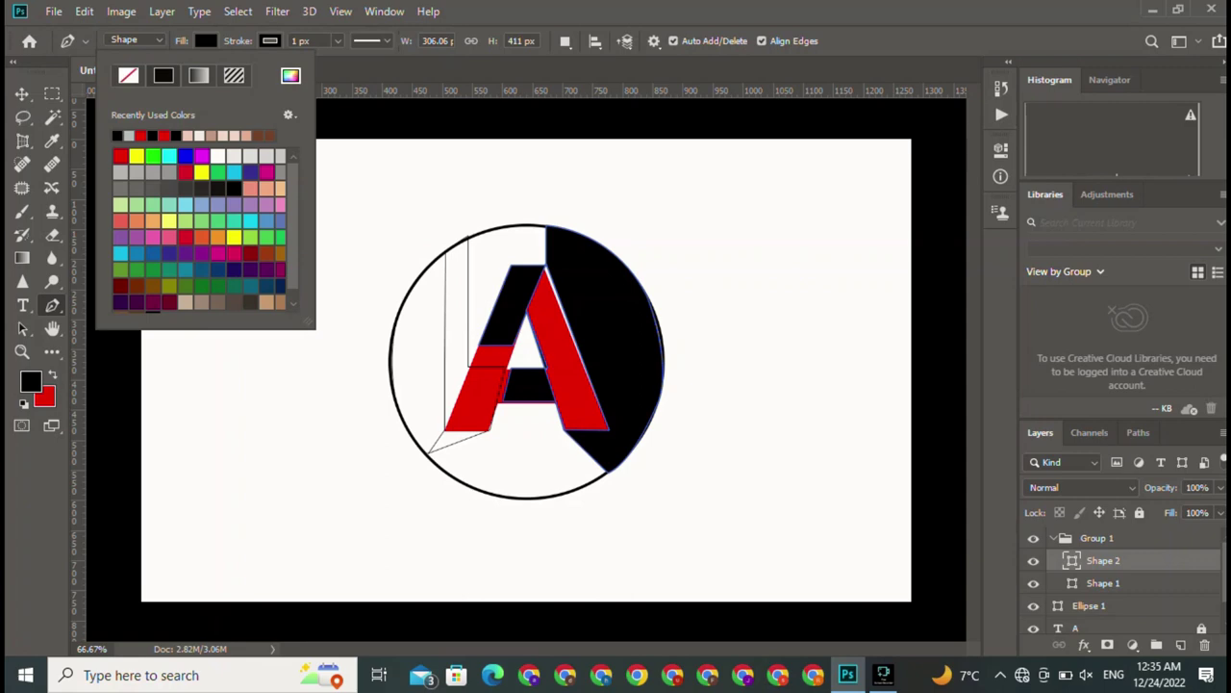
{"action": "key", "text": "Return"}
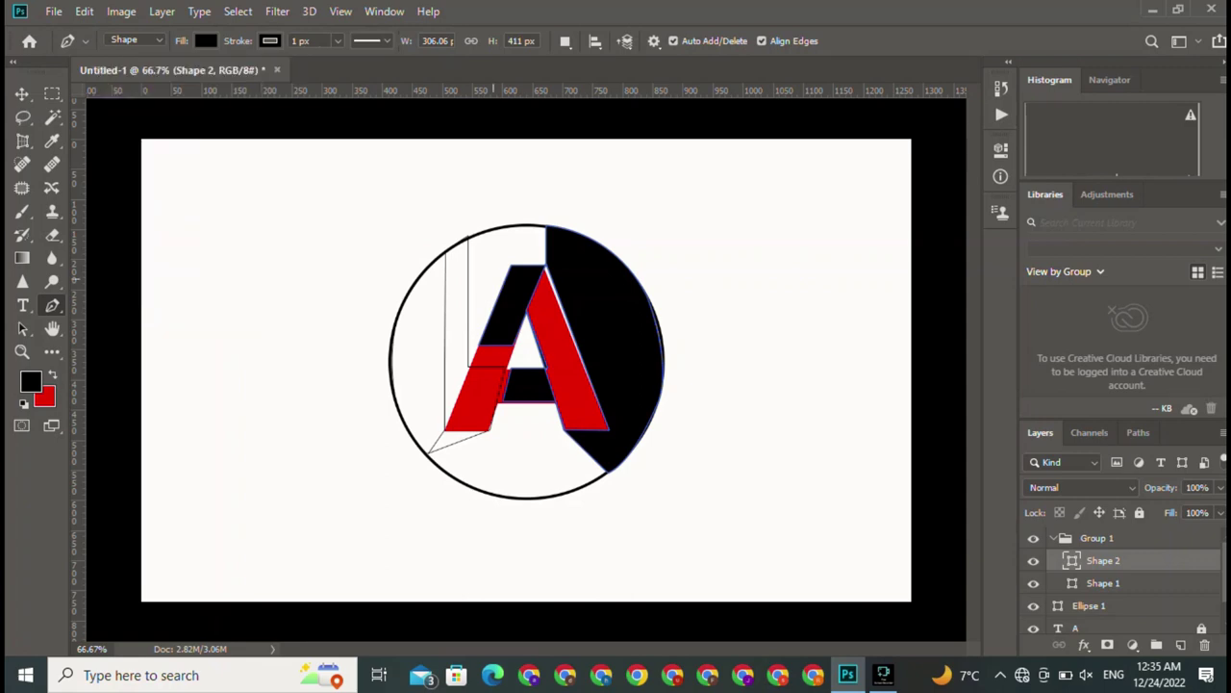
{"action": "key", "text": "v"}
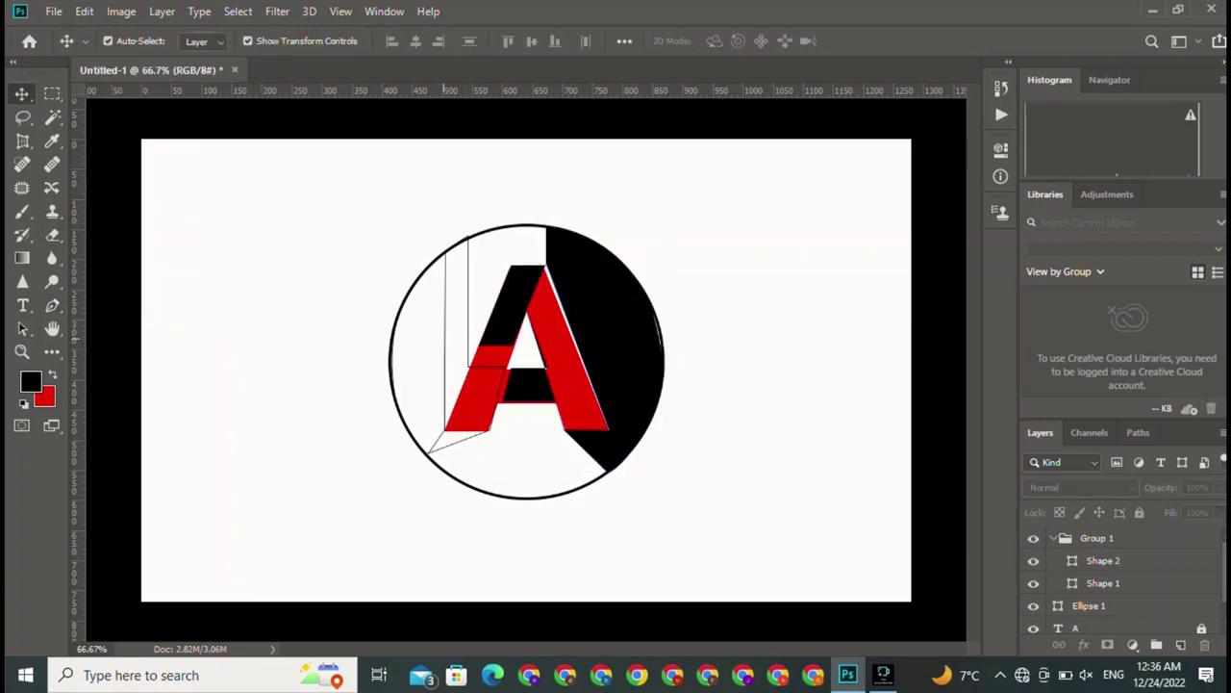
{"action": "key", "text": "v"}
- Select Shape 1 alone and fill it solid black too
{"action": "left_click", "coordinate": [522, 361], "text": "shift"}
{"action": "key", "text": "p"}
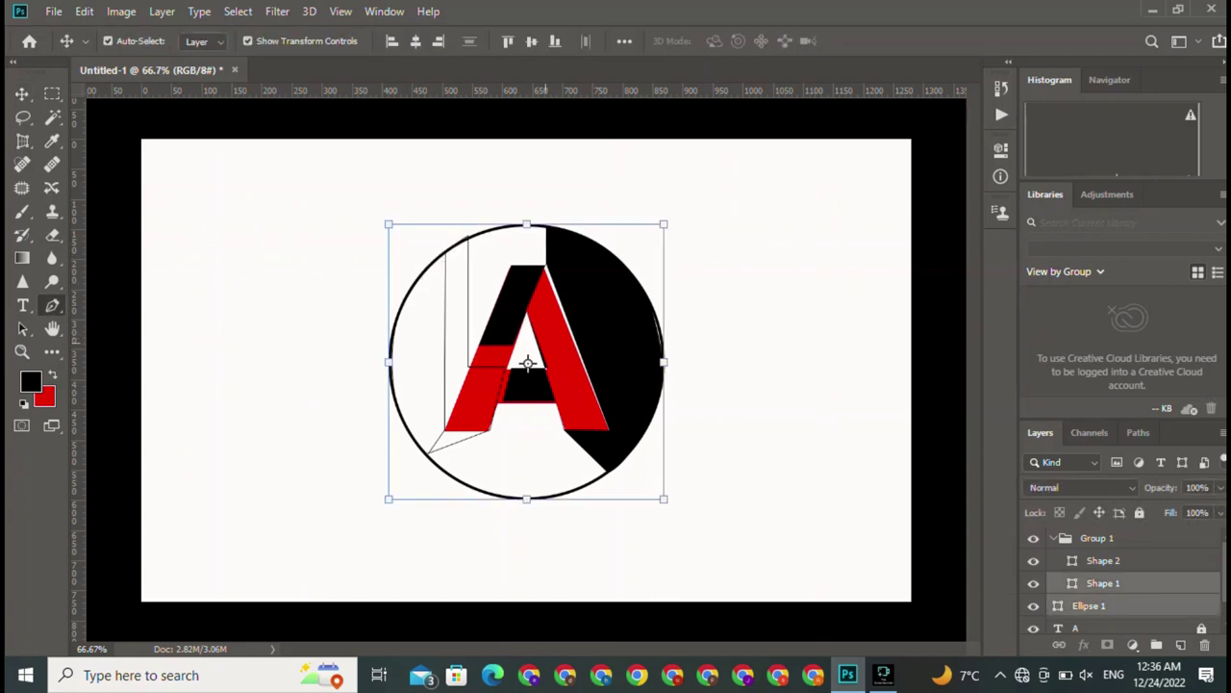
{"action": "left_click", "coordinate": [1104, 583]}
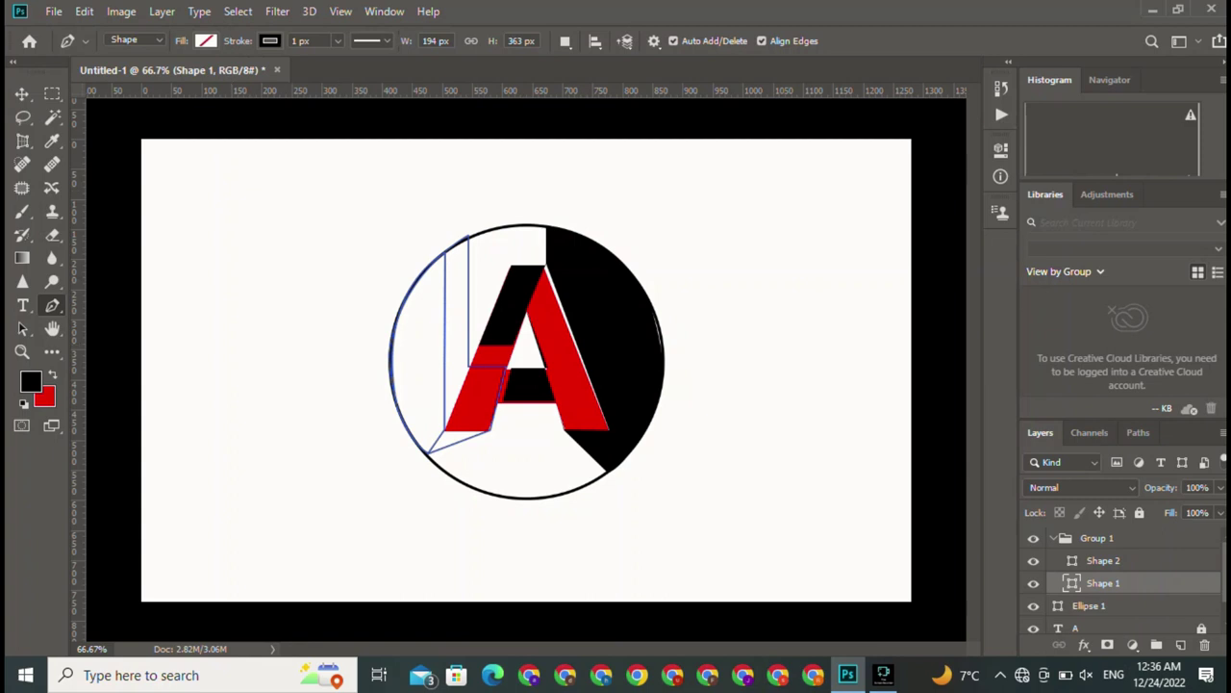
{"action": "left_click", "coordinate": [206, 40]}
{"action": "left_click", "coordinate": [164, 75]}
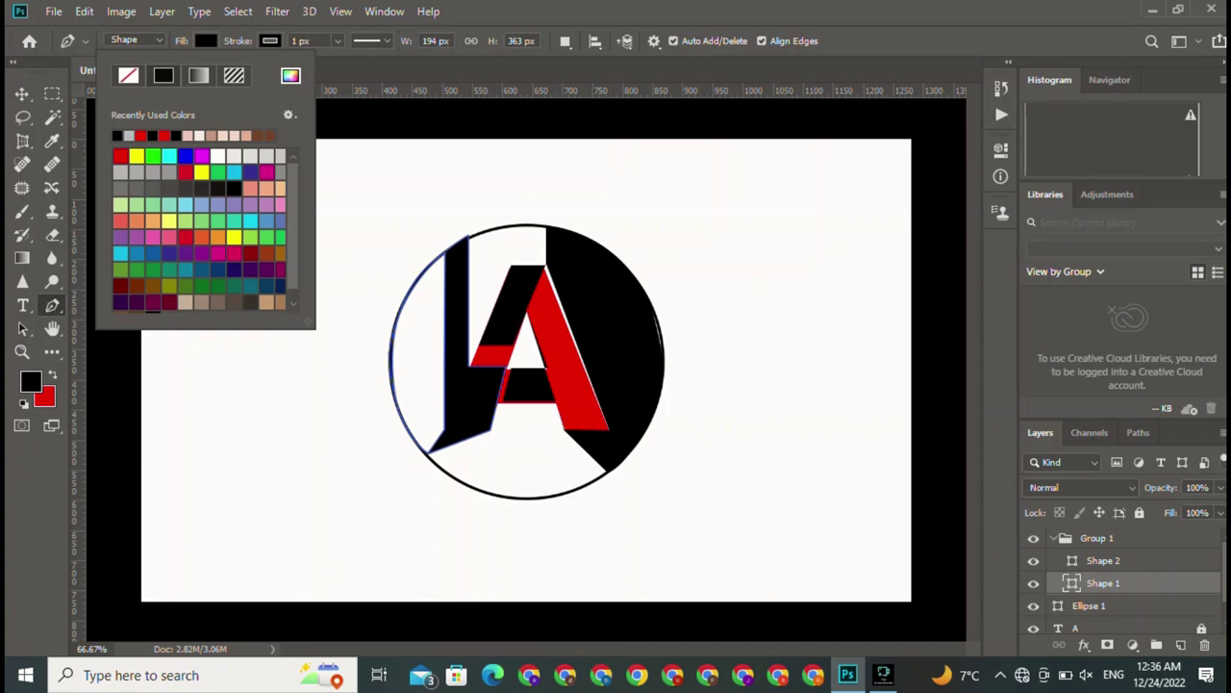
{"action": "left_click", "coordinate": [21, 93]}
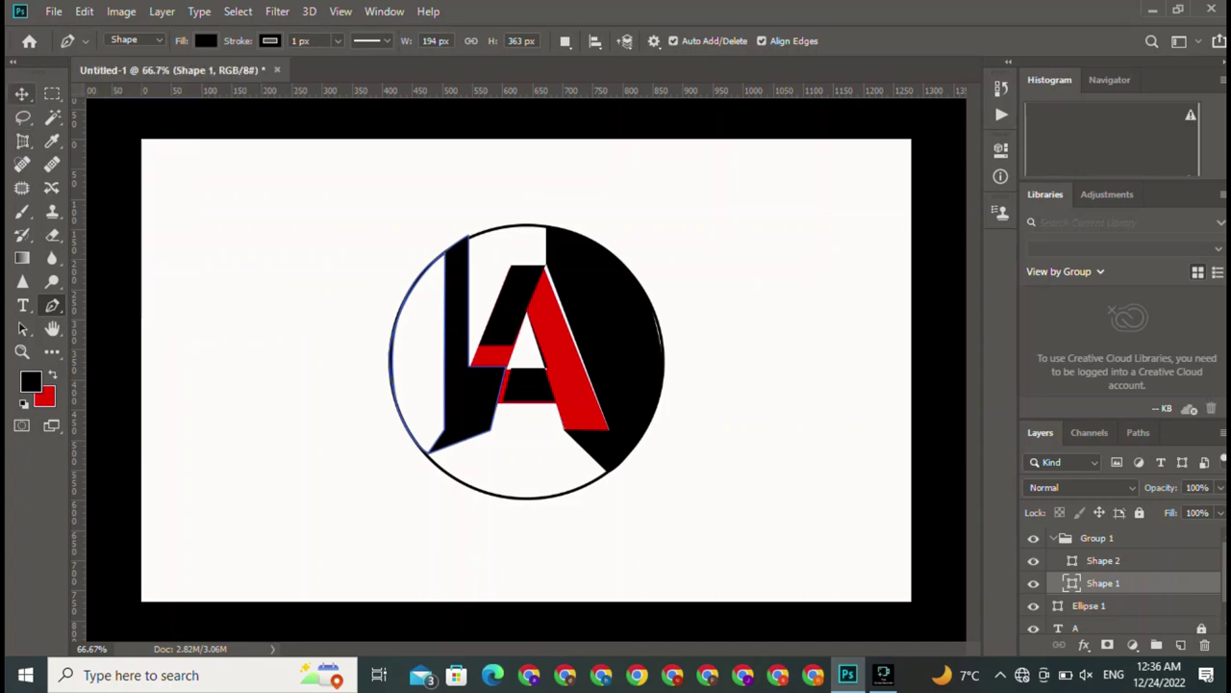
{"action": "left_click_drag", "start_coordinate": [569, 350], "coordinate": [747, 363]}
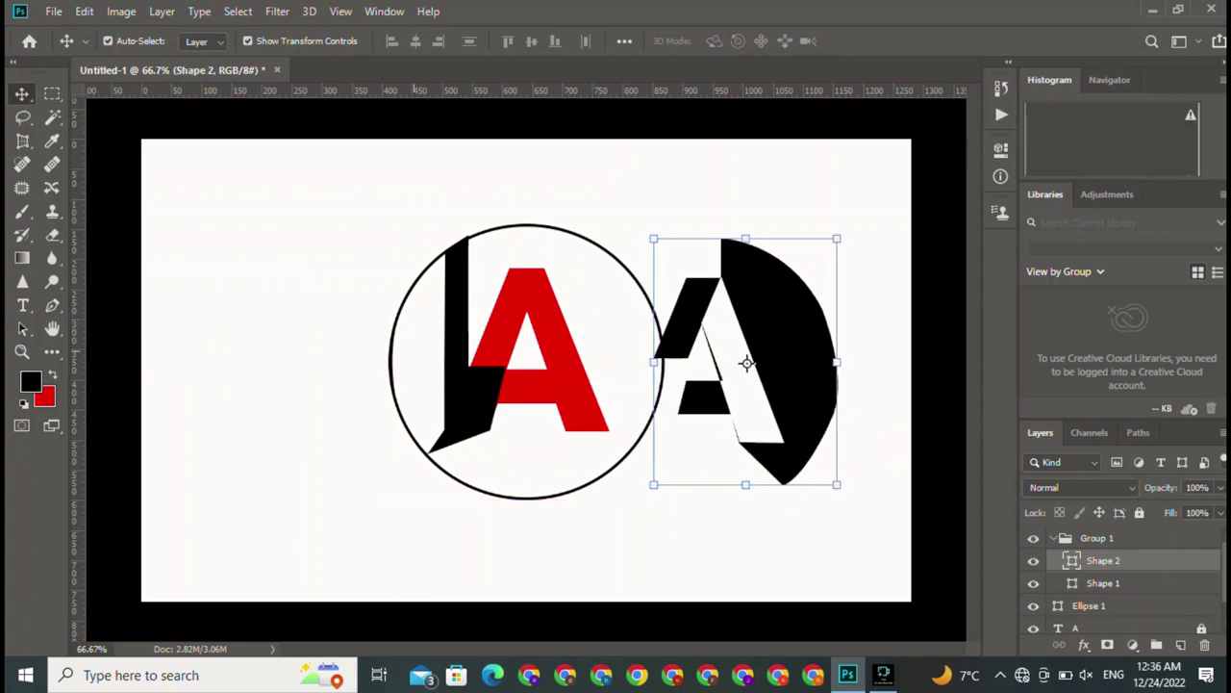
{"action": "left_click_drag", "start_coordinate": [472, 315], "coordinate": [712, 360]}
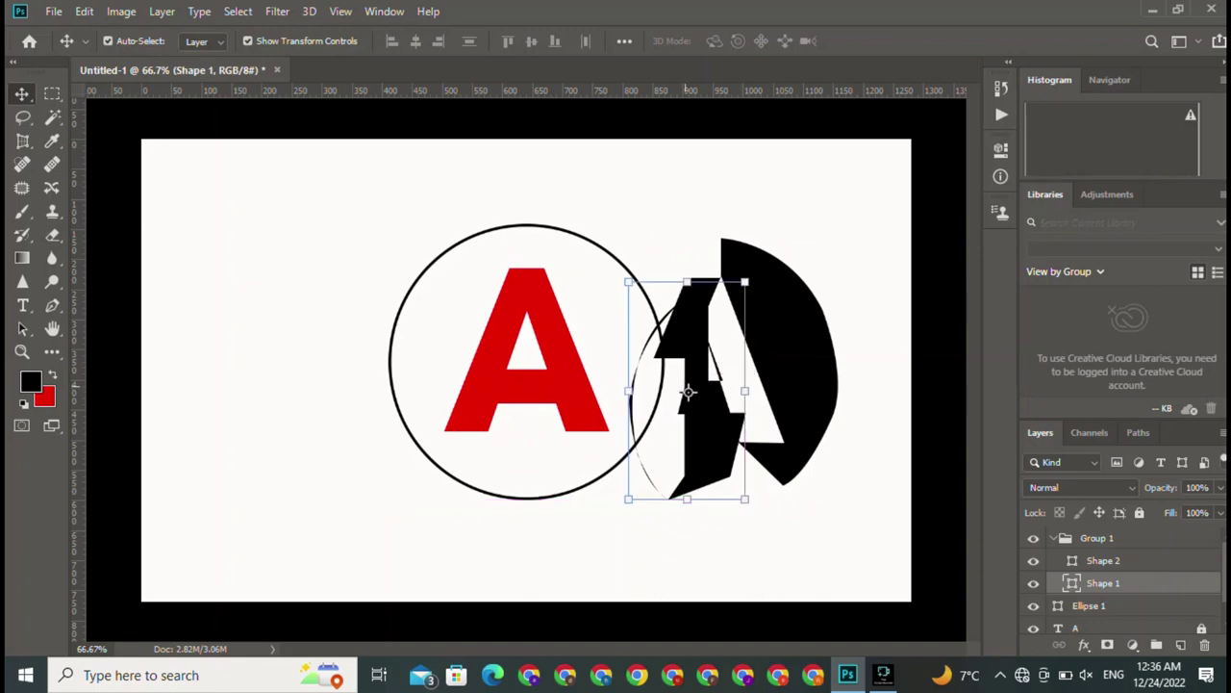
{"action": "left_click_drag", "start_coordinate": [712, 361], "coordinate": [449, 345]}
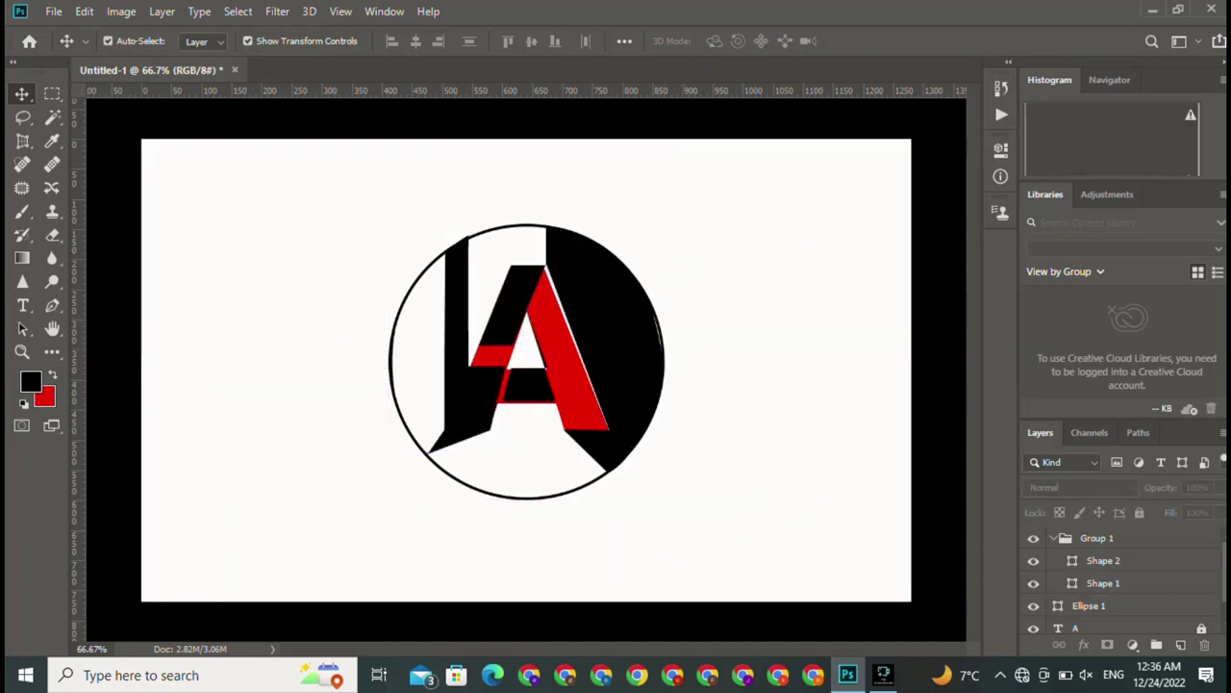
{"action": "left_click", "coordinate": [1097, 628]}
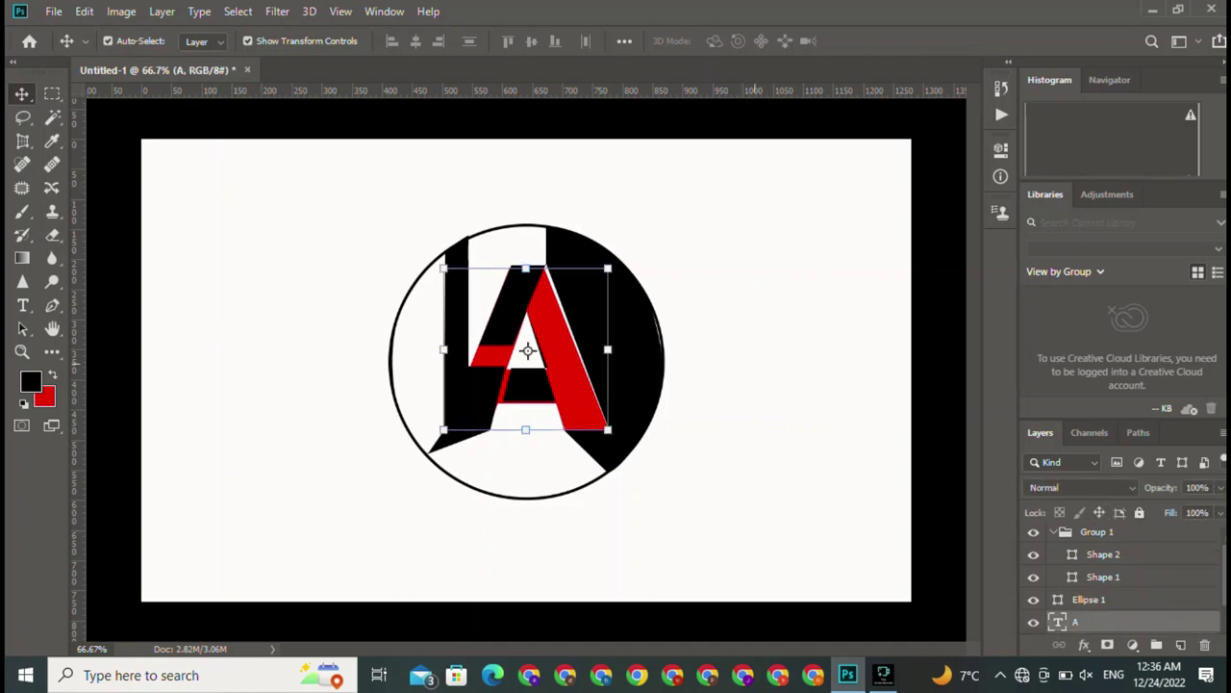
- Delete the red A text layer, then select and deselect the Shape 2 A shape layer
{"action": "key", "text": "Delete"}
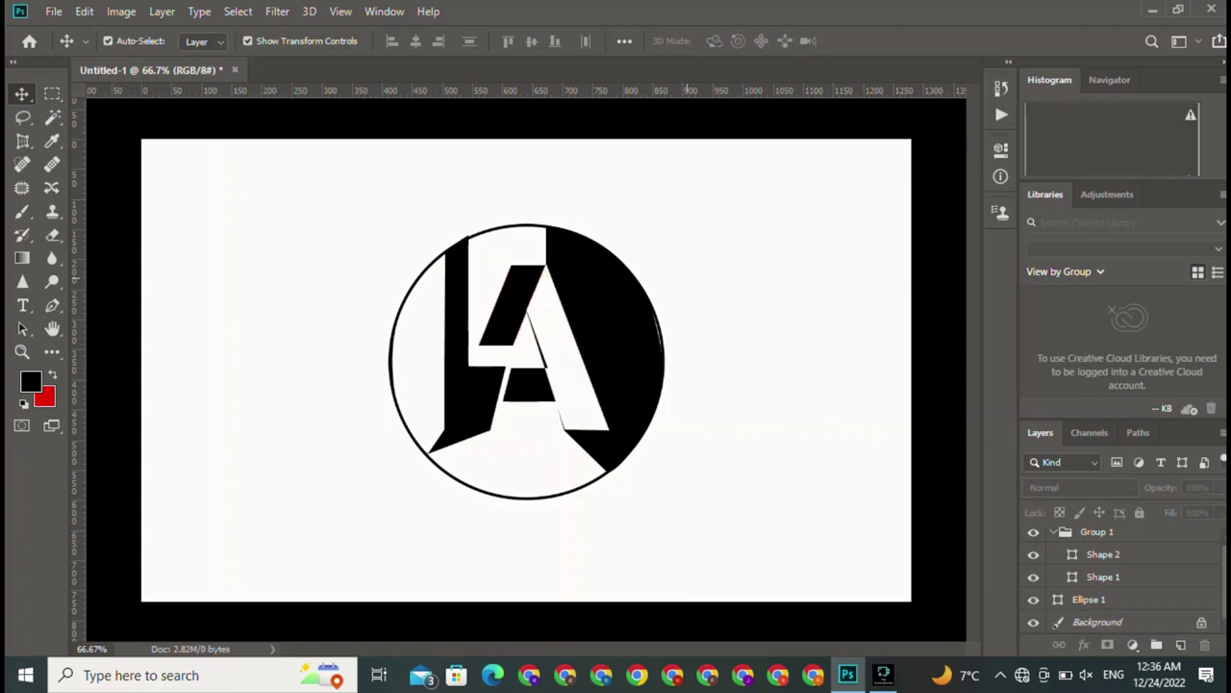
{"action": "left_click", "coordinate": [1104, 554]}
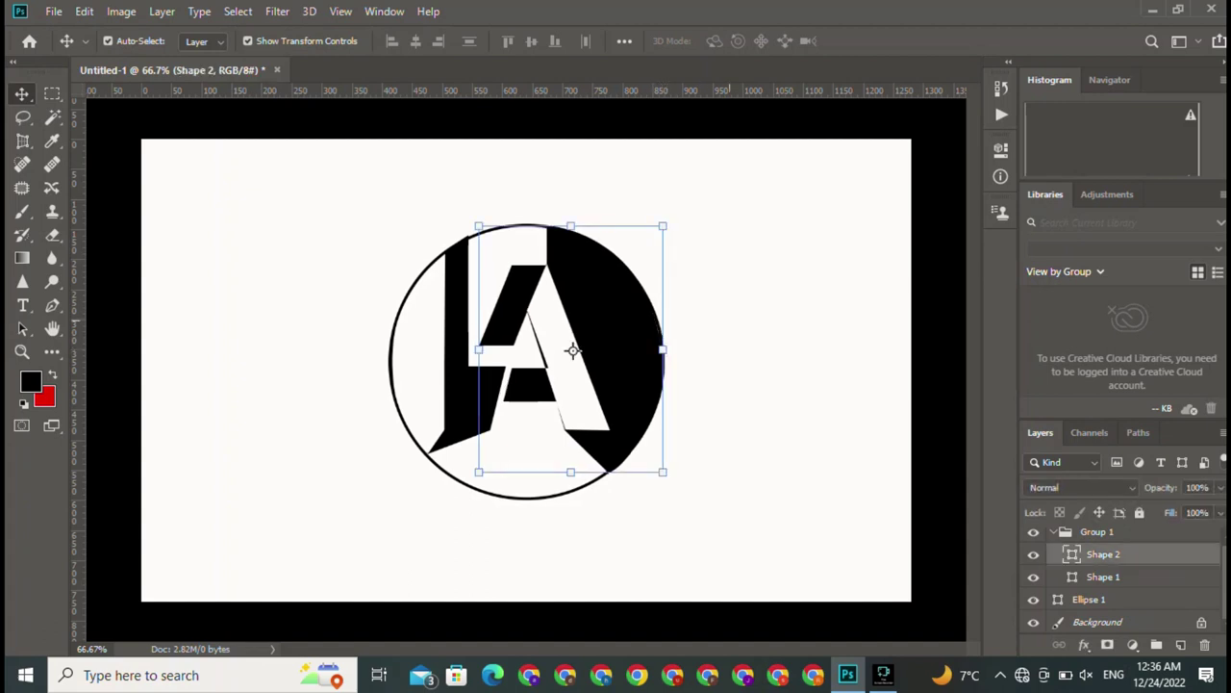
{"action": "left_click", "coordinate": [729, 319]}
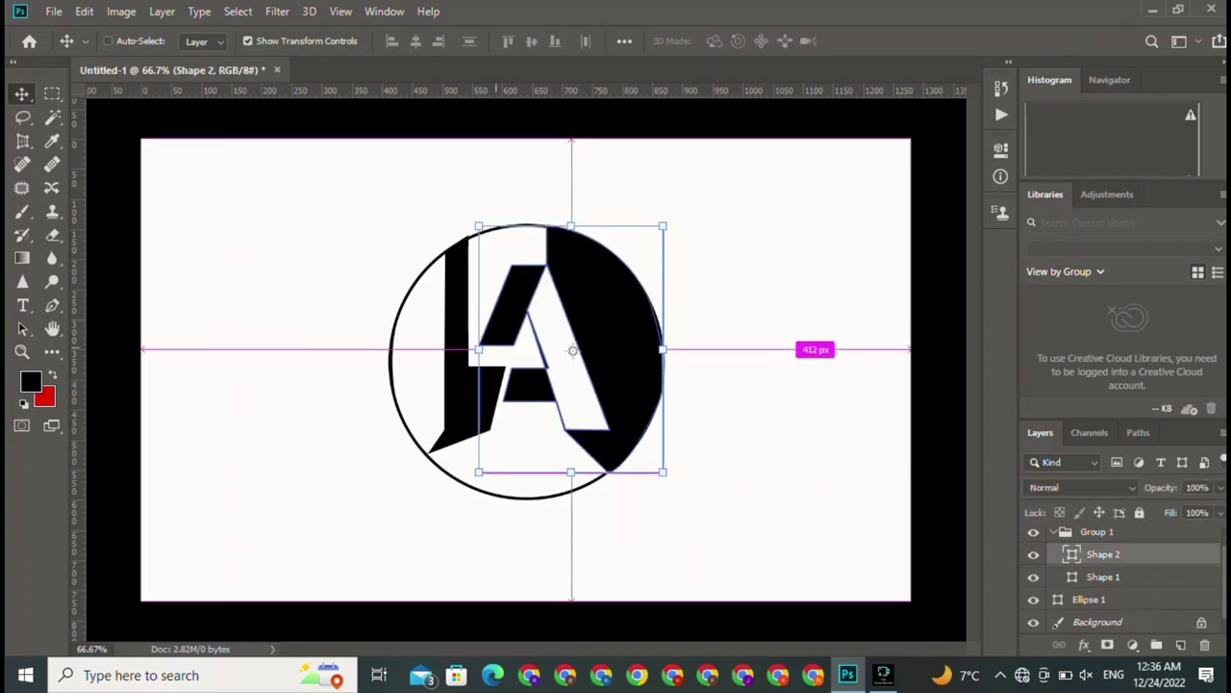
- Zoom in to 200% and rasterize the Shape 2 A layer for erasing
{"action": "key", "text": "ctrl+plus"}
{"action": "key", "text": "ctrl+plus"}
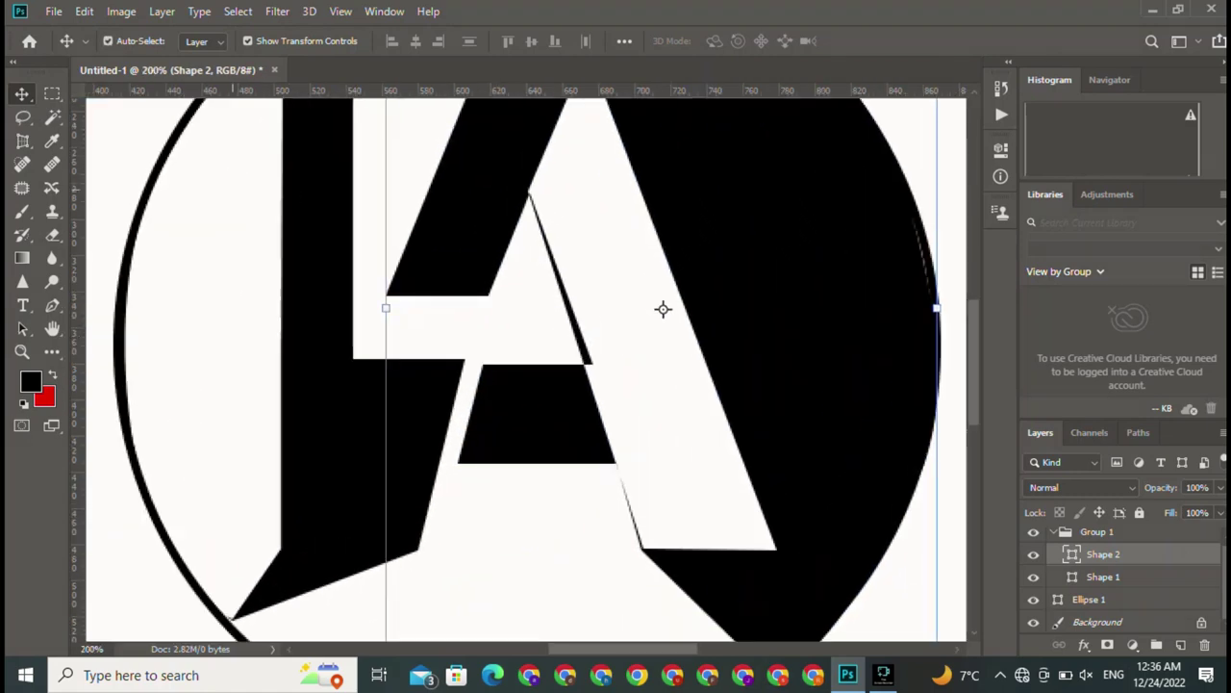
{"action": "key", "text": "e"}
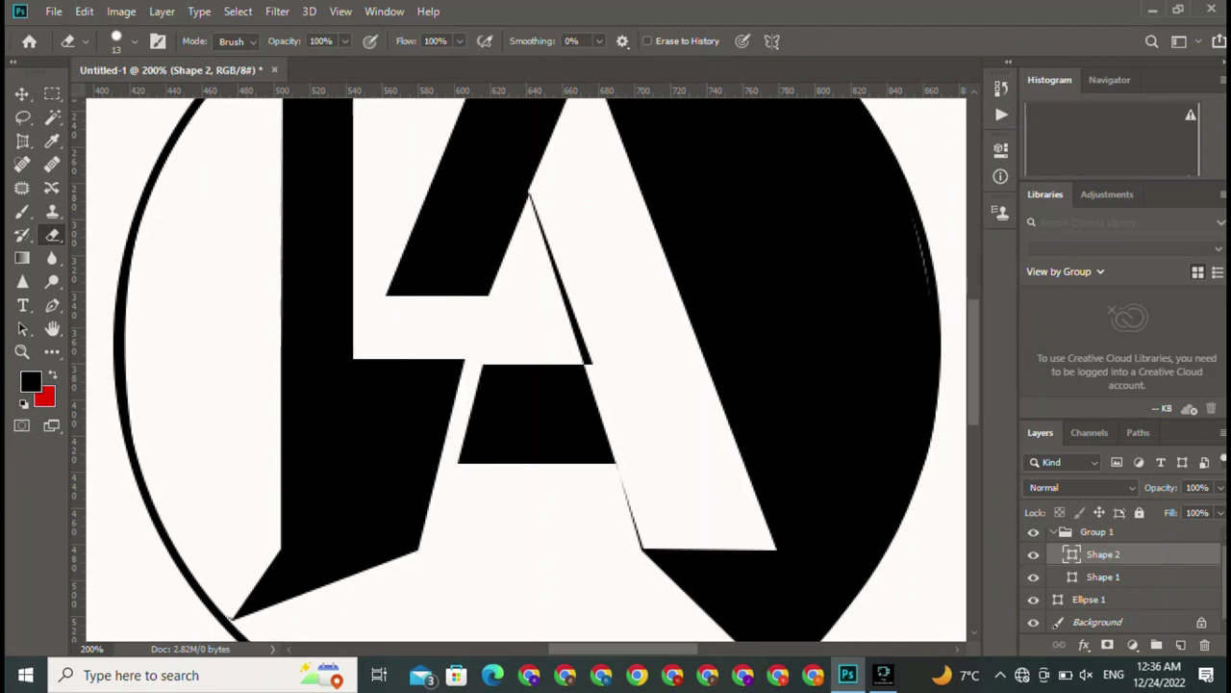
{"action": "right_click", "coordinate": [1149, 554]}
{"action": "left_click", "coordinate": [959, 274]}
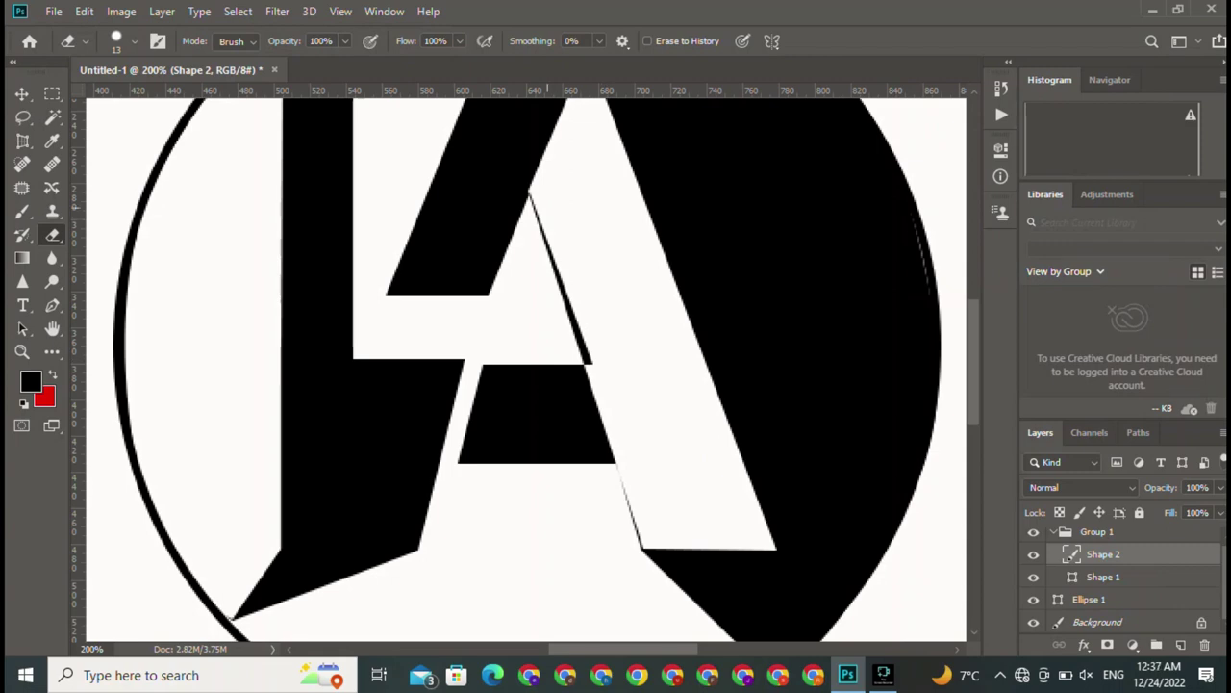
- Erase the black slivers at the A's inner top and diagonal edges, then zoom out
{"action": "mouse_move", "coordinate": [529, 195]}
{"action": "left_mouse_down"}
{"action": "mouse_move", "coordinate": [587, 362]}
{"action": "mouse_move", "coordinate": [552, 258]}
{"action": "left_mouse_up"}
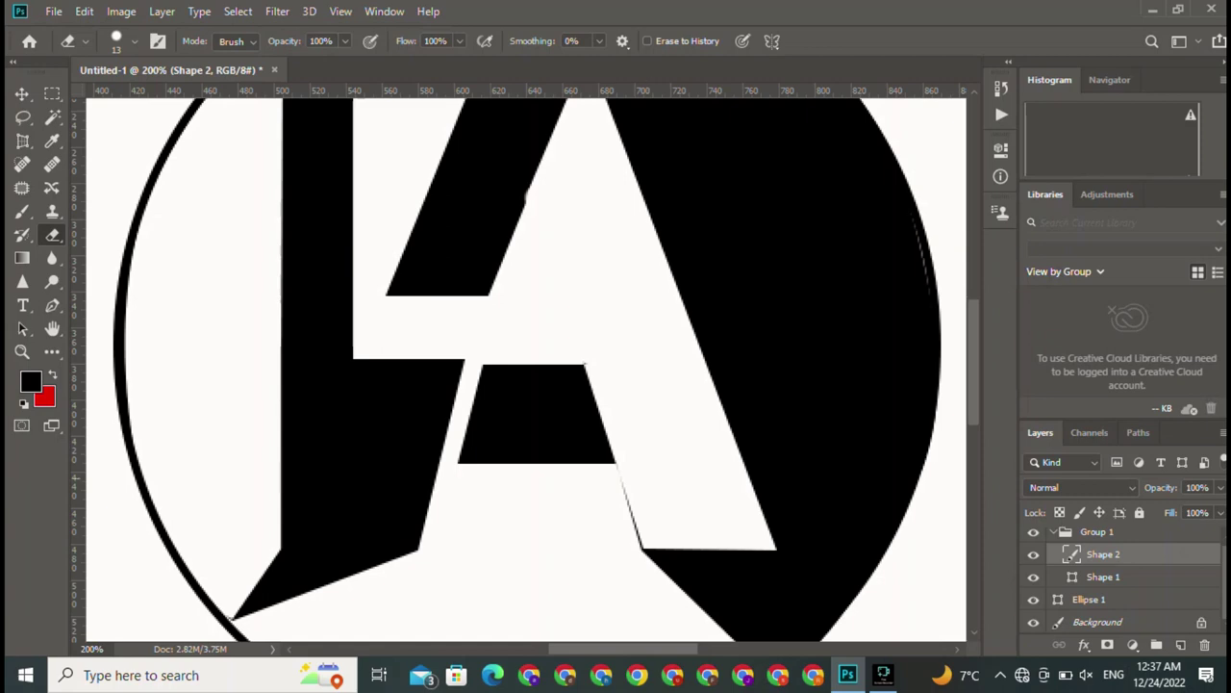
{"action": "left_click_drag", "start_coordinate": [620, 481], "coordinate": [641, 545]}
{"action": "left_click", "coordinate": [21, 93]}
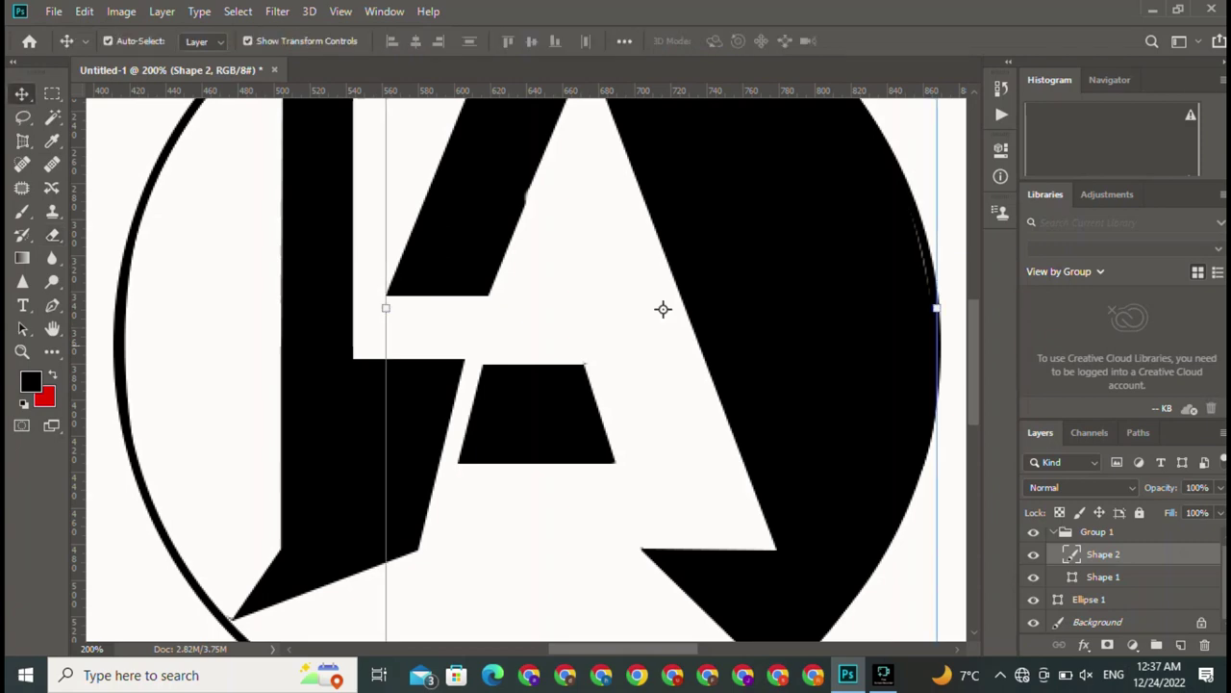
{"action": "key", "text": "ctrl"}
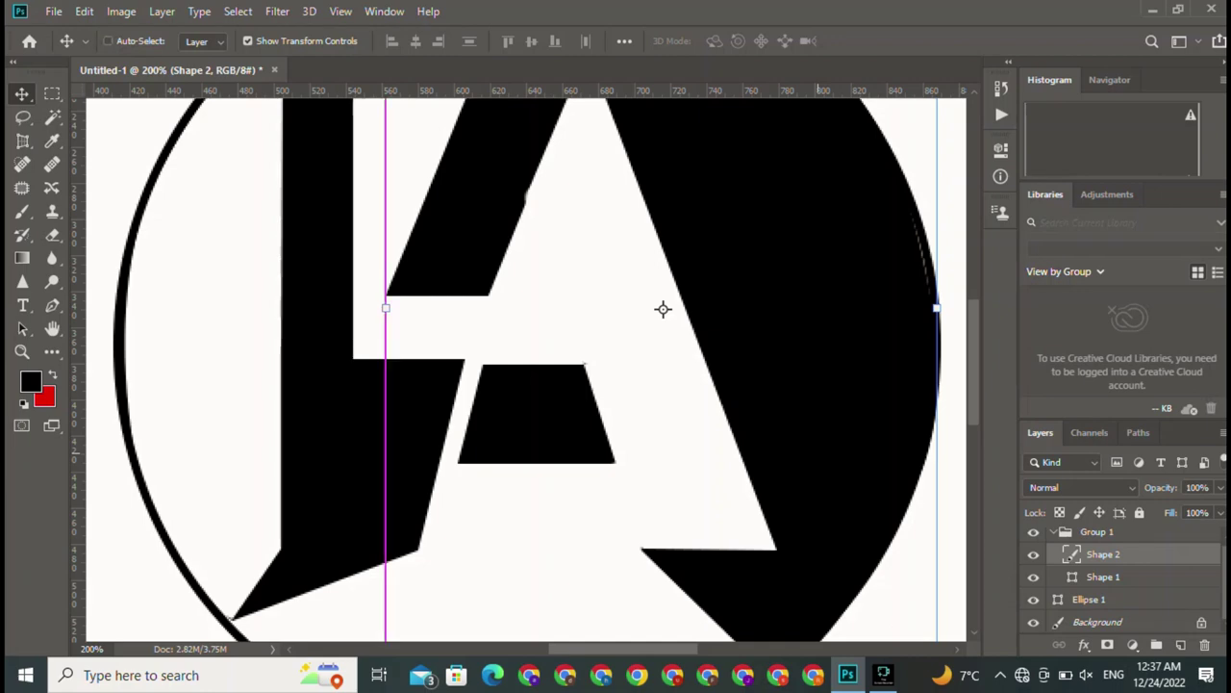
{"action": "key", "text": "ctrl+minus"}
{"action": "key", "text": "ctrl+minus"}
{"action": "left_click", "coordinate": [571, 349]}
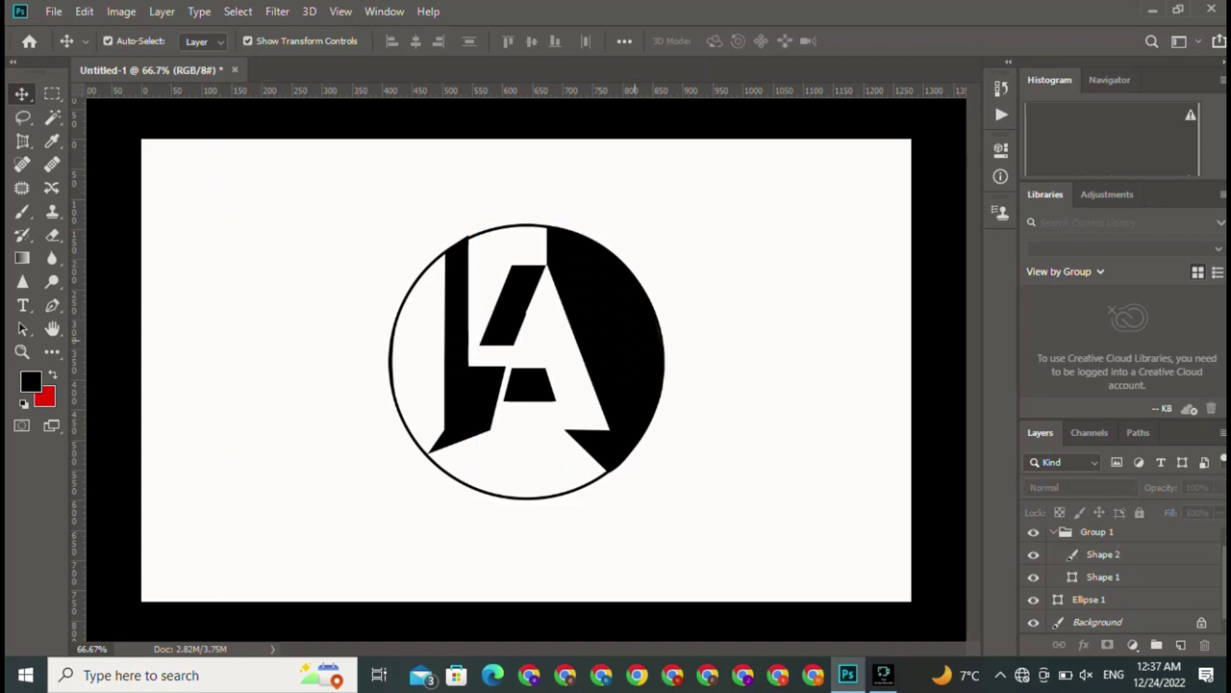
- With the A shape layer selected, set the Pen tool's shape stroke colour to red
{"action": "left_click", "coordinate": [573, 350]}
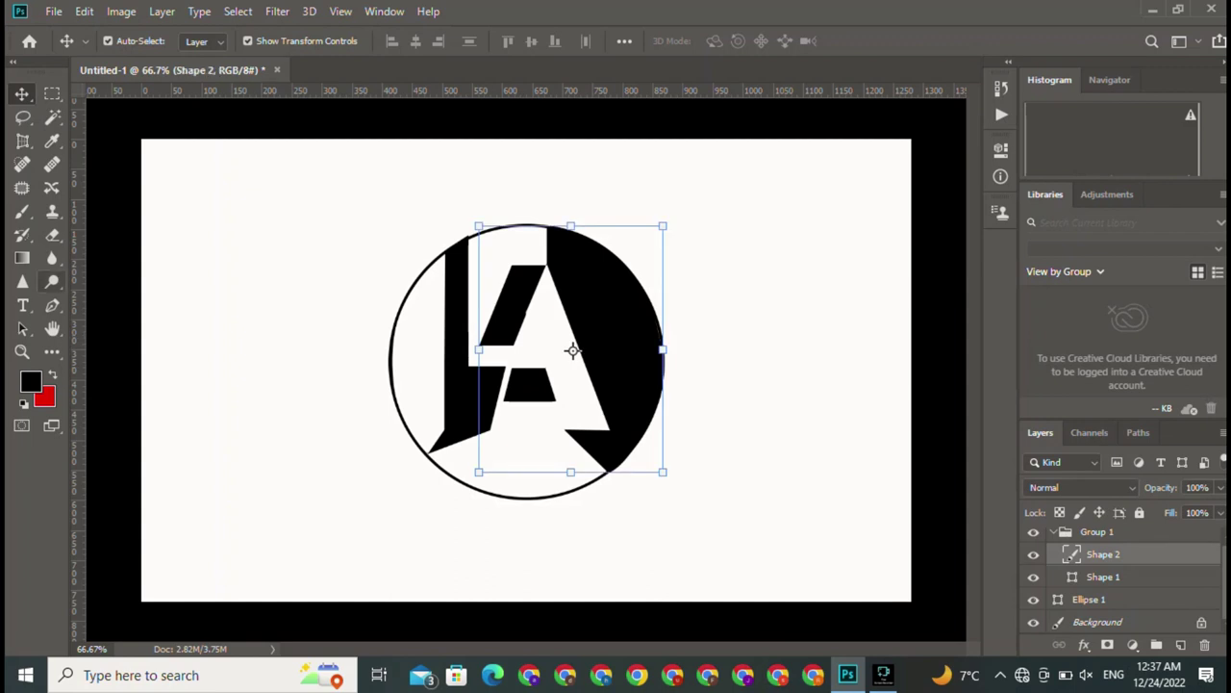
{"action": "key", "text": "p"}
{"action": "left_click", "coordinate": [204, 40]}
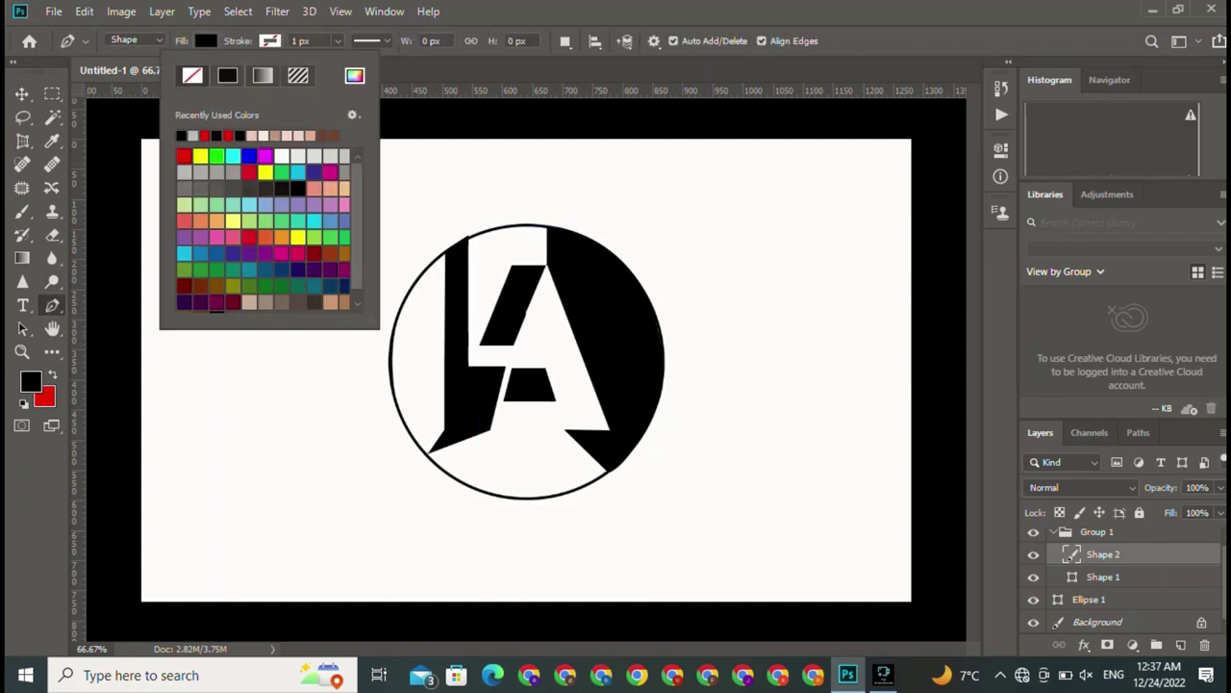
{"action": "left_click", "coordinate": [182, 154]}
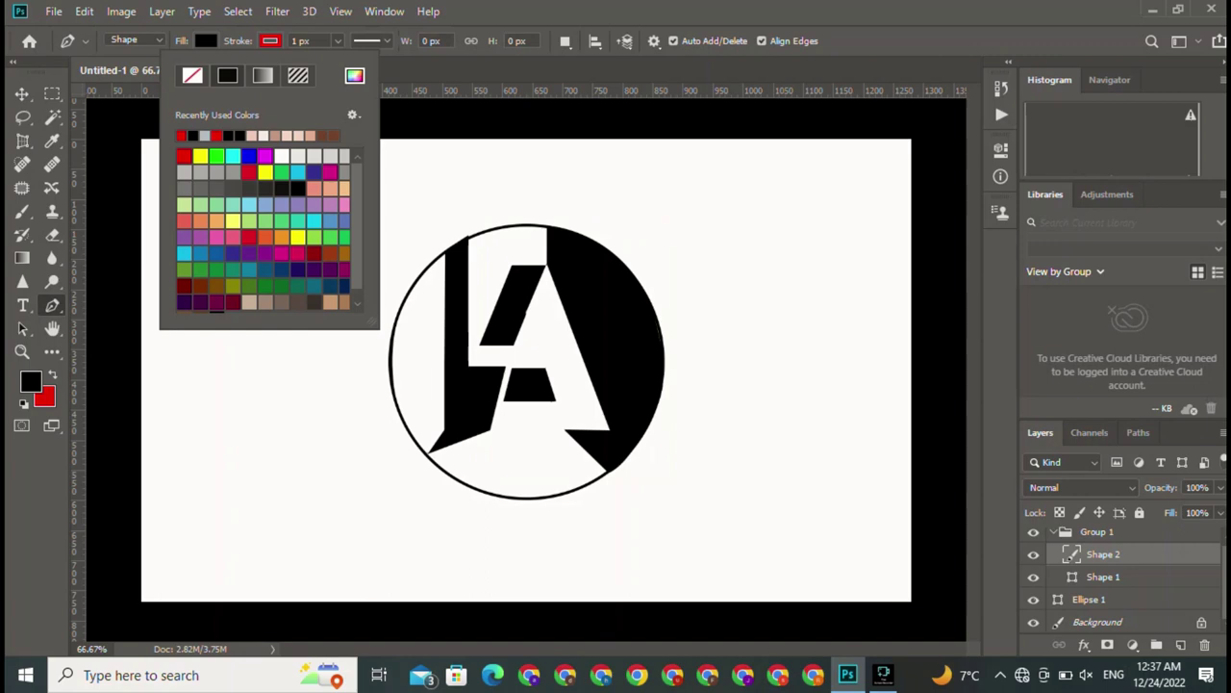
{"action": "left_click", "coordinate": [183, 155]}
{"action": "key", "text": "Return"}
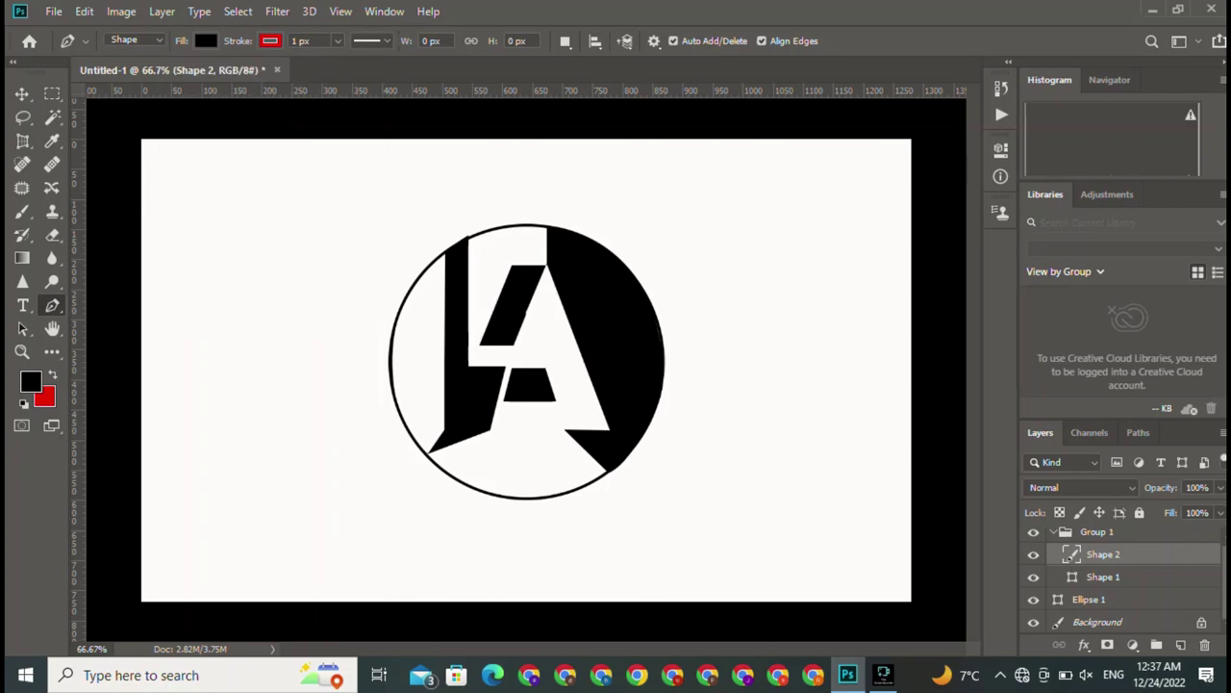
- Set the shape fill colour to red and bring up the Shape 2 layer's options menu
{"action": "left_click", "coordinate": [204, 40]}
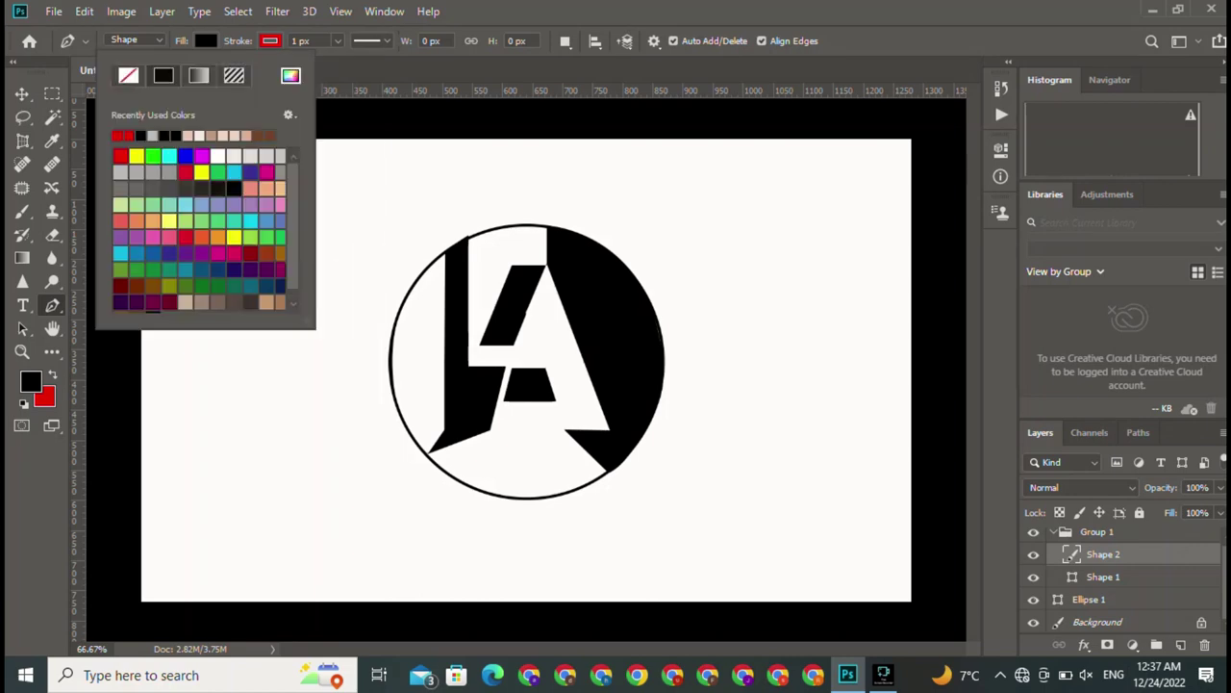
{"action": "left_click", "coordinate": [117, 135]}
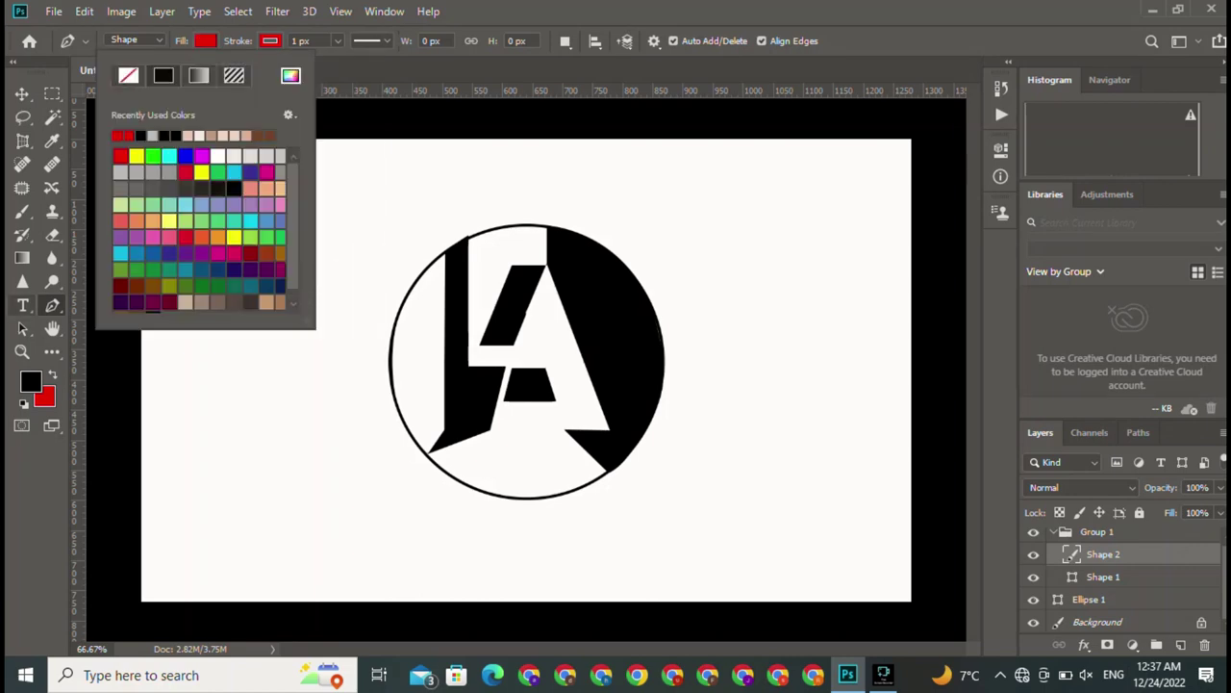
{"action": "left_click", "coordinate": [23, 93]}
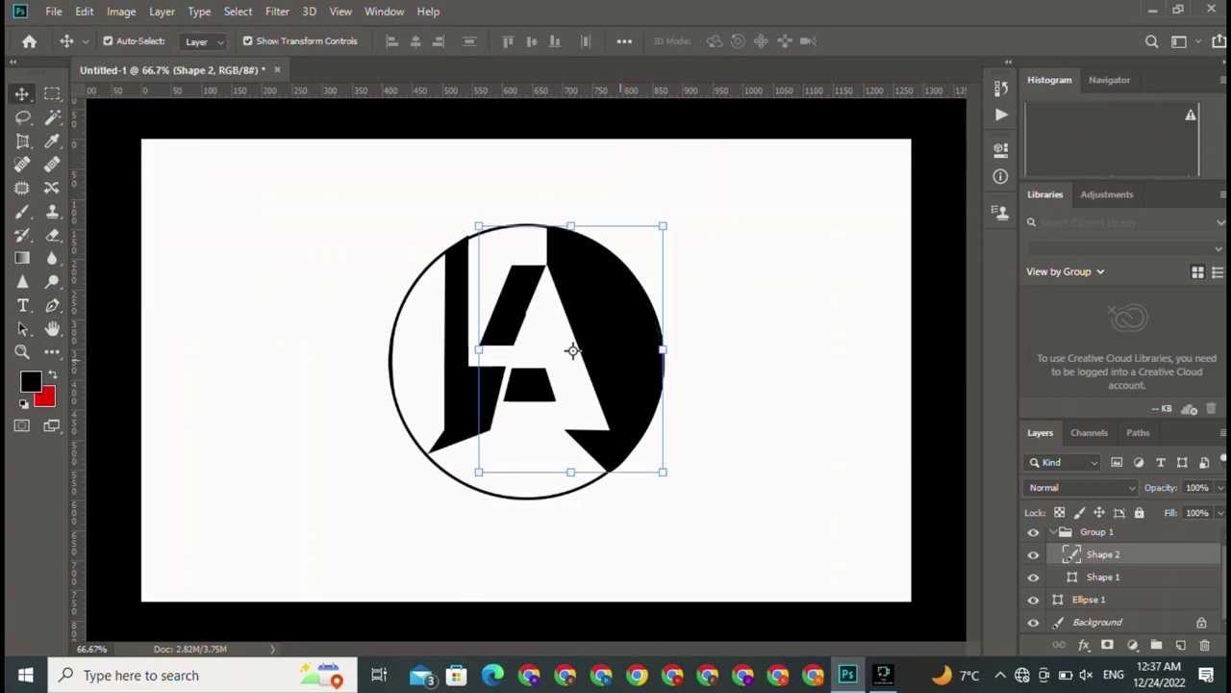
{"action": "key", "text": "p"}
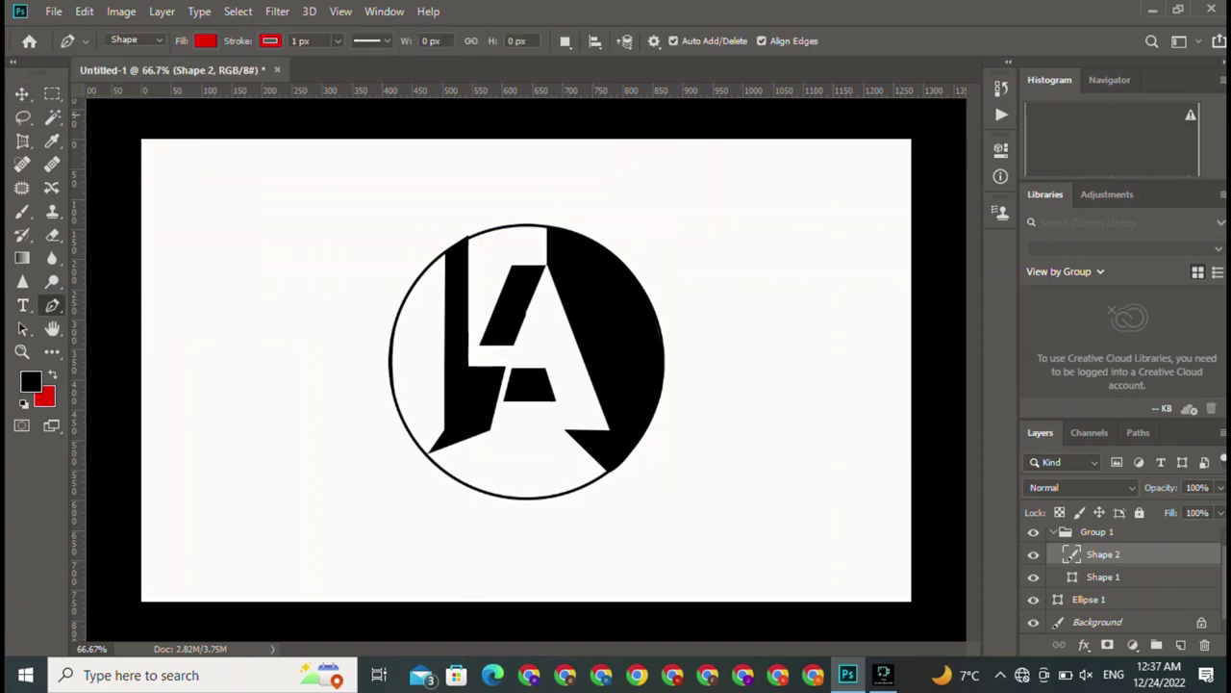
{"action": "left_click", "coordinate": [205, 40]}
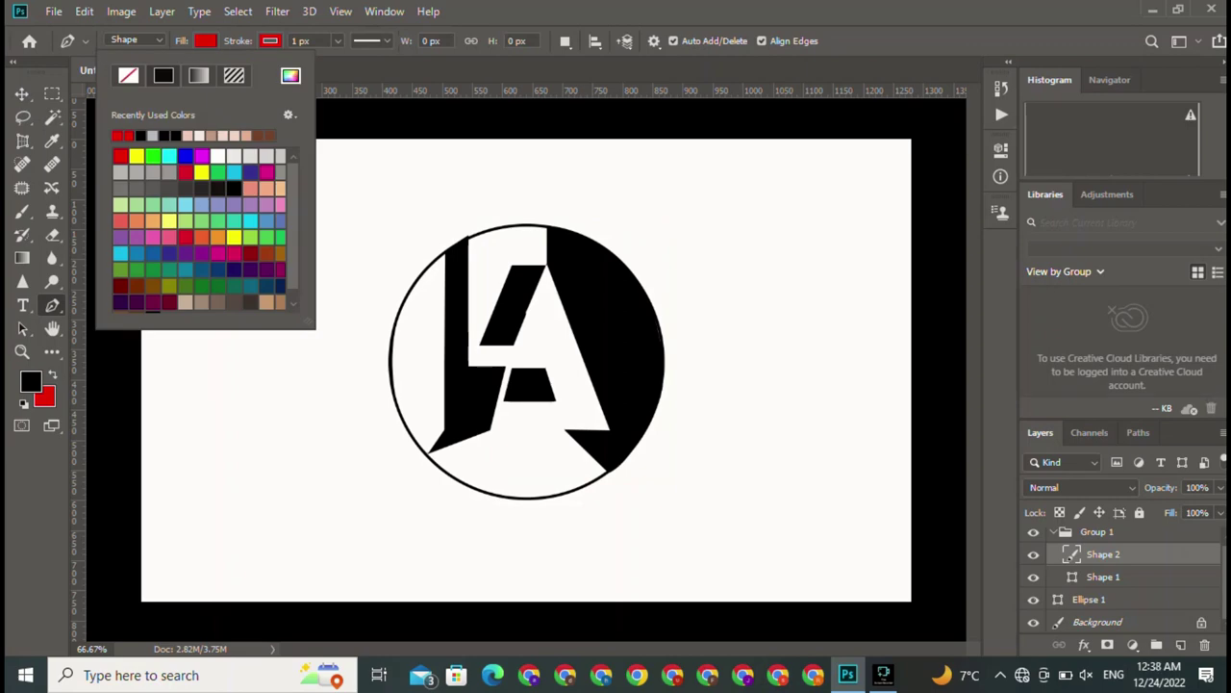
{"action": "right_click", "coordinate": [1181, 554]}
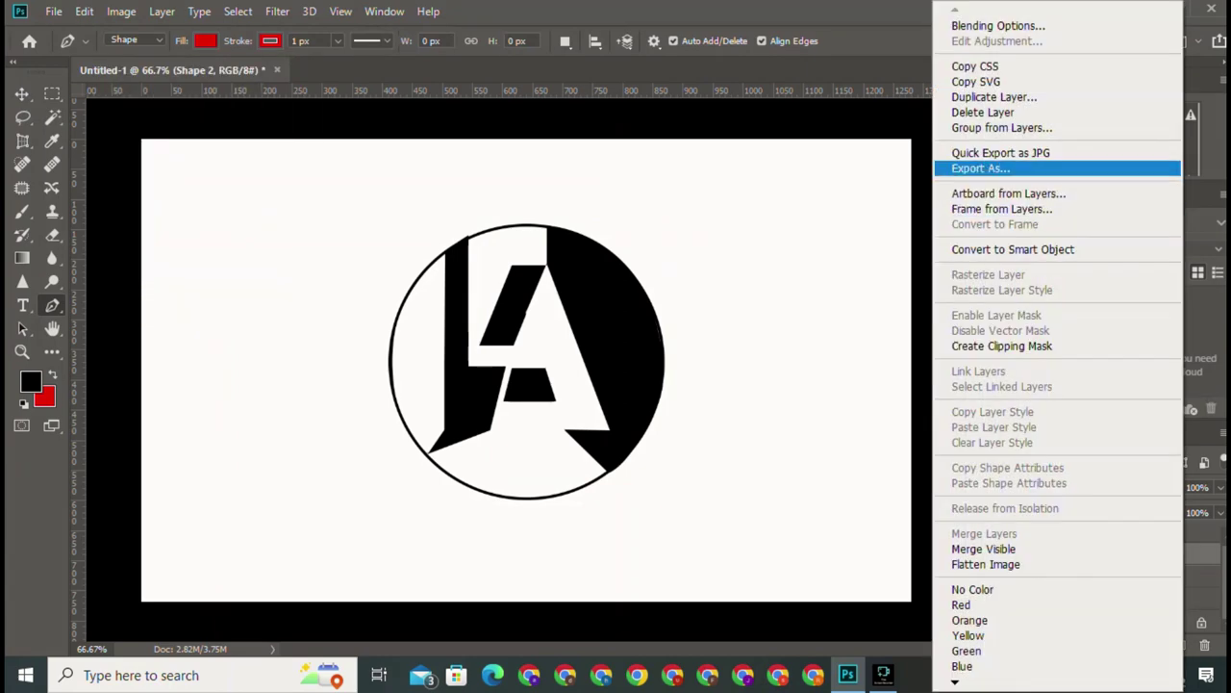
- Give Shape 2 a Color Overlay of ff0000 at 100% opacity through Blending Options
{"action": "left_click", "coordinate": [997, 25]}
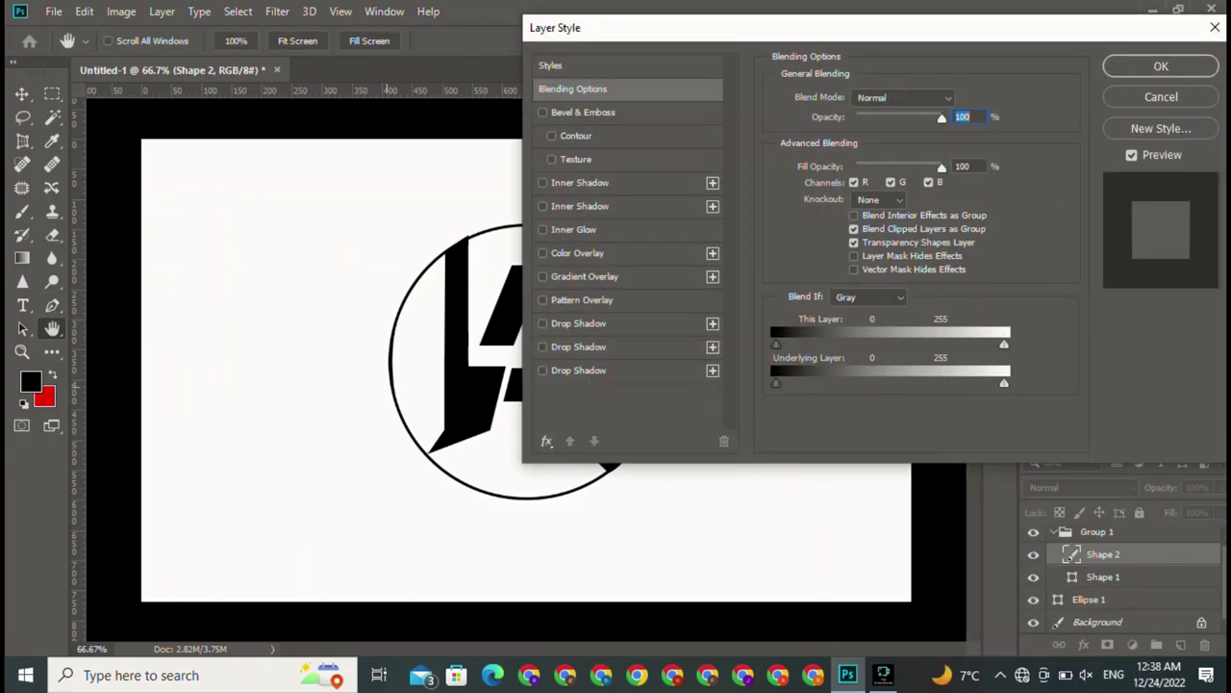
{"action": "left_click", "coordinate": [543, 253]}
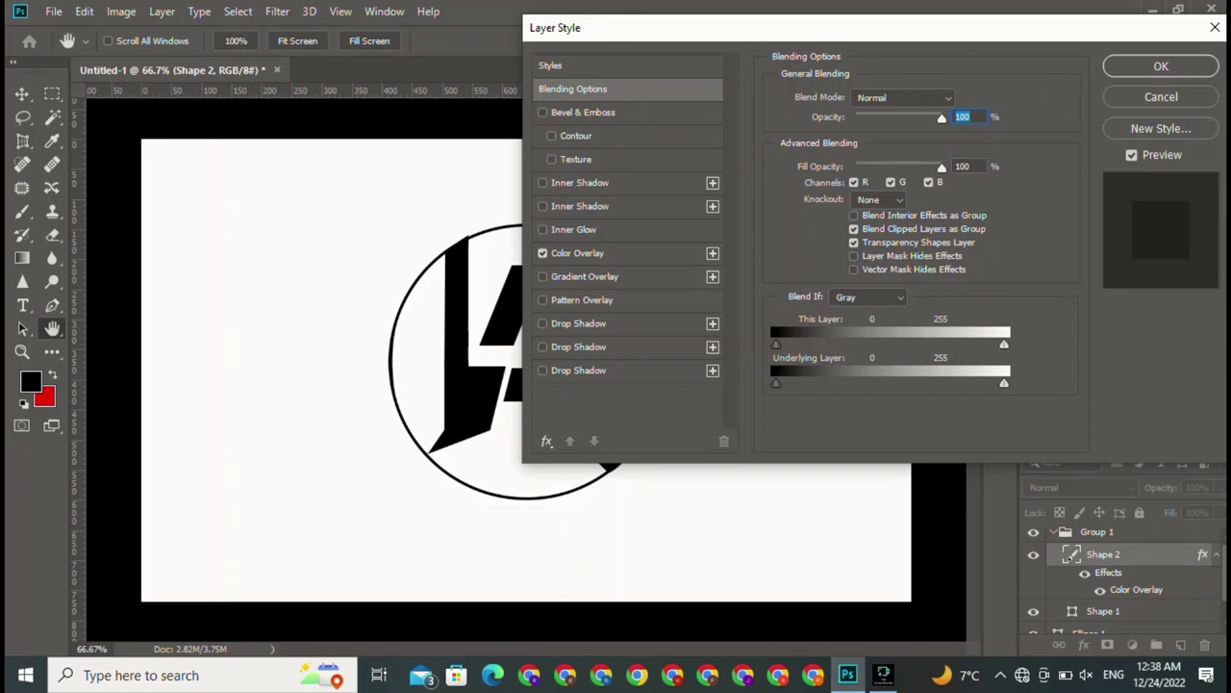
{"action": "left_click", "coordinate": [577, 253]}
{"action": "left_click", "coordinate": [958, 99]}
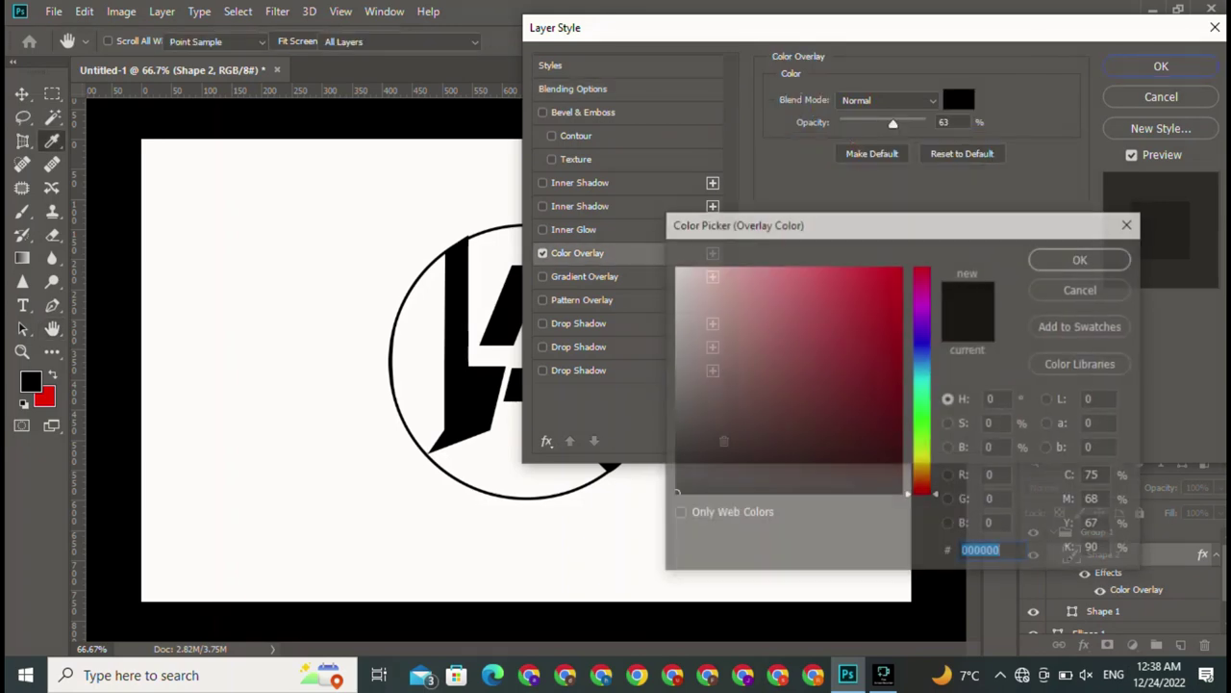
{"action": "type", "text": "ff0000"}
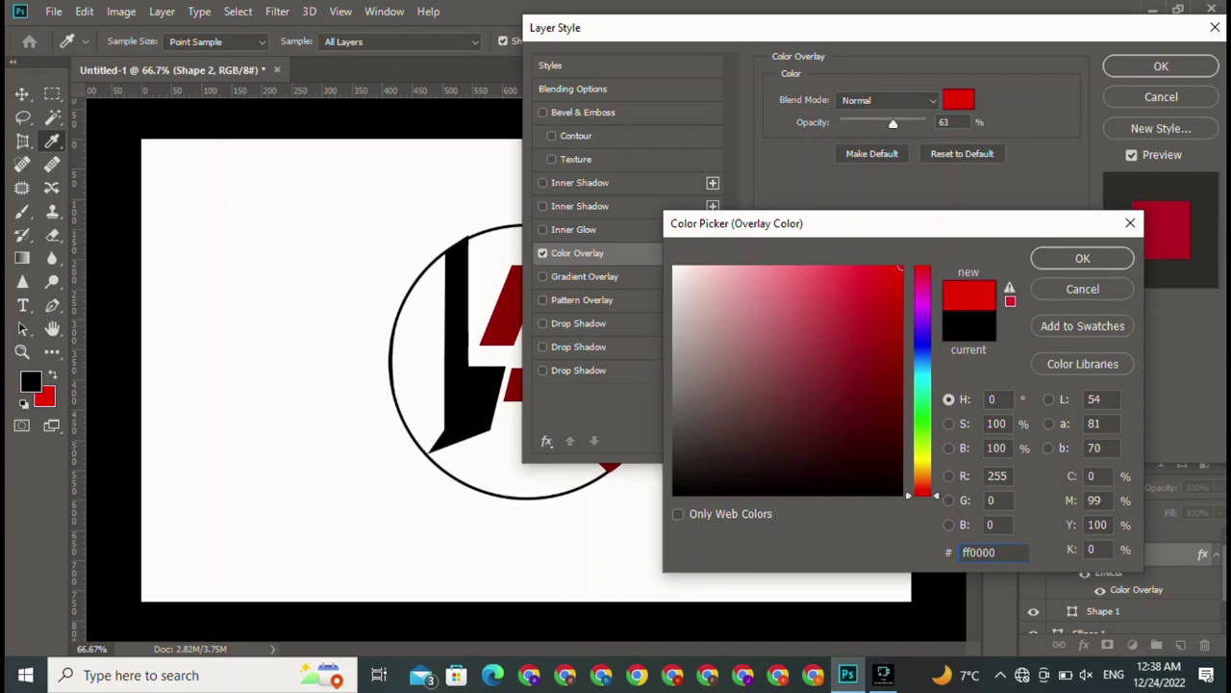
{"action": "left_click", "coordinate": [1082, 258]}
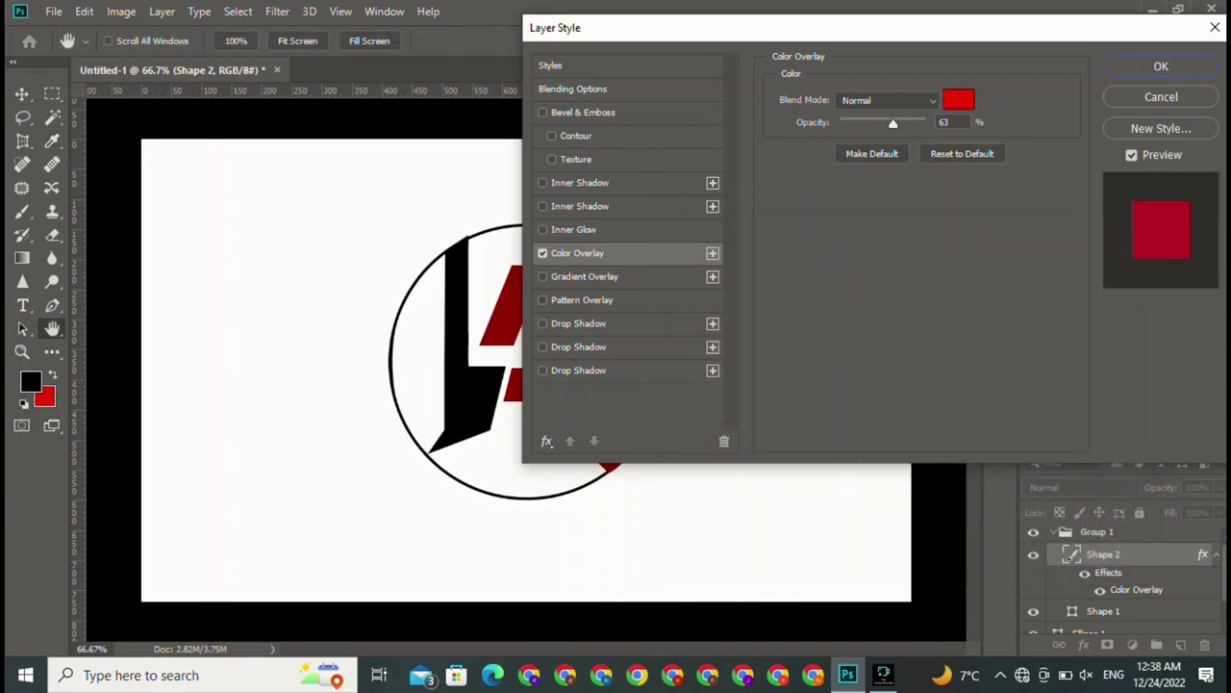
{"action": "left_click_drag", "start_coordinate": [893, 123], "coordinate": [926, 124]}
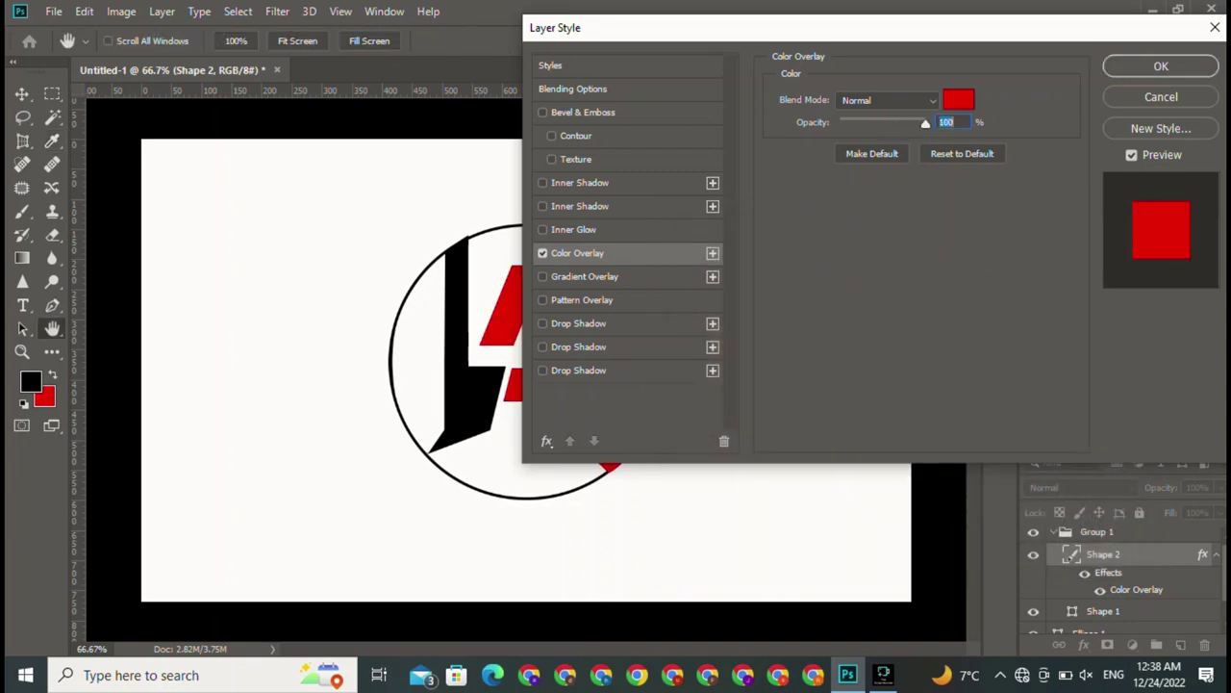
{"action": "key", "text": "Return"}
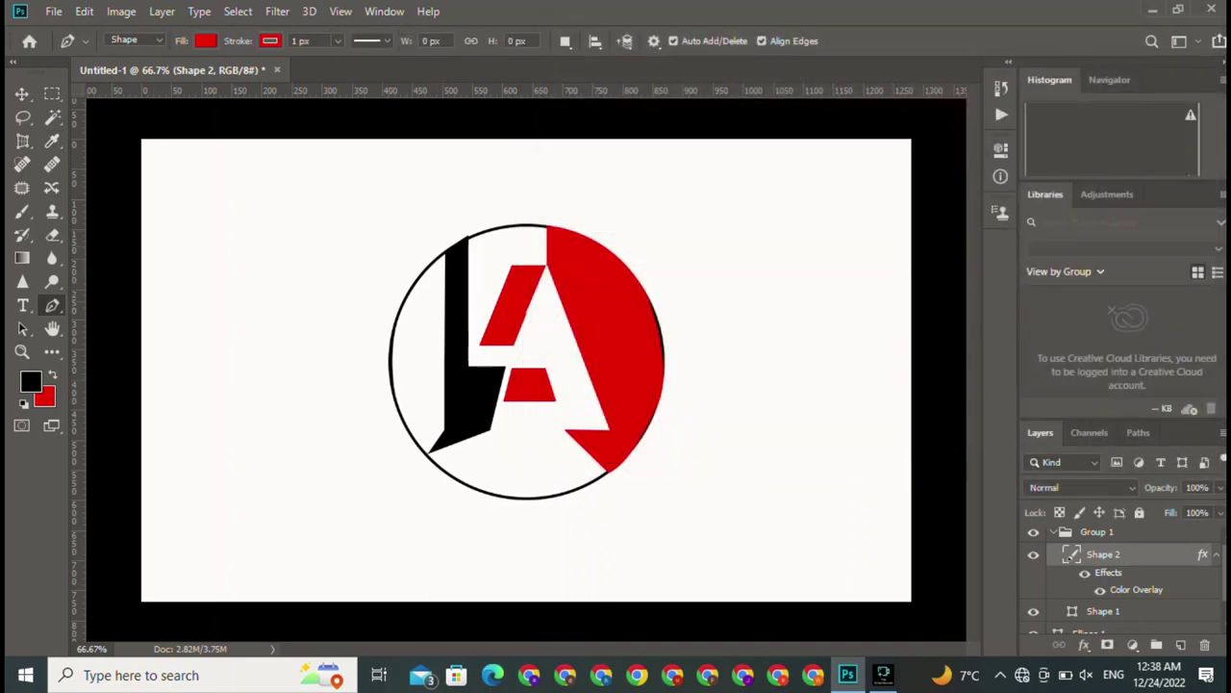
- Select the Ellipse 1 circle layer and switch to the Ellipse tool
{"action": "key", "text": "v"}
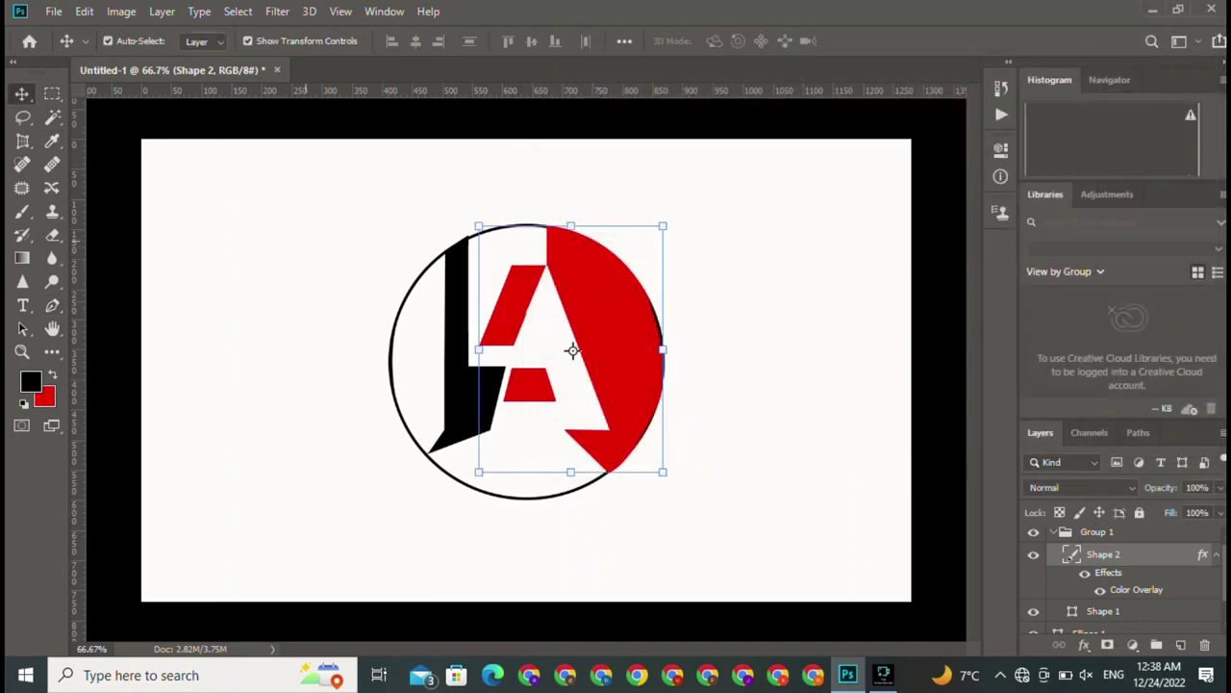
{"action": "left_click", "coordinate": [481, 115]}
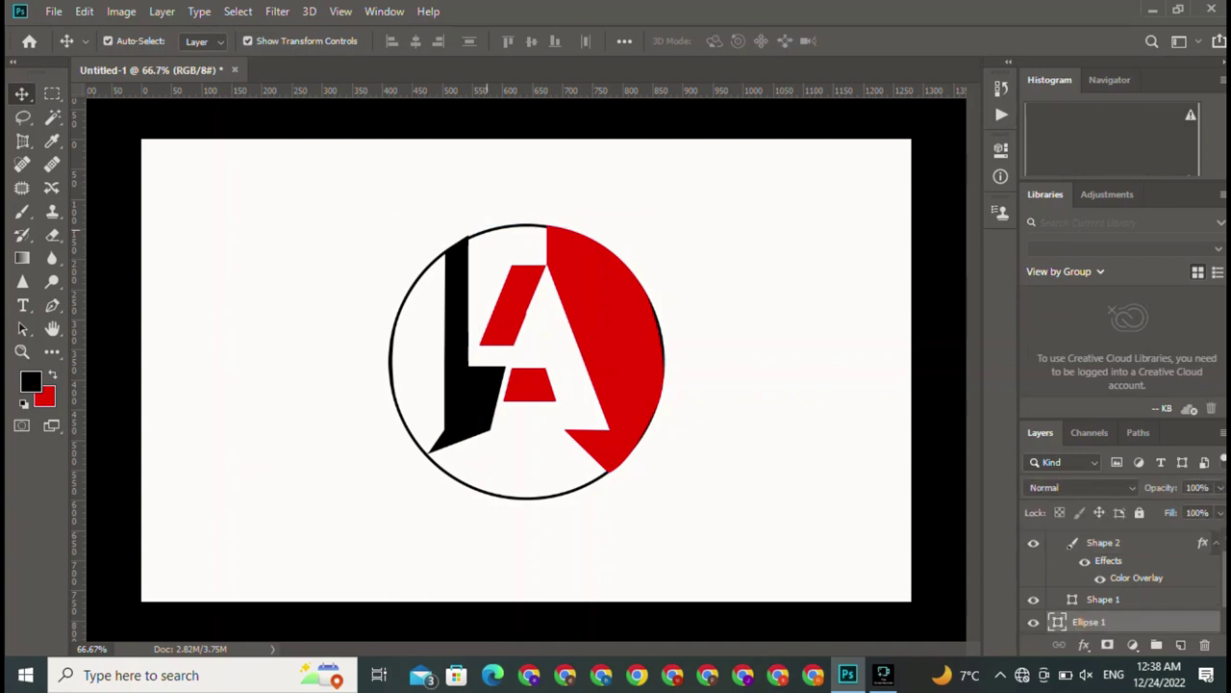
{"action": "left_click", "coordinate": [486, 231]}
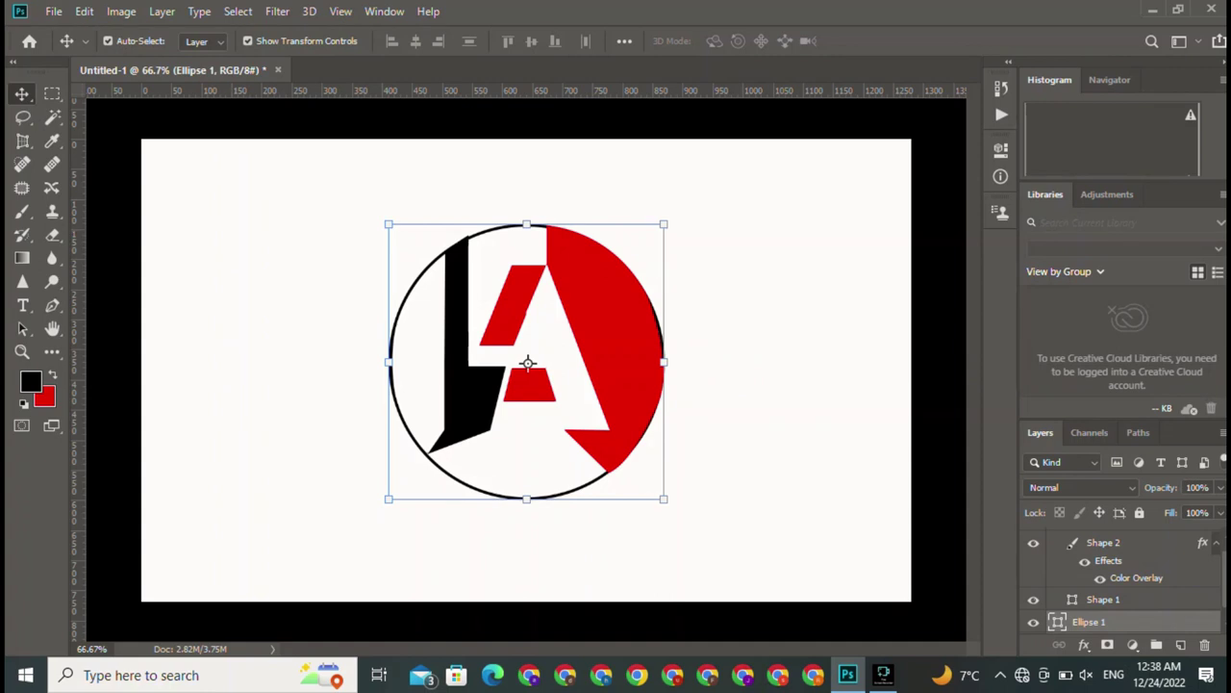
{"action": "key", "text": "h"}
{"action": "key", "text": "u"}
{"action": "left_click", "coordinate": [52, 351]}
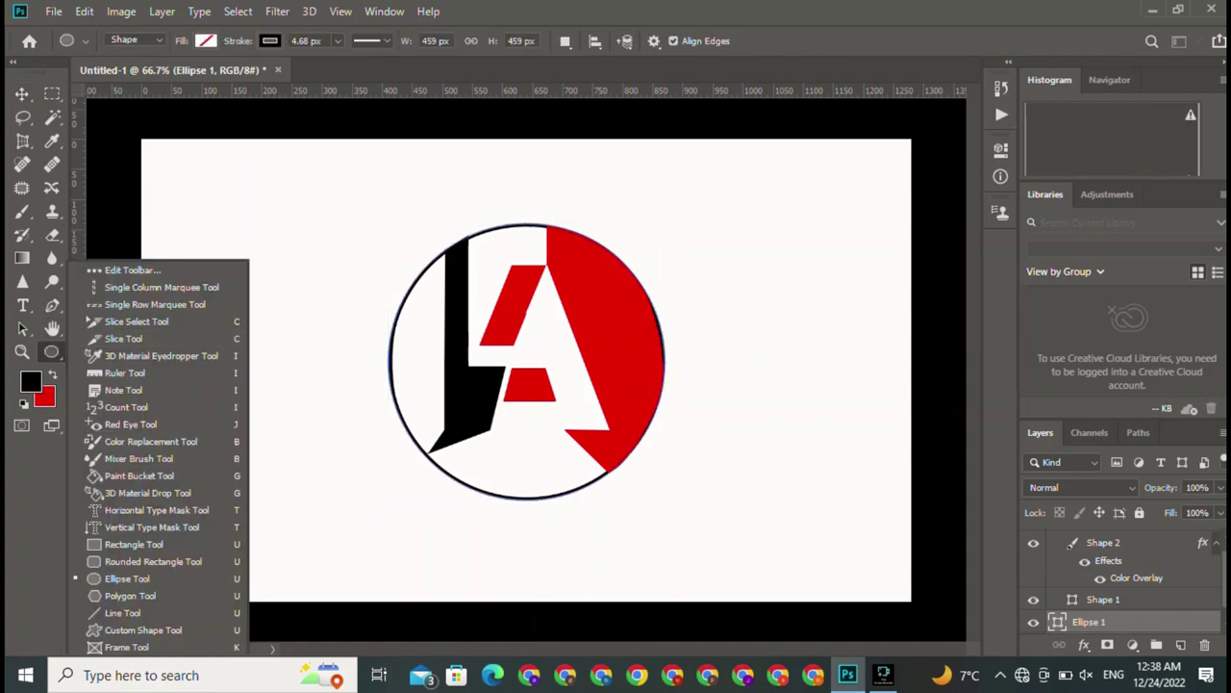
- Set the circle's stroke to red and its fill to none, then deselect it
{"action": "left_click", "coordinate": [206, 41]}
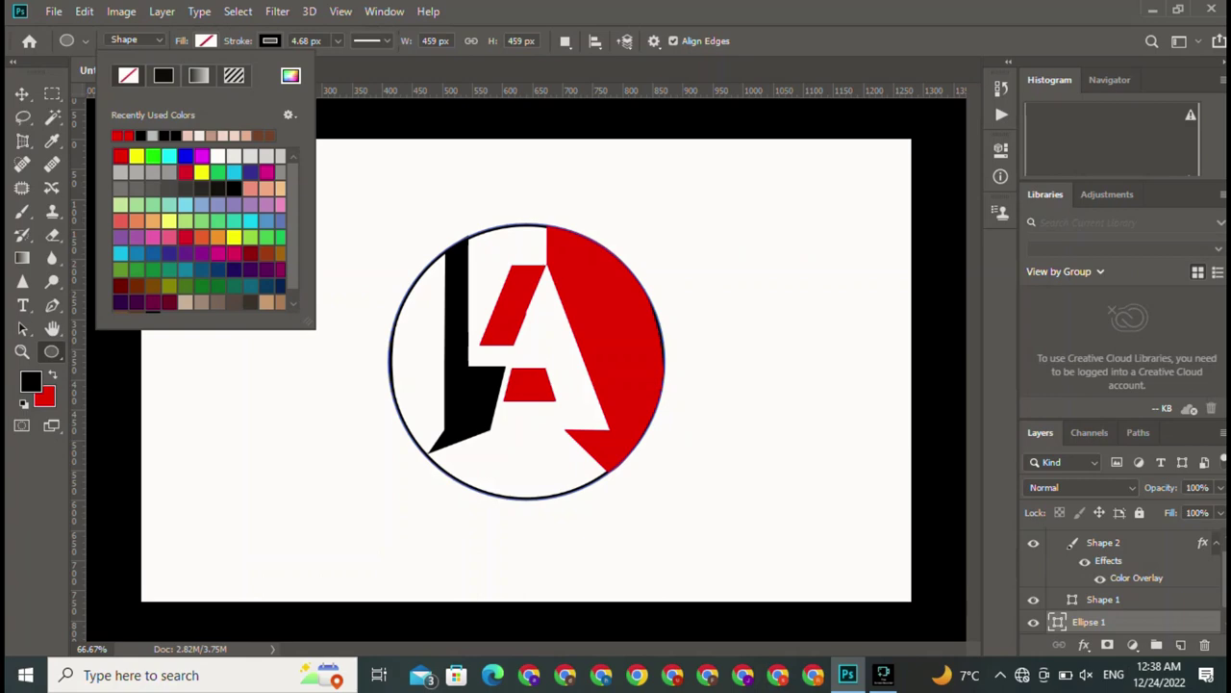
{"action": "left_click", "coordinate": [164, 75]}
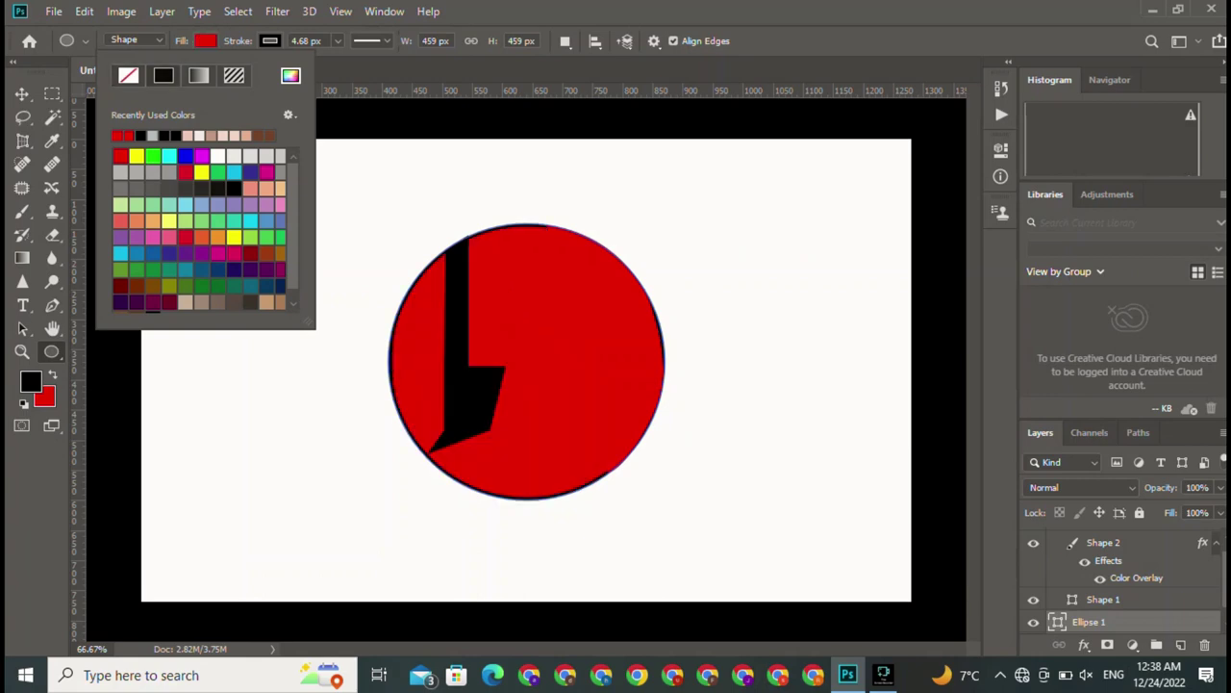
{"action": "key", "text": "Escape"}
{"action": "left_click", "coordinate": [206, 40]}
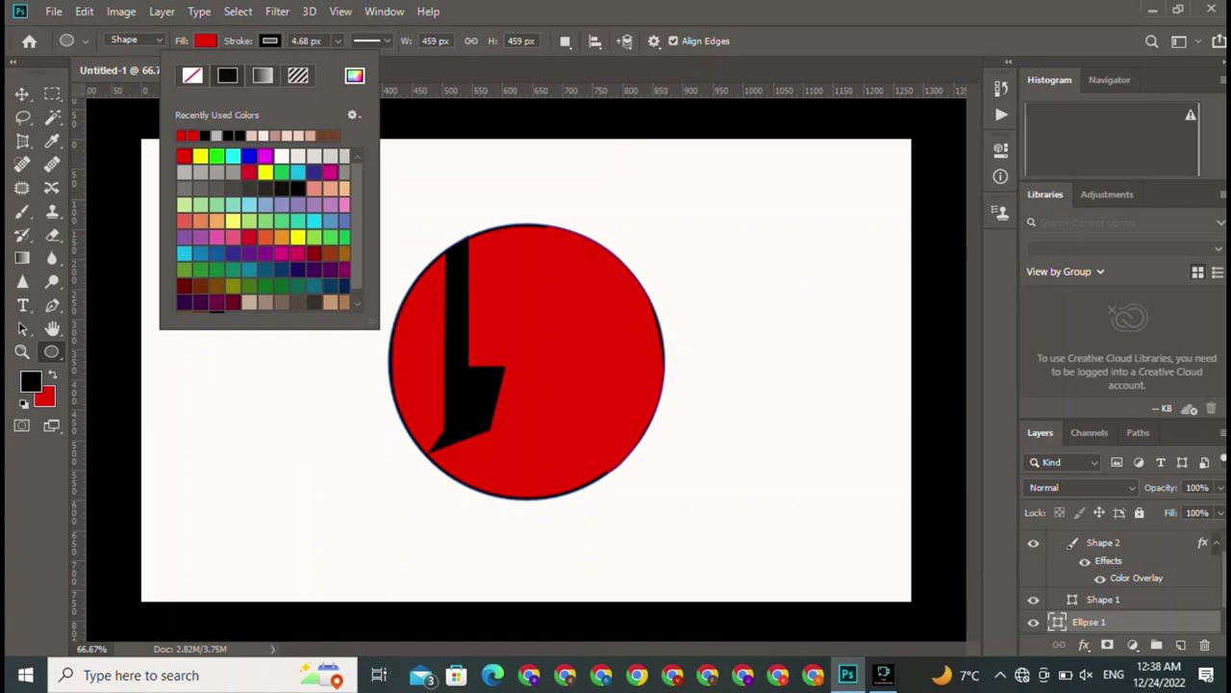
{"action": "left_click", "coordinate": [270, 40]}
{"action": "left_click", "coordinate": [269, 40]}
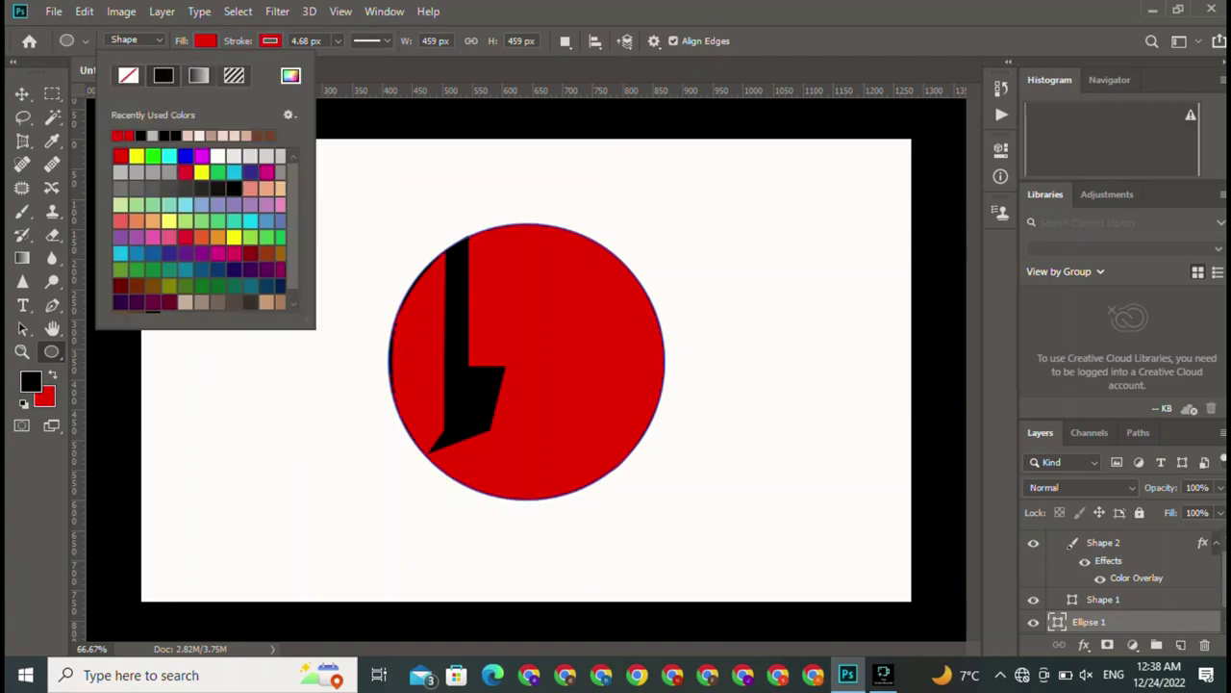
{"action": "left_click", "coordinate": [128, 75]}
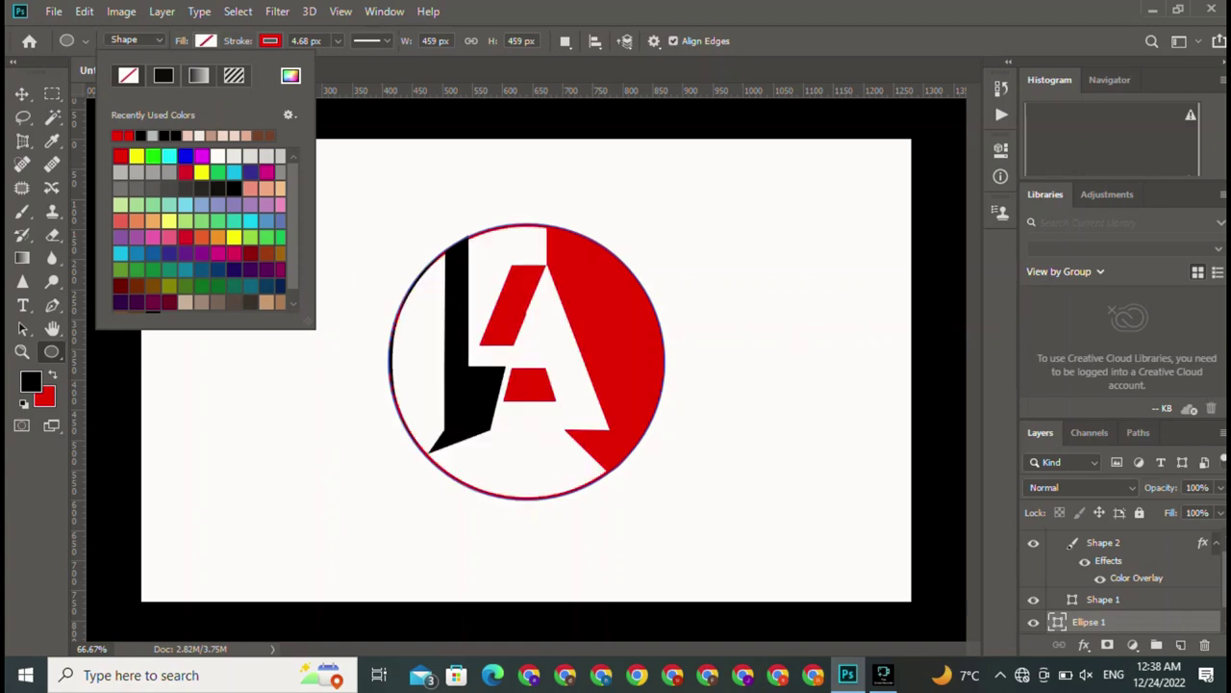
{"action": "left_click", "coordinate": [238, 11]}
{"action": "left_click", "coordinate": [238, 11]}
{"action": "key", "text": "Escape"}
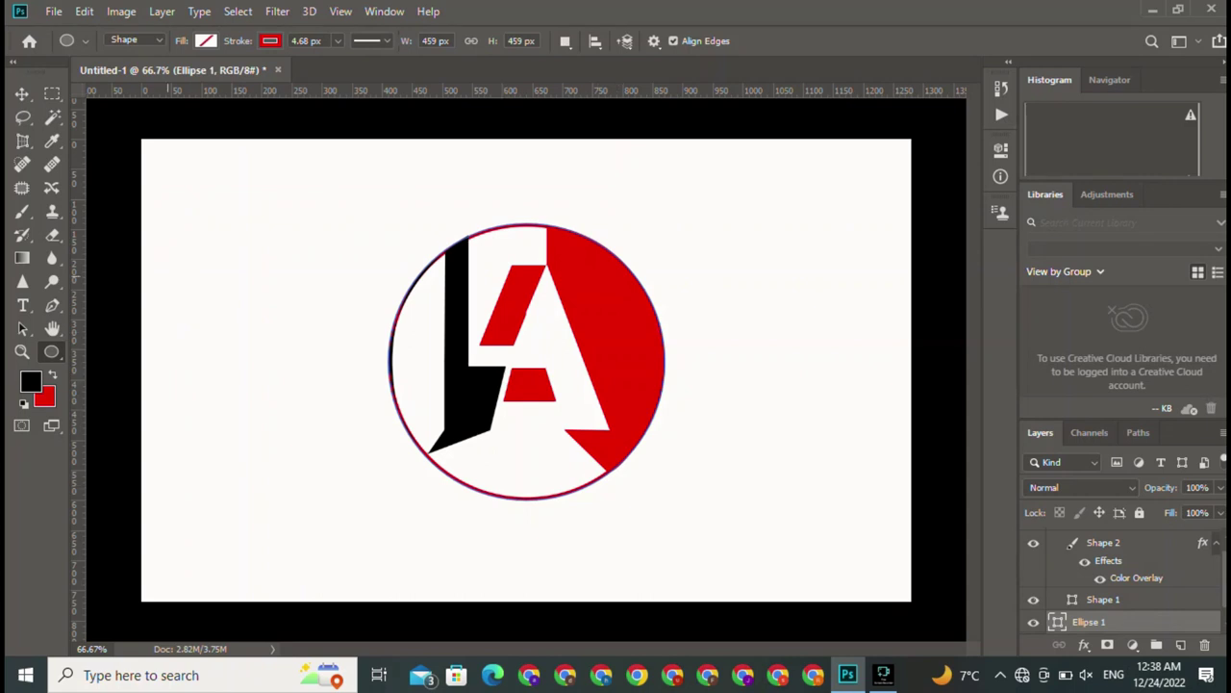
{"action": "key", "text": "v"}
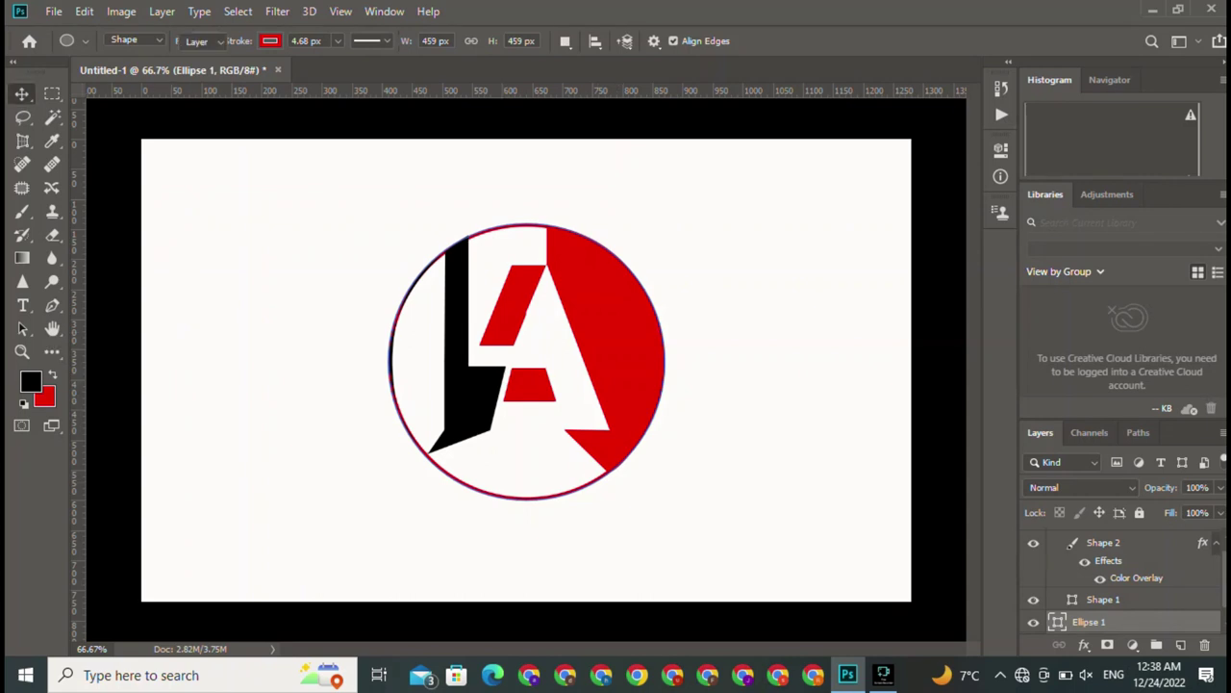
{"action": "left_click", "coordinate": [528, 356]}
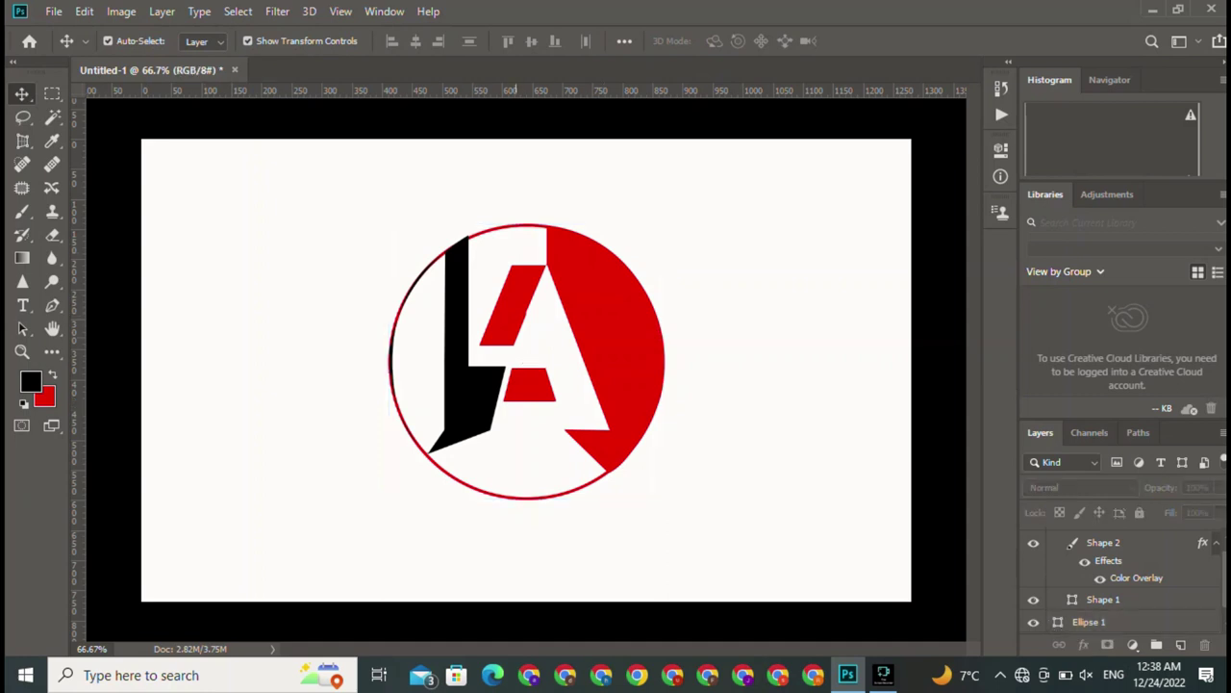
{"action": "left_click", "coordinate": [448, 344]}
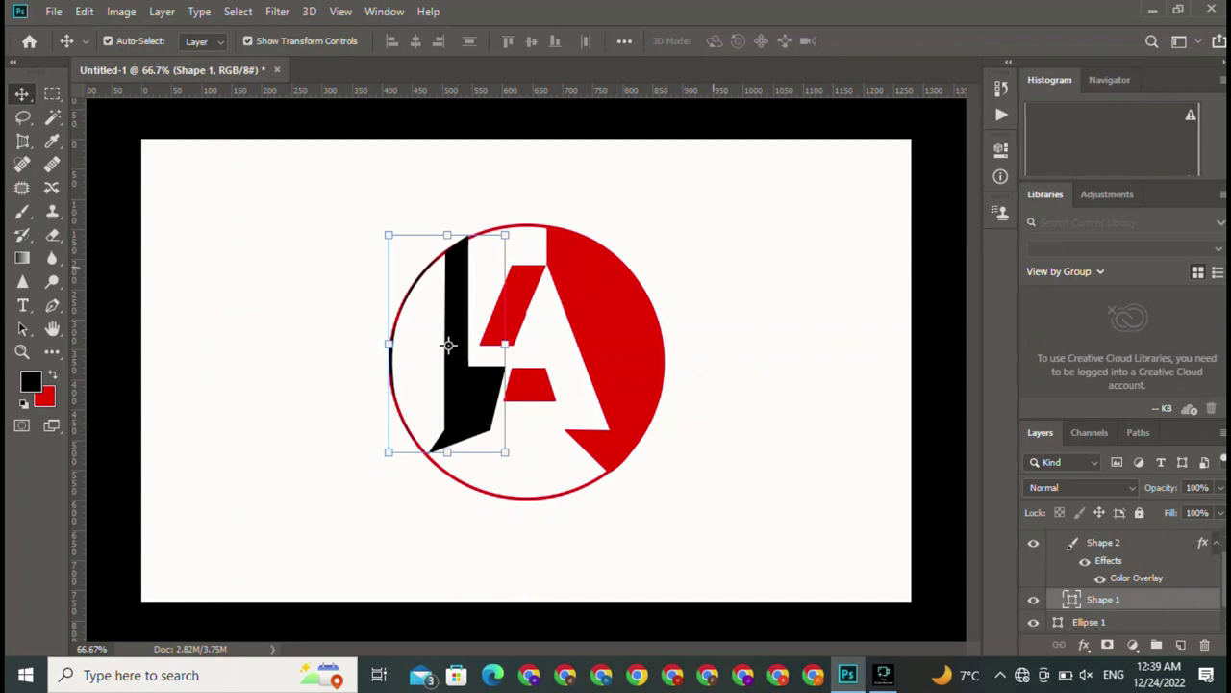
{"action": "left_click", "coordinate": [423, 327]}
{"action": "mouse_move", "coordinate": [460, 318]}
{"action": "left_mouse_down"}
{"action": "mouse_move", "coordinate": [777, 245]}
{"action": "mouse_move", "coordinate": [806, 285]}
{"action": "left_mouse_up"}
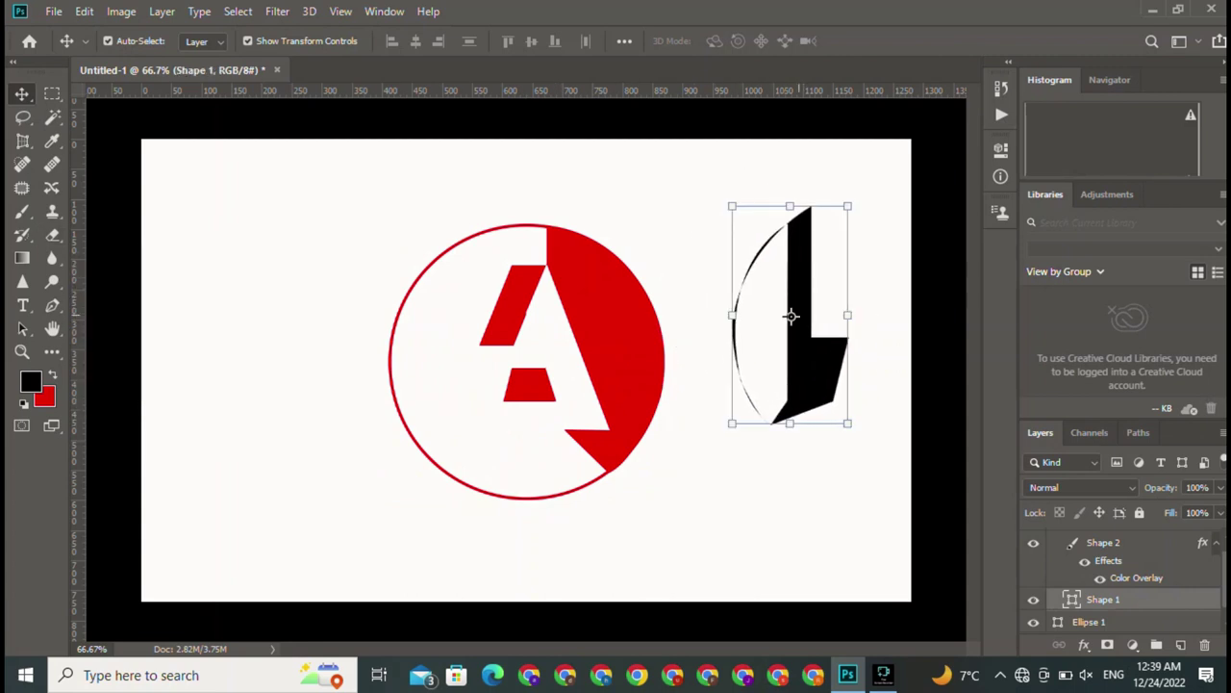
{"action": "left_click_drag", "start_coordinate": [791, 315], "coordinate": [448, 344]}
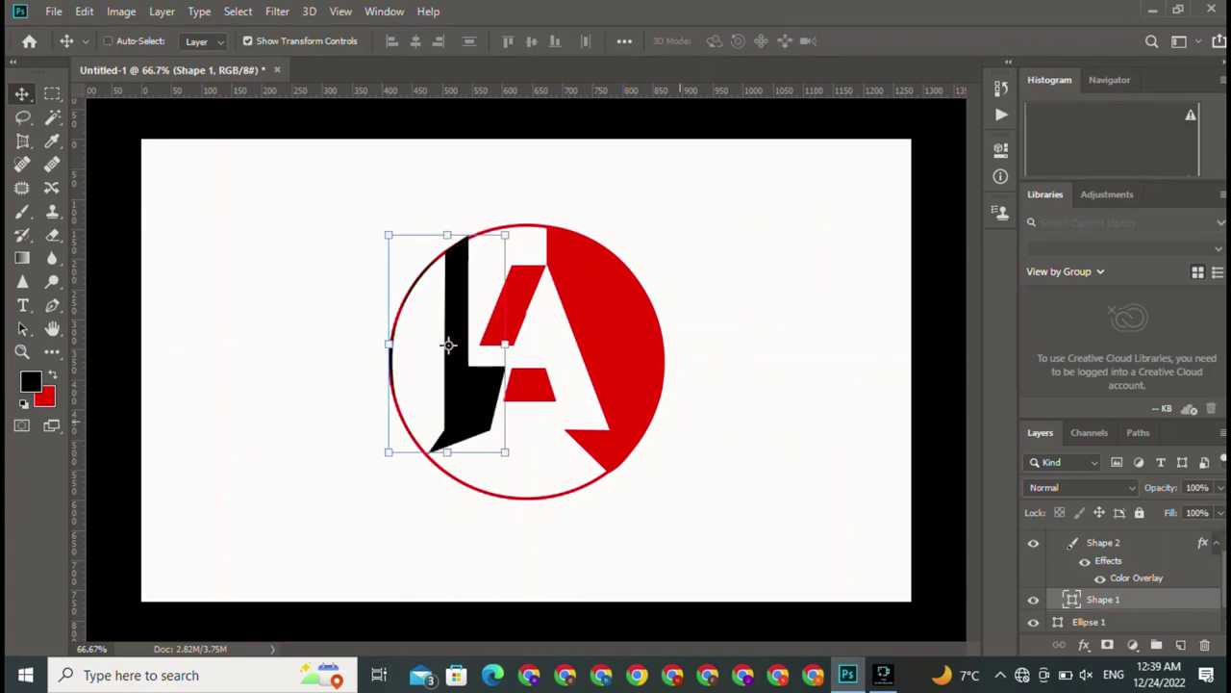
{"action": "left_click", "coordinate": [197, 120]}
{"action": "left_click", "coordinate": [107, 41]}
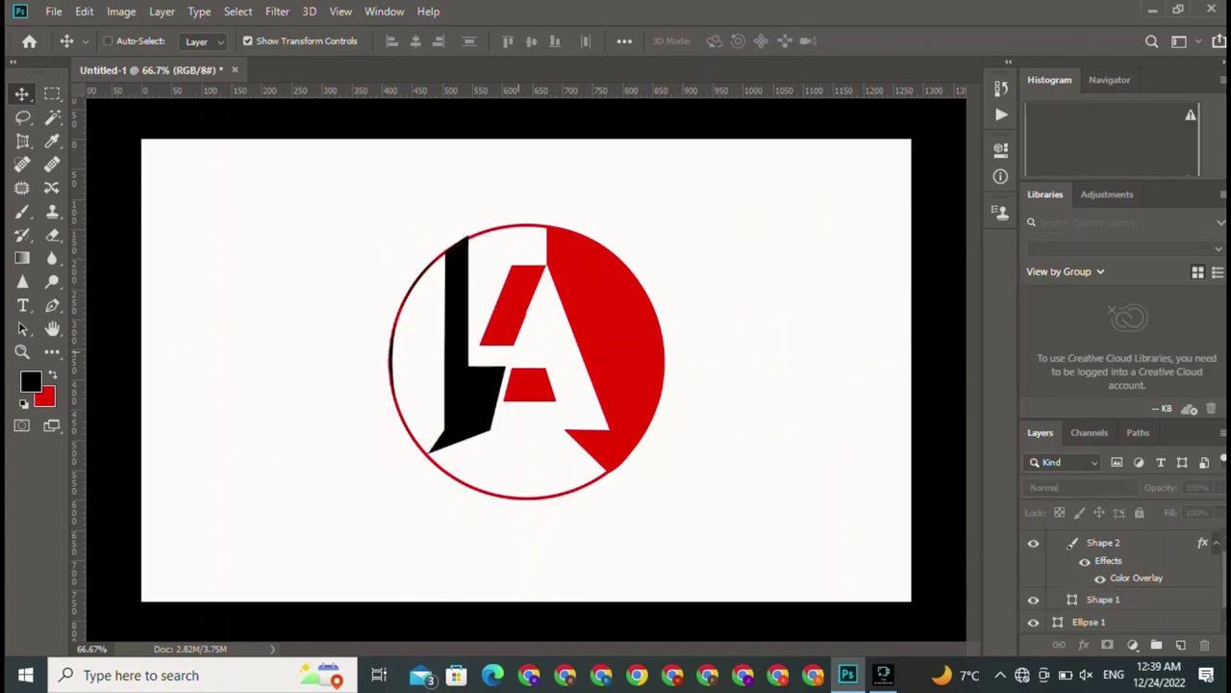
{"action": "key", "text": "ctrl+plus"}
{"action": "key", "text": "ctrl+plus"}
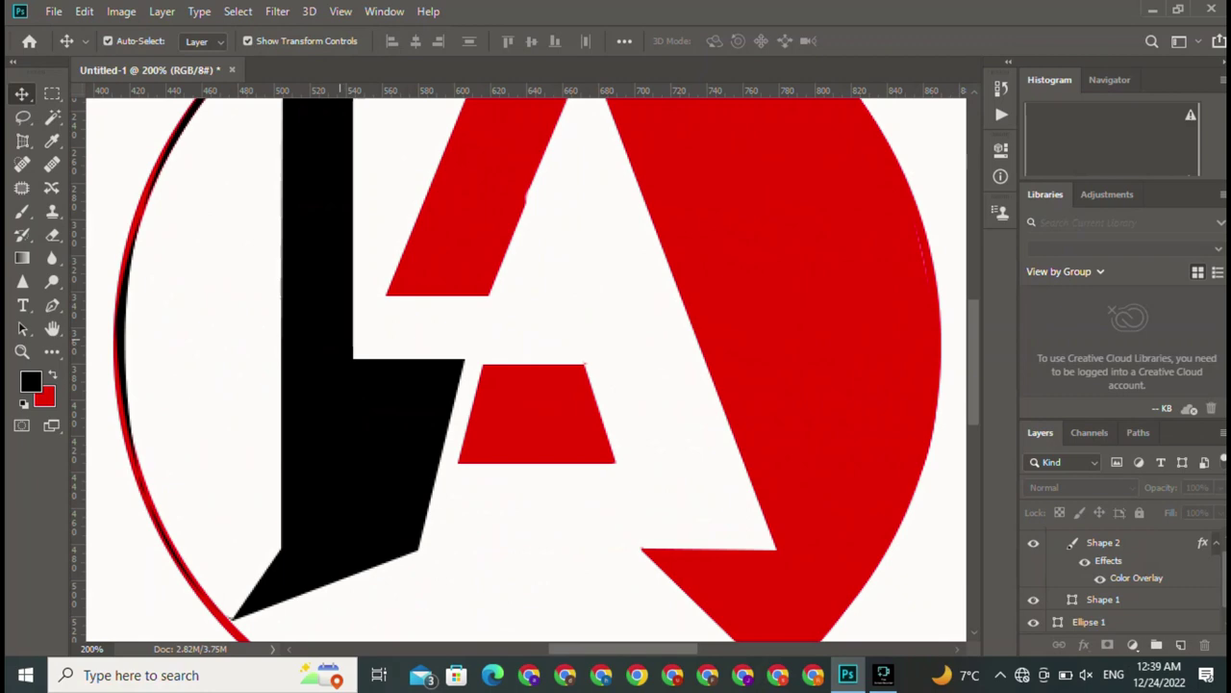
- Select the black L shape (Shape 1) and rasterize its layer for erasing
{"action": "scroll", "coordinate": [526, 368], "scroll_direction": "up", "scroll_amount": 3}
{"action": "scroll", "coordinate": [526, 368], "scroll_direction": "left", "scroll_amount": 3}
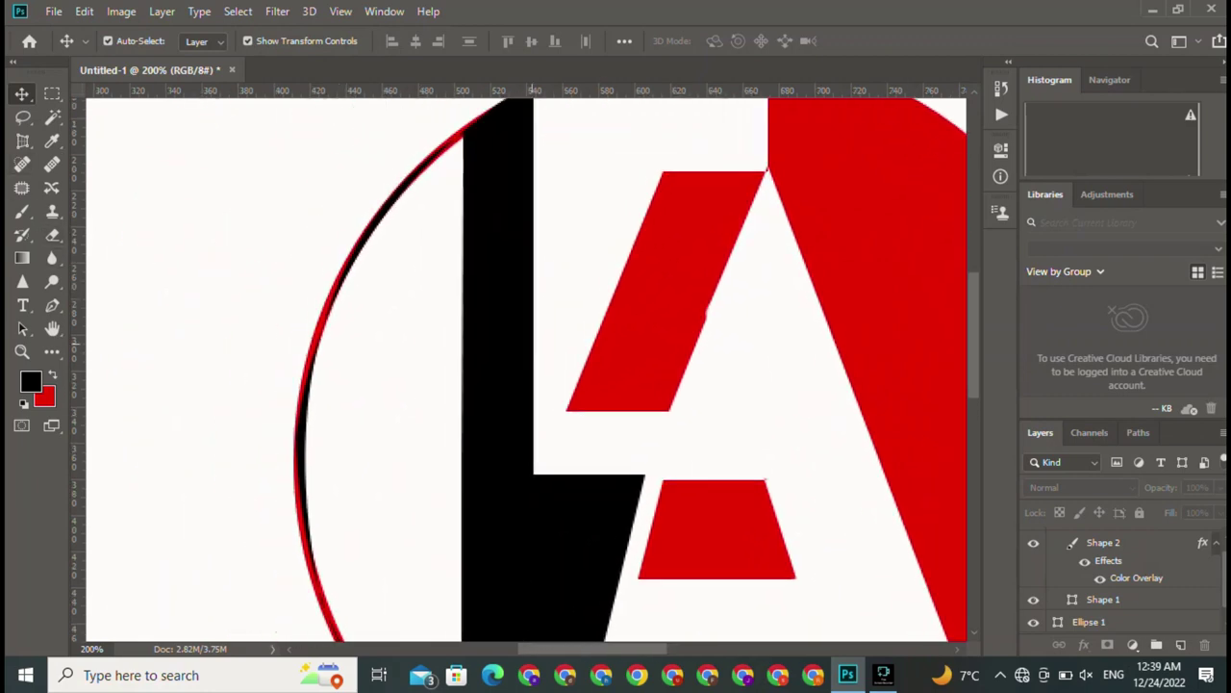
{"action": "left_click", "coordinate": [471, 410]}
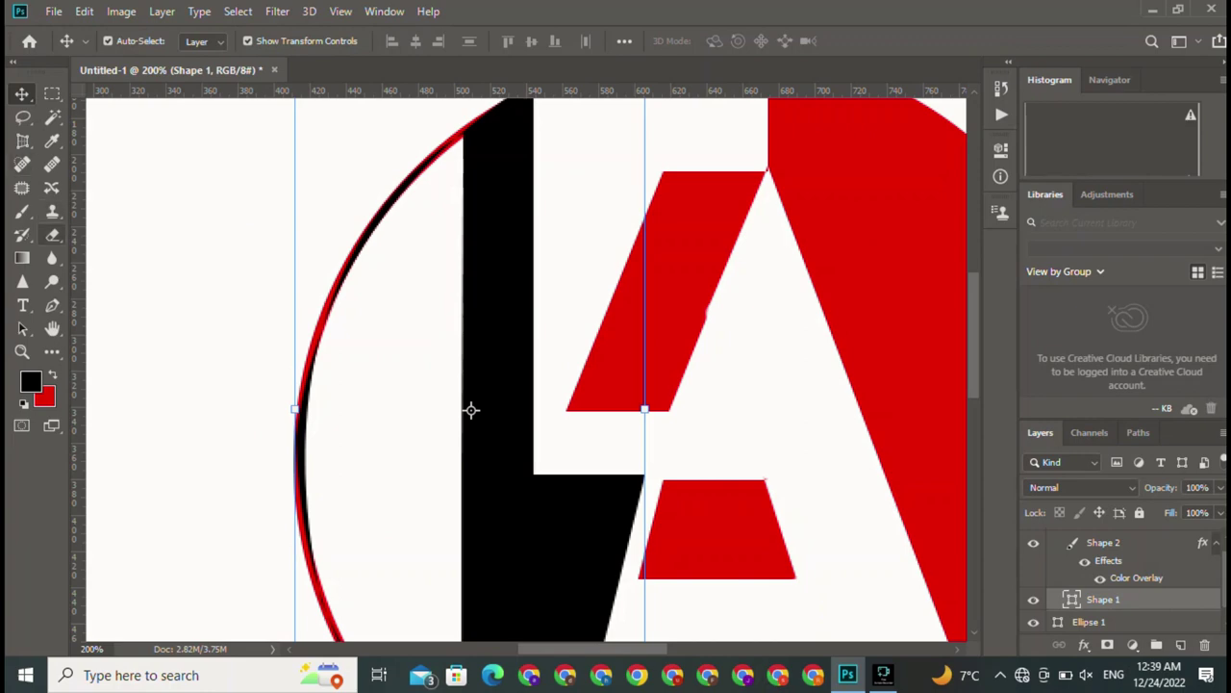
{"action": "key", "text": "e"}
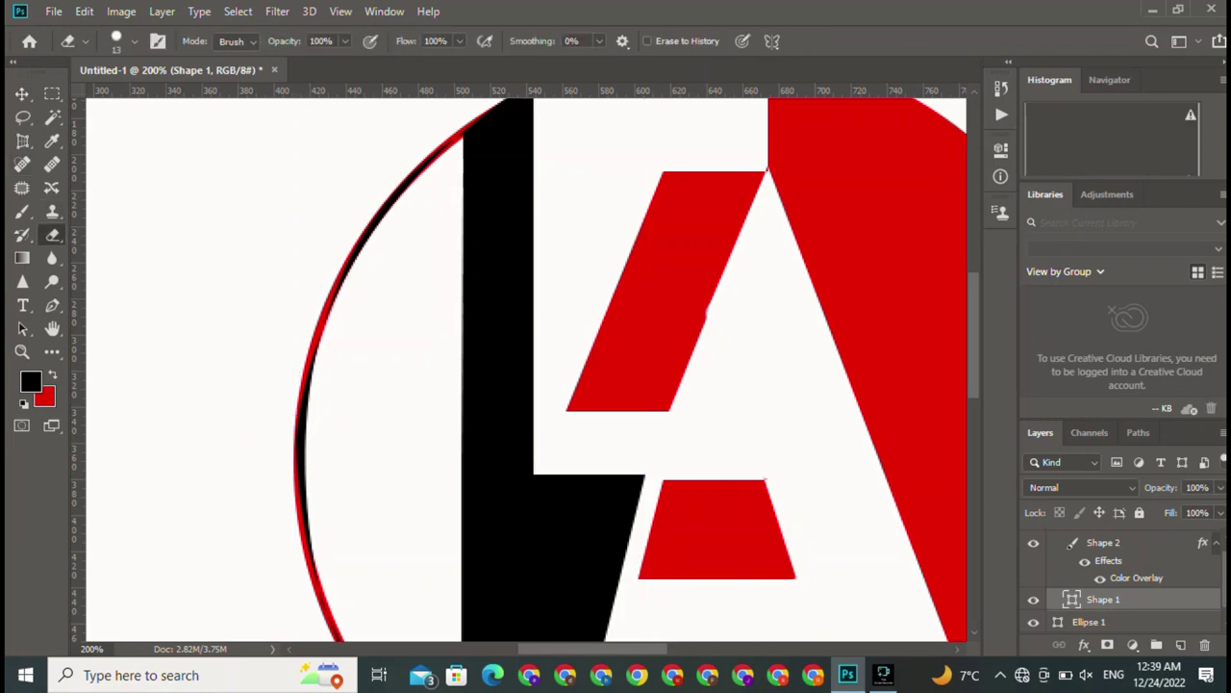
{"action": "right_click", "coordinate": [1104, 598]}
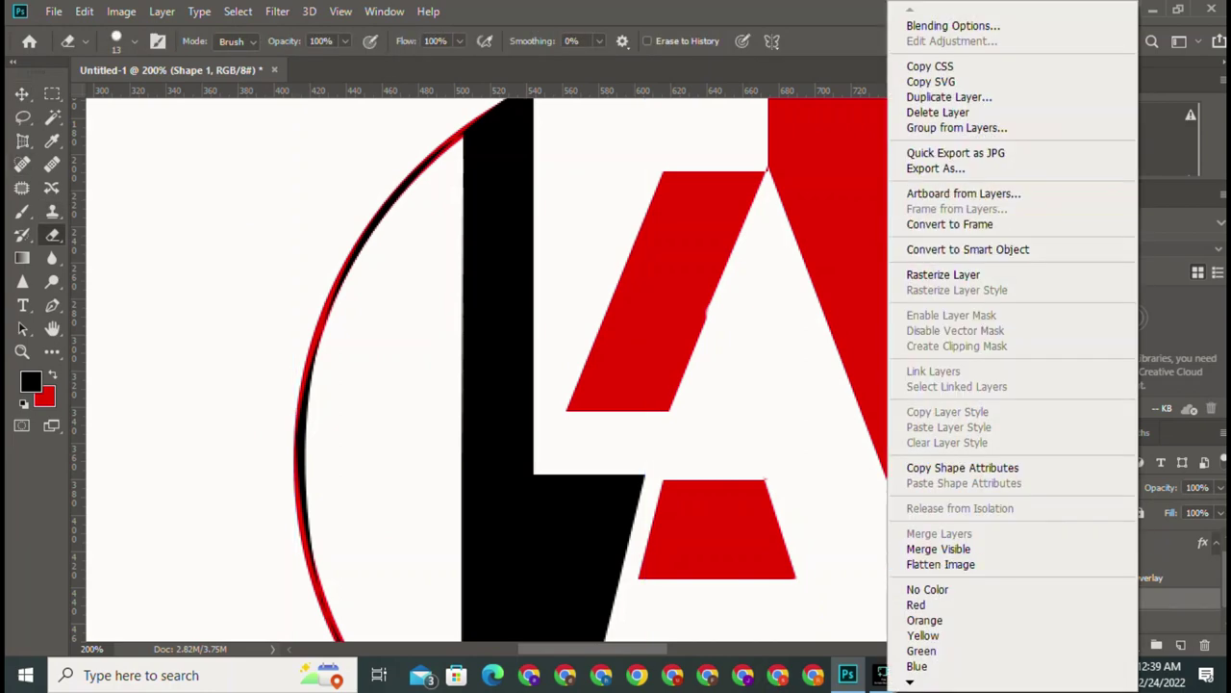
{"action": "left_click", "coordinate": [942, 275]}
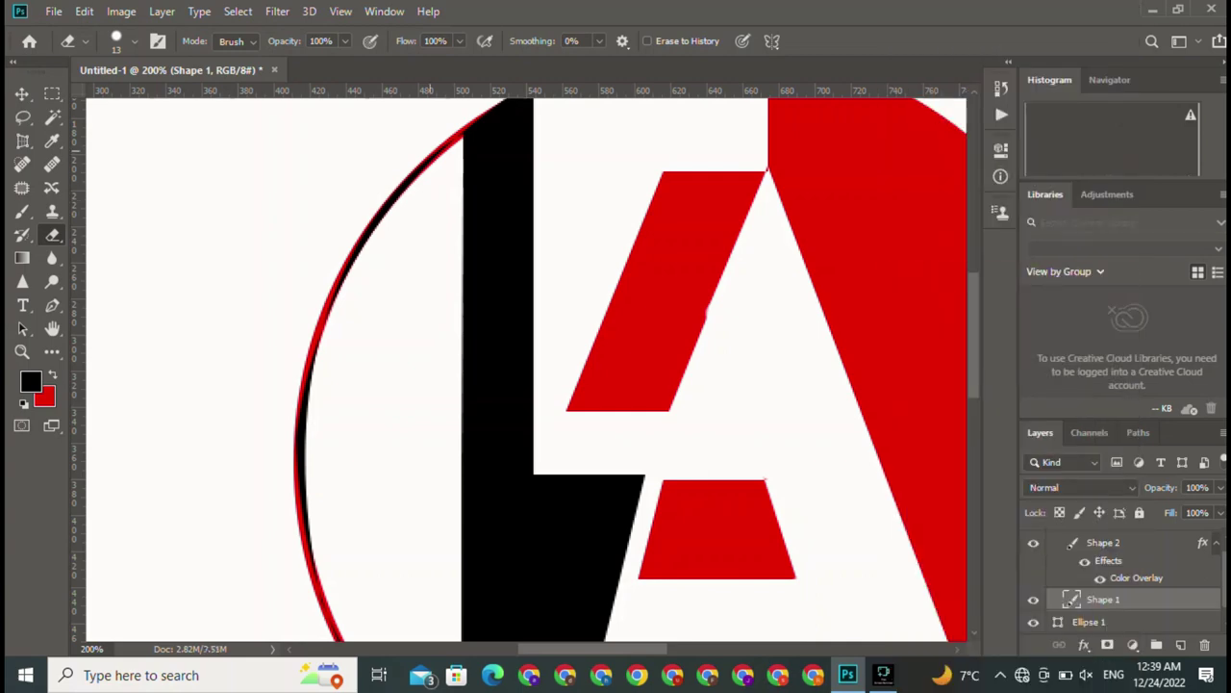
- Erase the black sliver along the circle's upper-left, left and lower-left arc
{"action": "left_click_drag", "start_coordinate": [445, 144], "coordinate": [325, 318]}
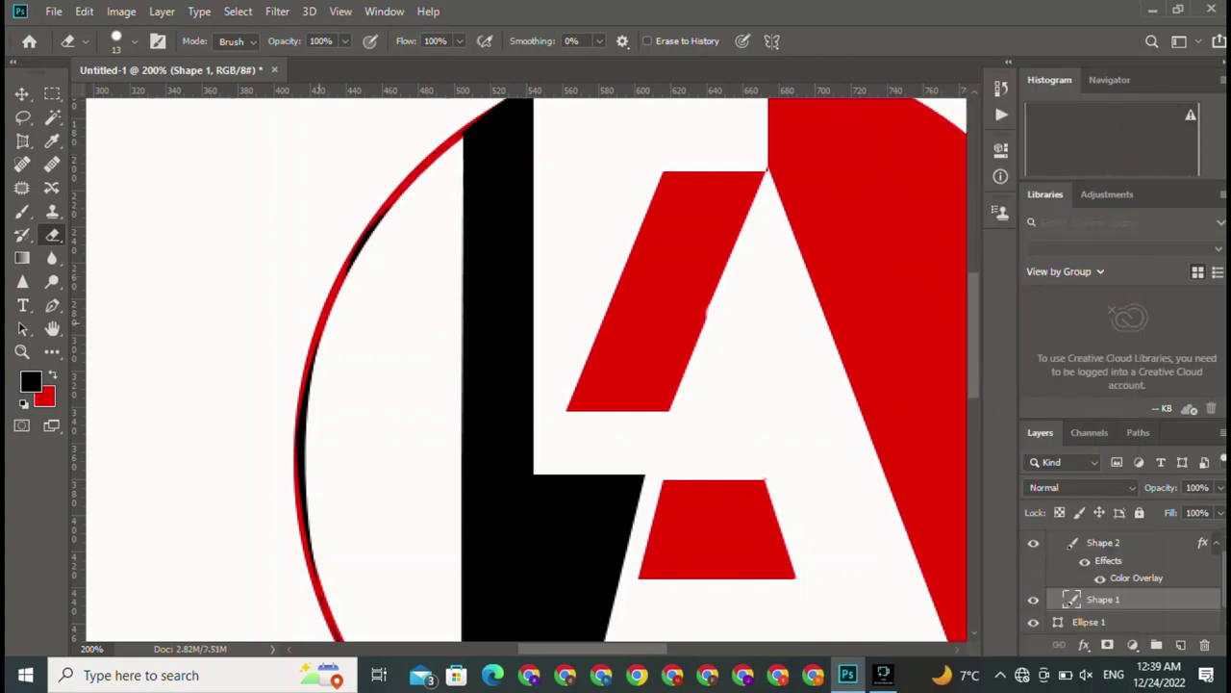
{"action": "left_click_drag", "start_coordinate": [346, 277], "coordinate": [390, 206]}
{"action": "mouse_move", "coordinate": [313, 365]}
{"action": "left_mouse_down"}
{"action": "mouse_move", "coordinate": [300, 458]}
{"action": "mouse_move", "coordinate": [314, 577]}
{"action": "left_mouse_up"}
{"action": "scroll", "coordinate": [305, 577], "scroll_direction": "down", "scroll_amount": 5}
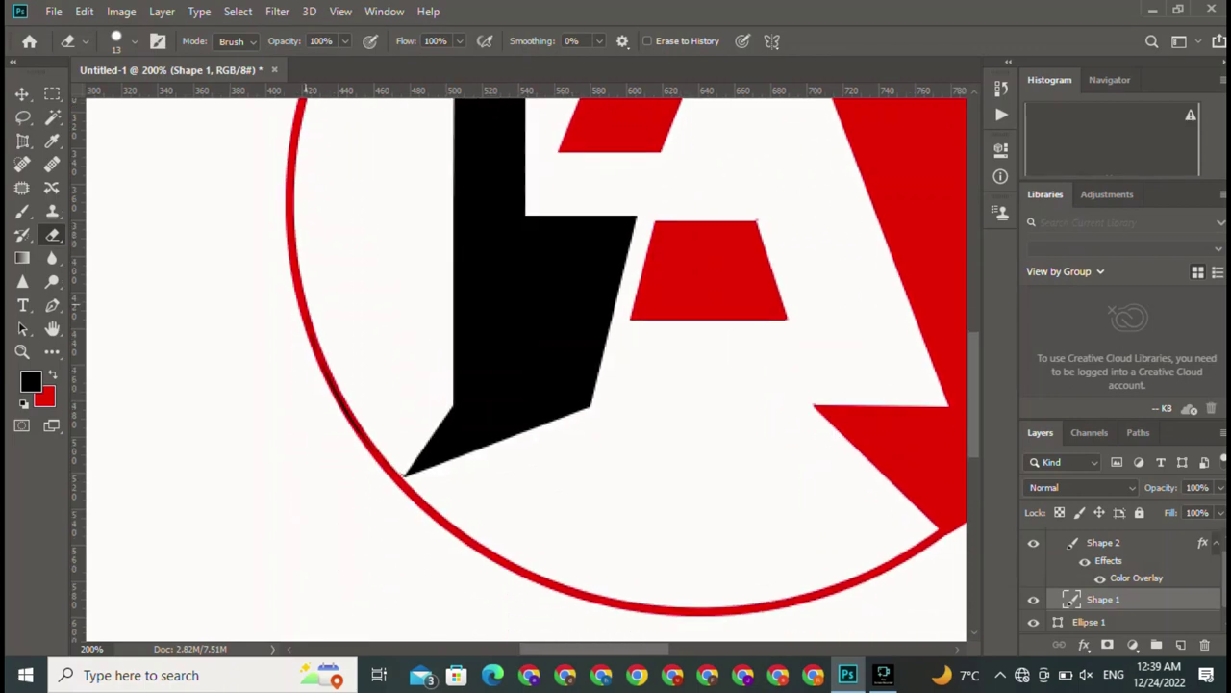
{"action": "left_click_drag", "start_coordinate": [327, 372], "coordinate": [367, 442]}
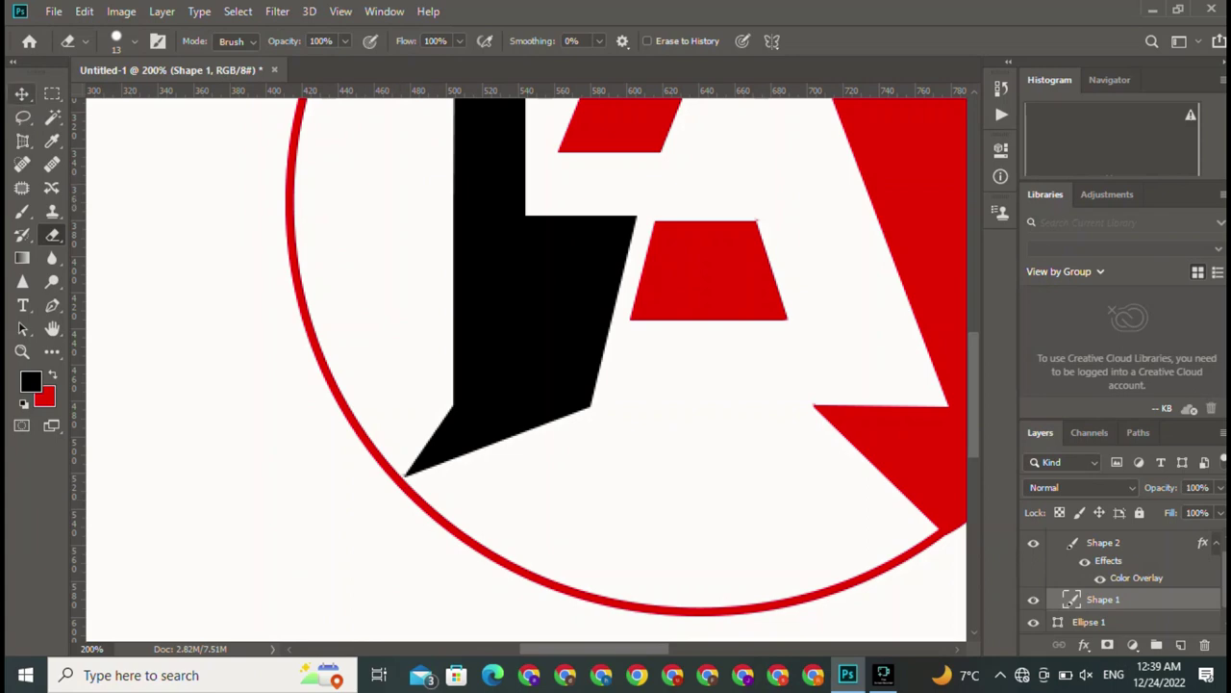
{"action": "left_click", "coordinate": [21, 94]}
- Zoom out to 100%, nudge the black L shape a few pixels down, then deselect it
{"action": "scroll", "coordinate": [519, 151], "scroll_direction": "up", "scroll_amount": 4}
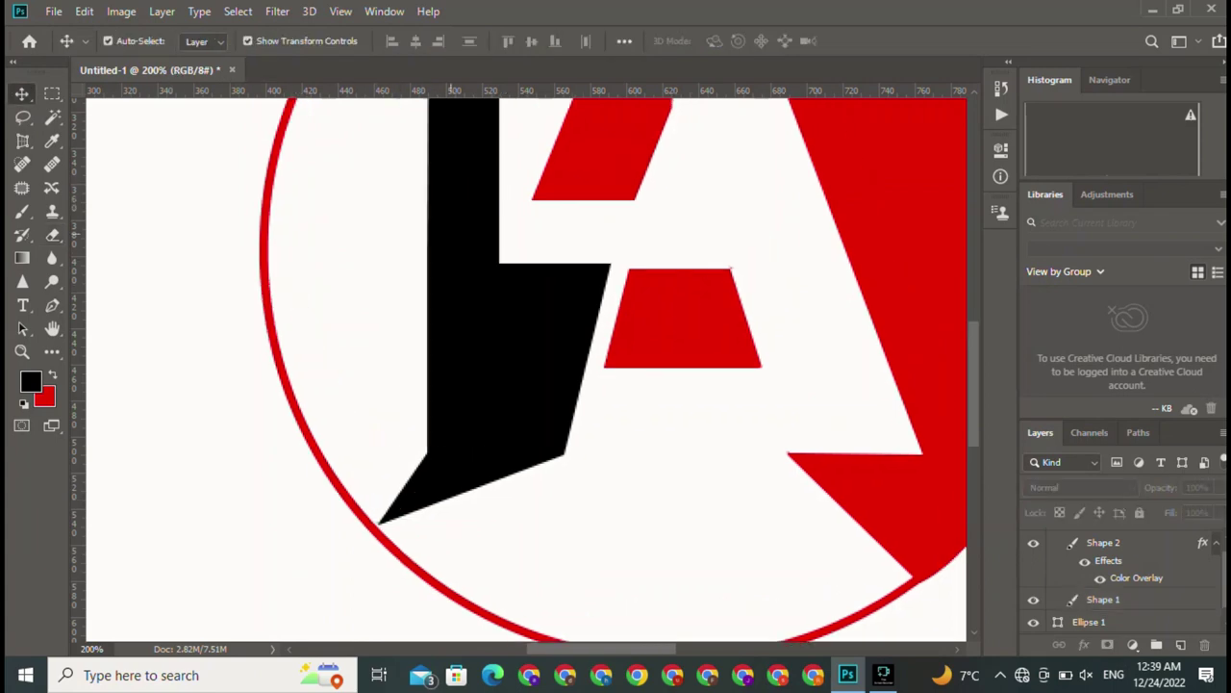
{"action": "scroll", "coordinate": [519, 151], "scroll_direction": "right", "scroll_amount": 2}
{"action": "key", "text": "ctrl+minus"}
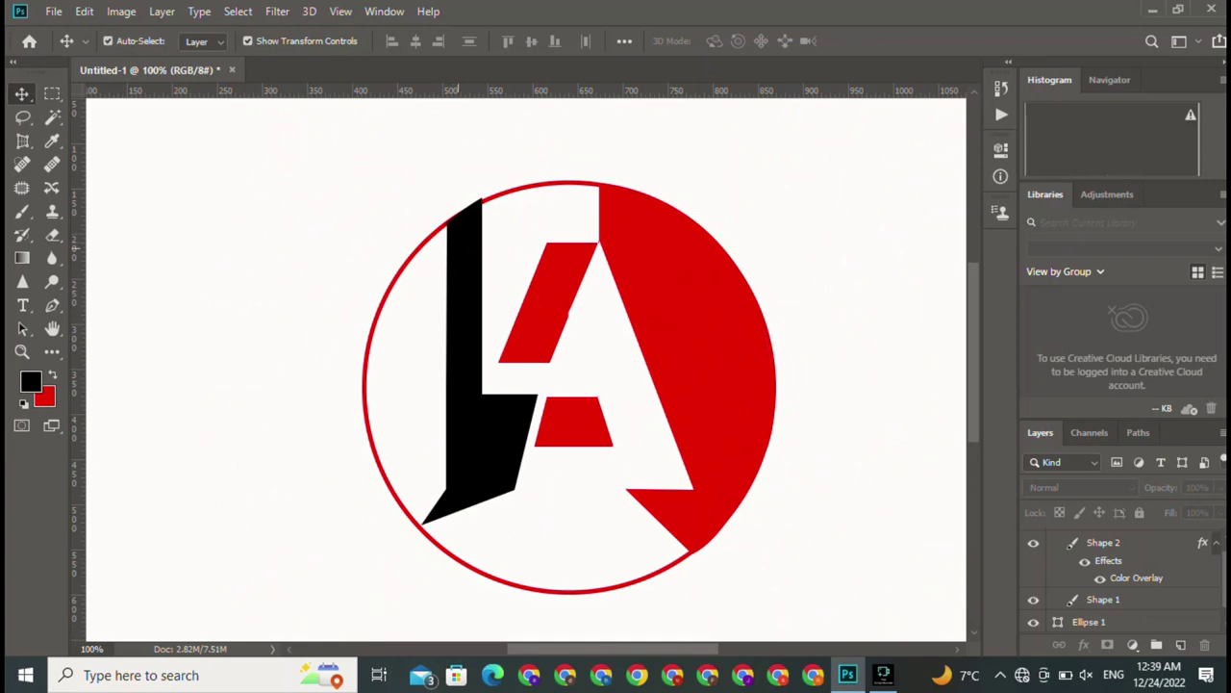
{"action": "left_click", "coordinate": [481, 360]}
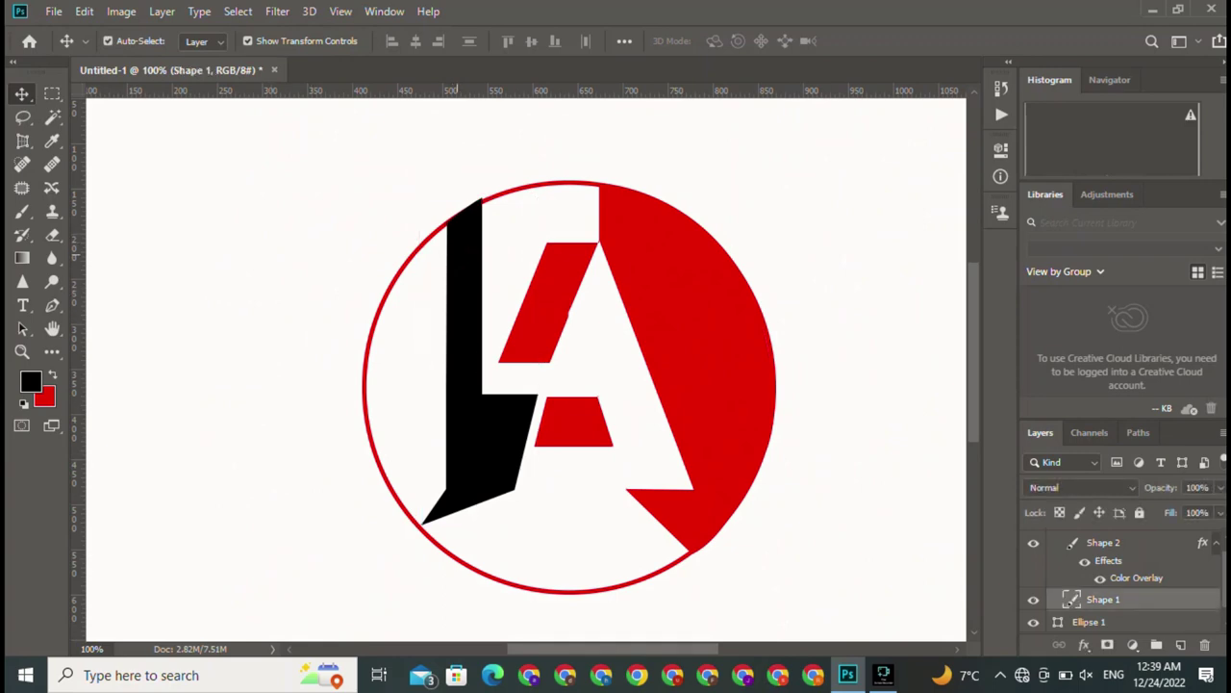
{"action": "left_click_drag", "start_coordinate": [471, 214], "coordinate": [471, 221]}
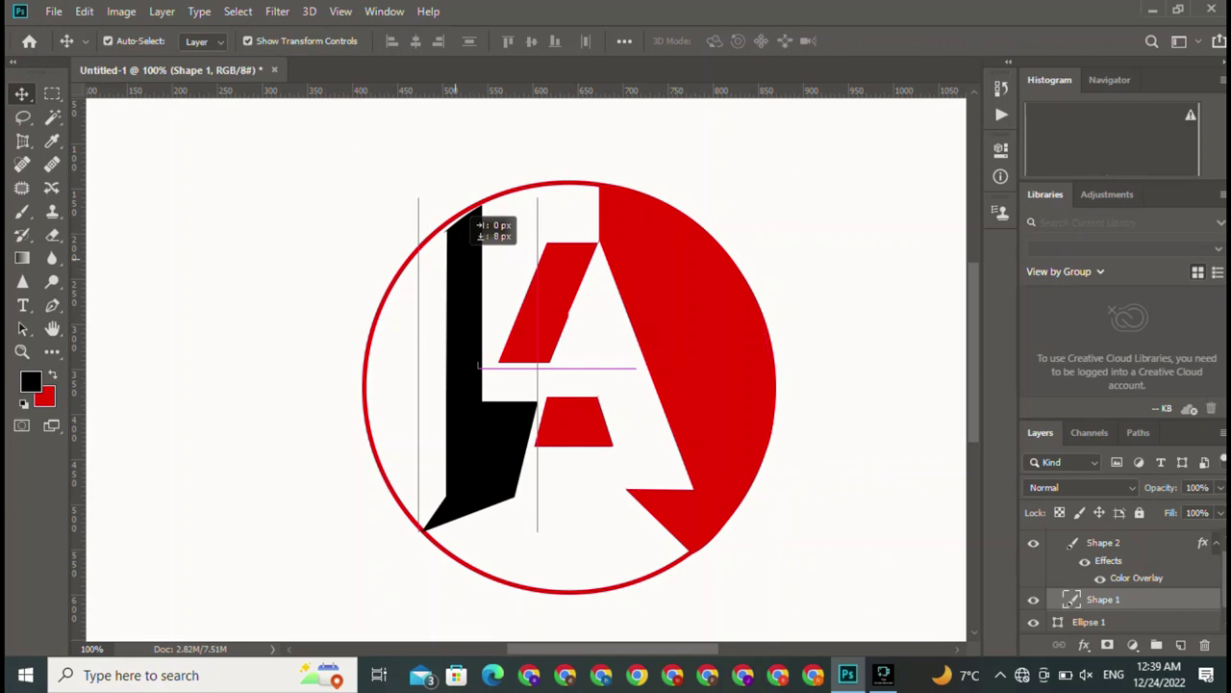
{"action": "left_click_drag", "start_coordinate": [478, 365], "coordinate": [480, 362]}
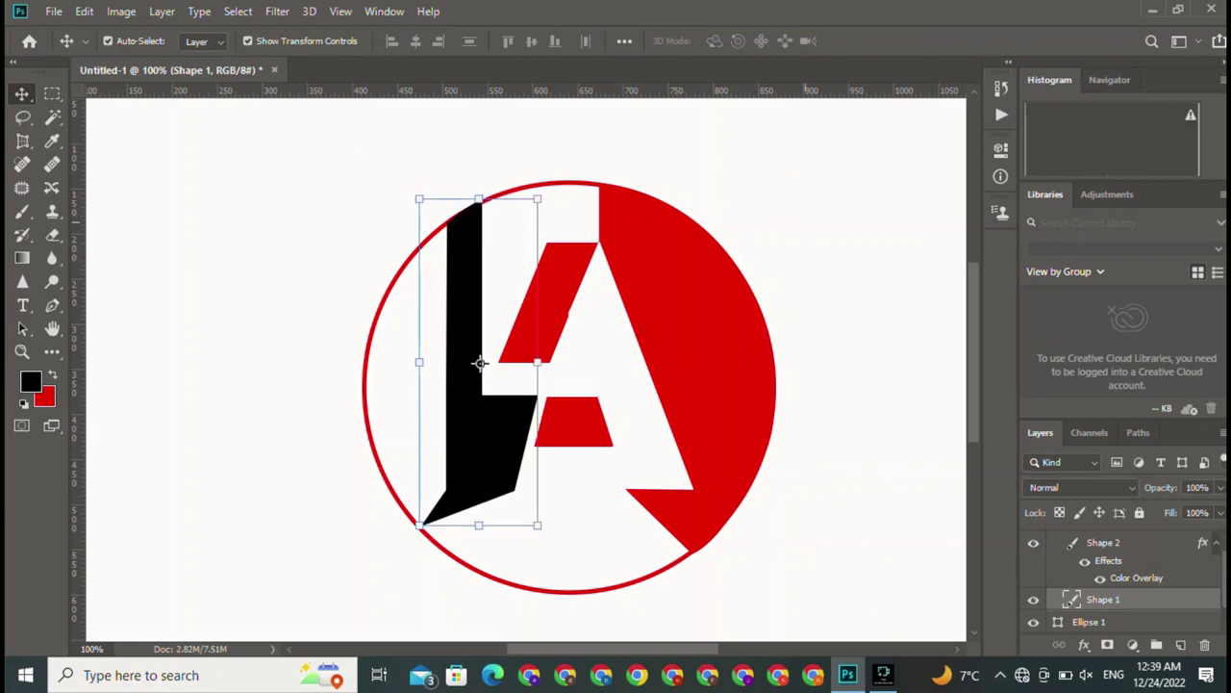
{"action": "left_click_drag", "start_coordinate": [480, 361], "coordinate": [480, 365]}
{"action": "left_click", "coordinate": [480, 365]}
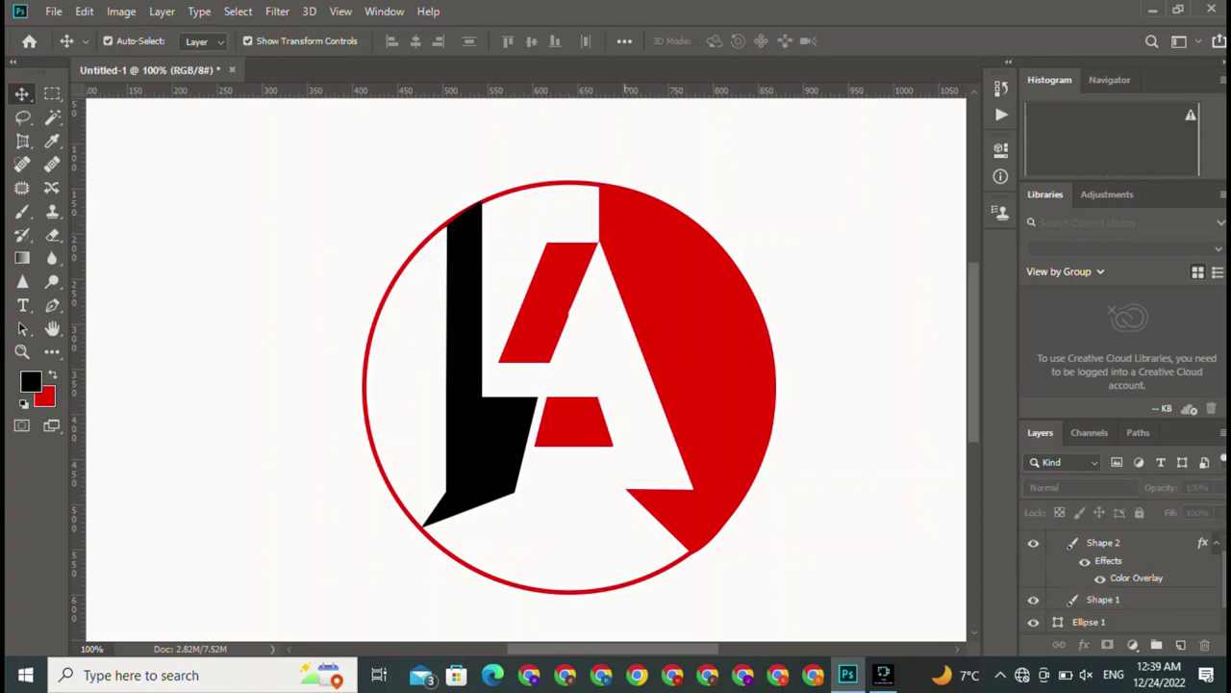